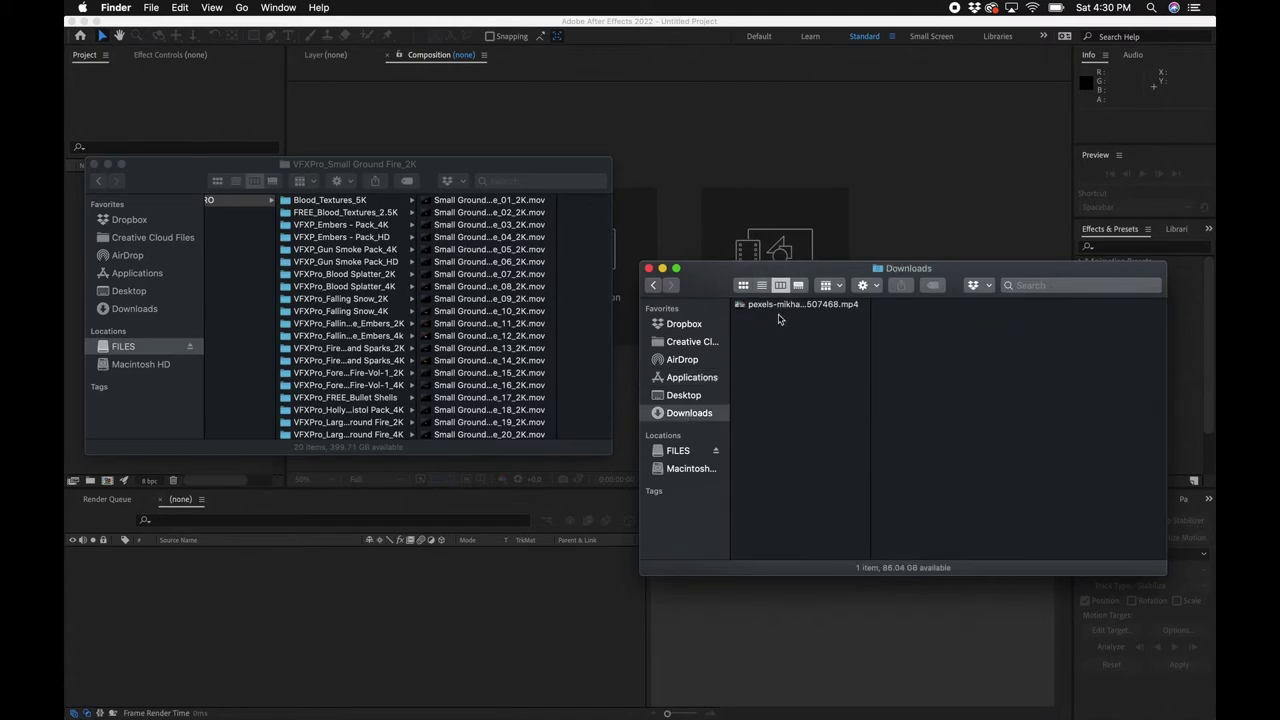
# Select the downloaded clip pexels-mikhail-nilov-6507468.mp4 in the Downloads folder.
pyautogui.click(779, 305)
# Preview the pexels clip in Quick Look, then move the stock folder window aside behind Downloads.
pyautogui.press('space')
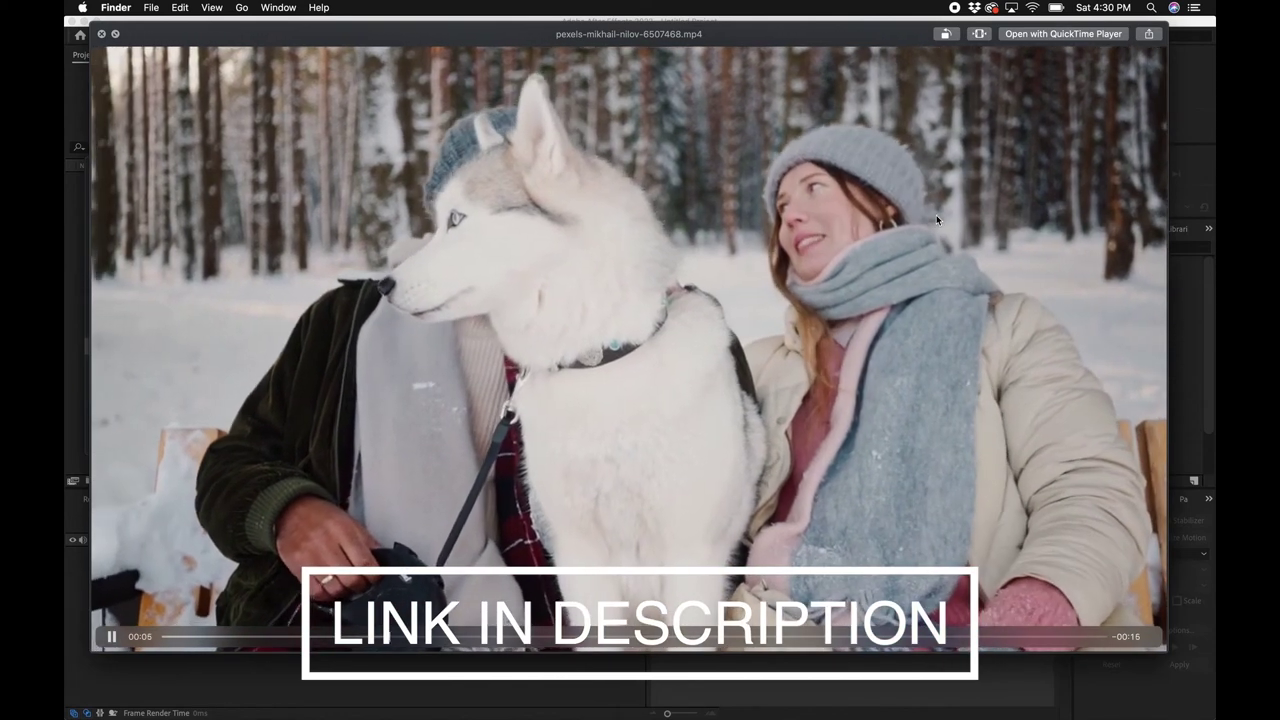
pyautogui.press('space')
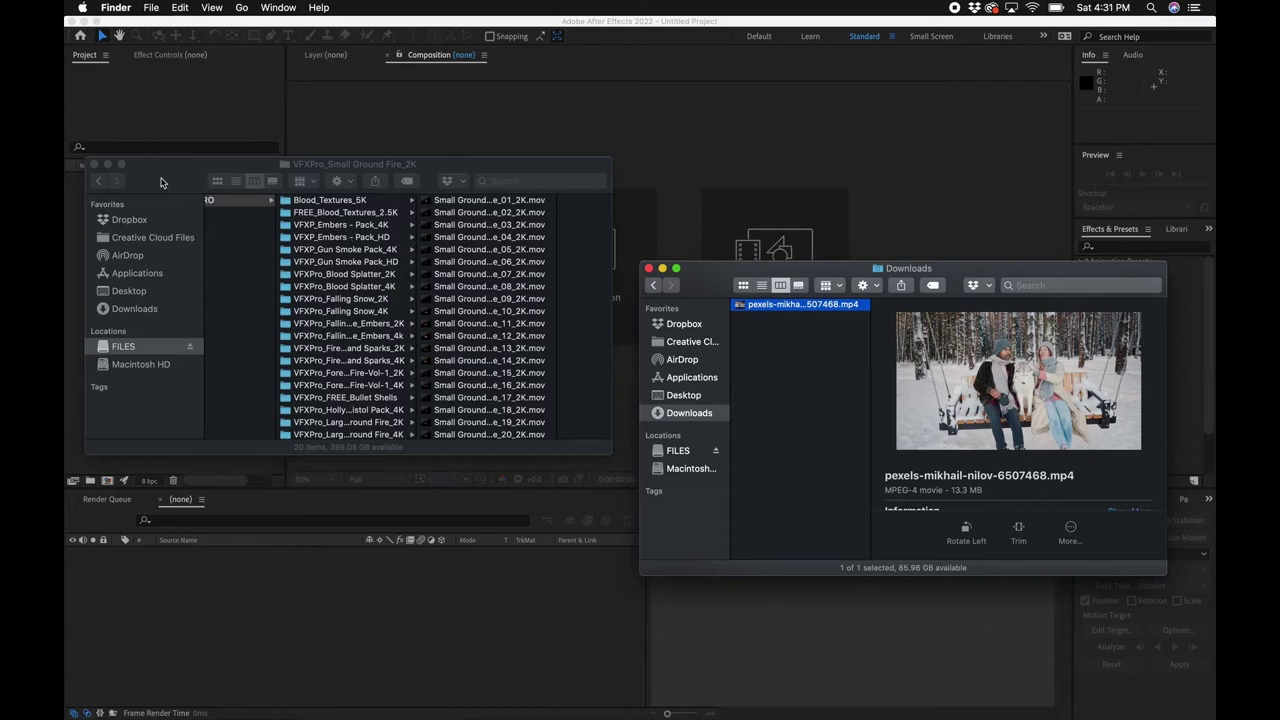
pyautogui.moveTo(164, 182); pyautogui.dragTo(228, 322)
pyautogui.click(773, 311)
# Import the pexels clip into the project and build a new composition from it.
pyautogui.moveTo(773, 311); pyautogui.dragTo(154, 236)
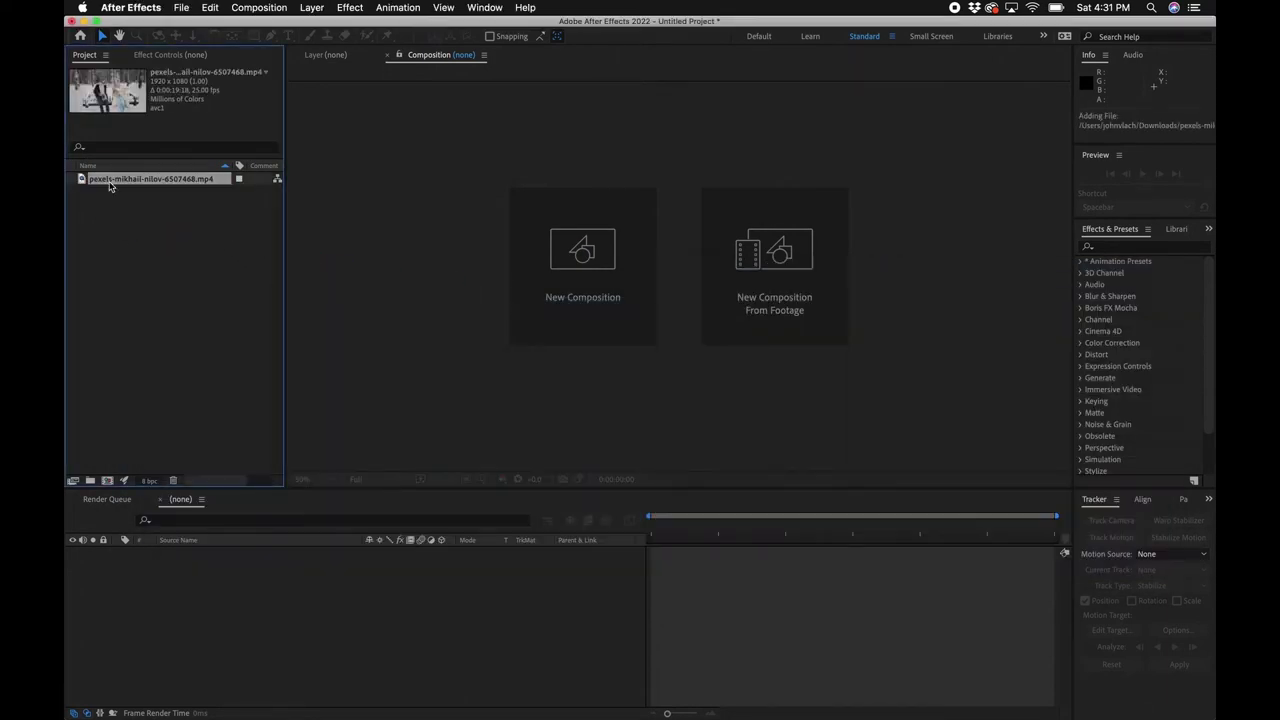
pyautogui.moveTo(110, 185); pyautogui.dragTo(160, 350)
pyautogui.moveTo(122, 457); pyautogui.dragTo(108, 482)
# Rename the composition FROSTY BREATH and move to about three seconds into the clip.
pyautogui.click(141, 182)
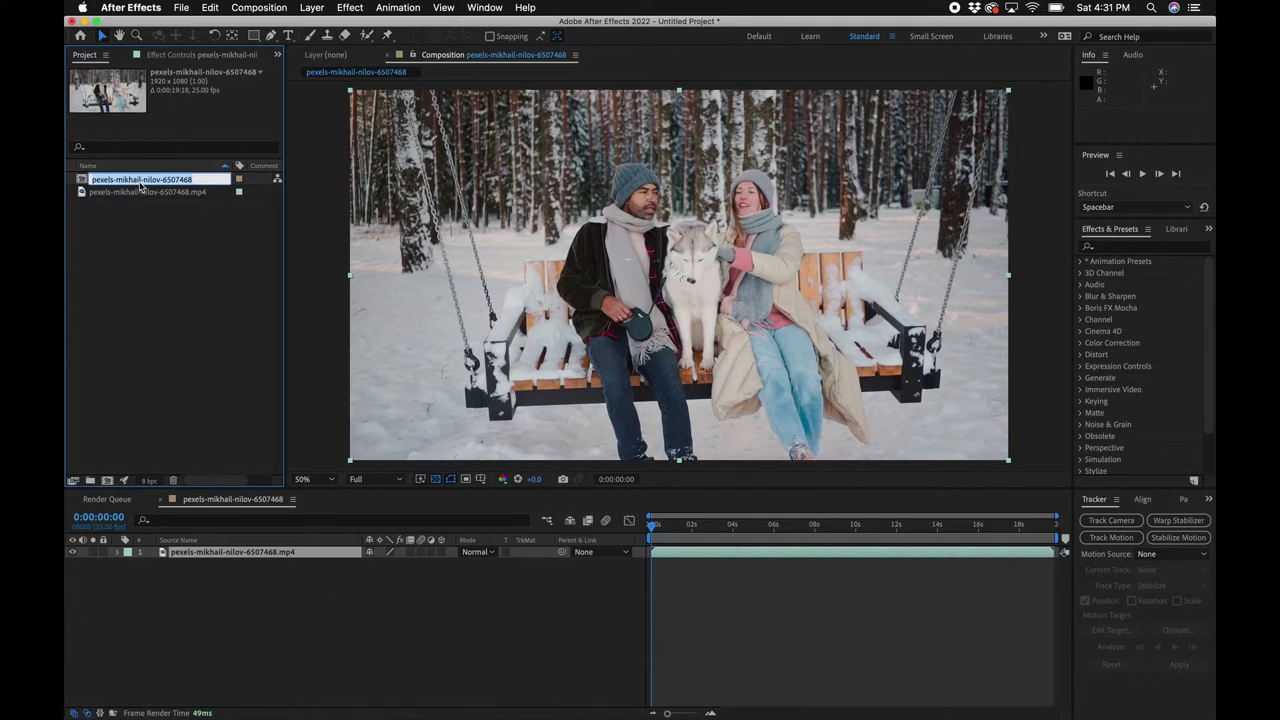
pyautogui.write('FROSTY BRE')
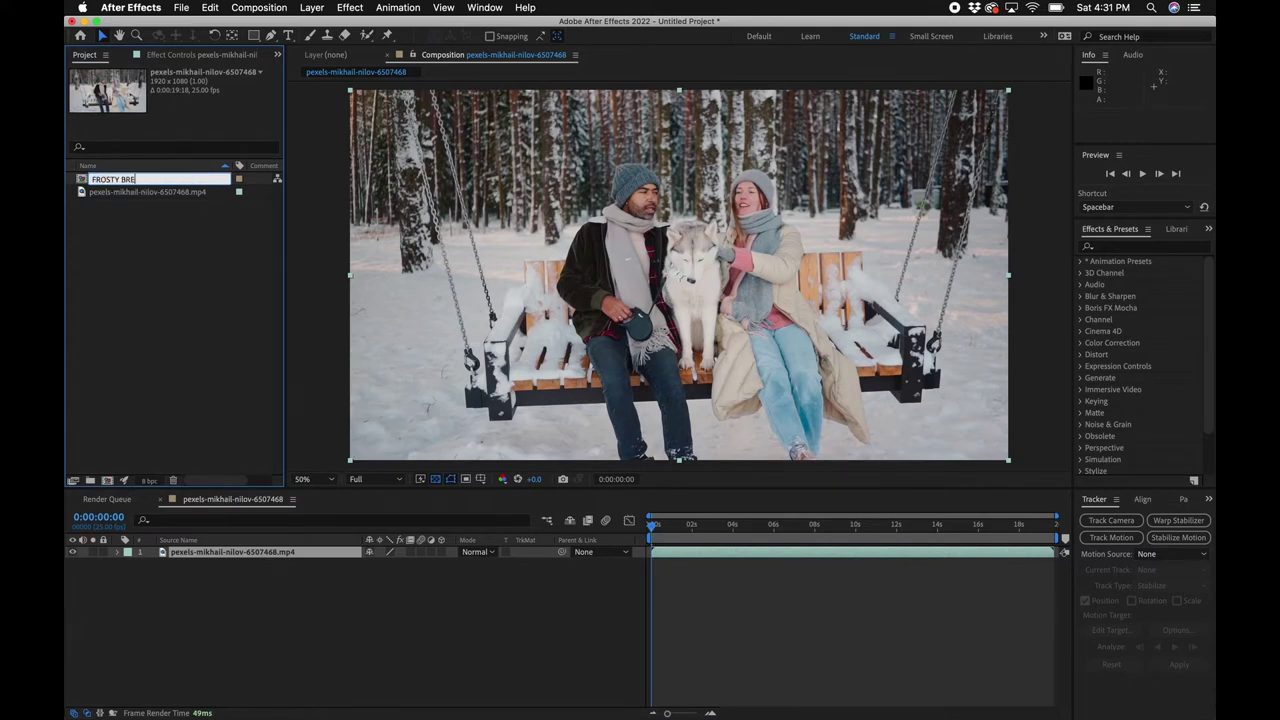
pyautogui.write('ATH')
pyautogui.press('Return')
pyautogui.click(250, 556)
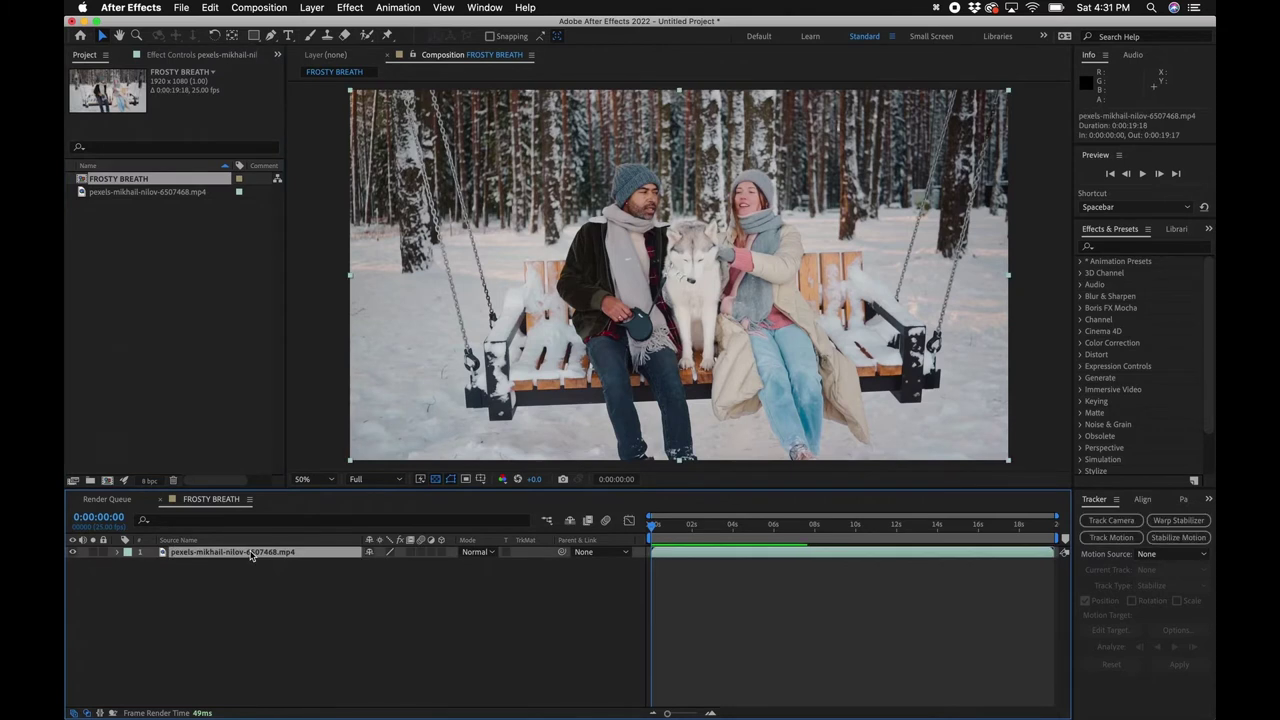
pyautogui.moveTo(700, 527)
pyautogui.mouseDown()
pyautogui.moveTo(729, 528)
pyautogui.moveTo(700, 530)
pyautogui.moveTo(717, 530)
pyautogui.mouseUp()
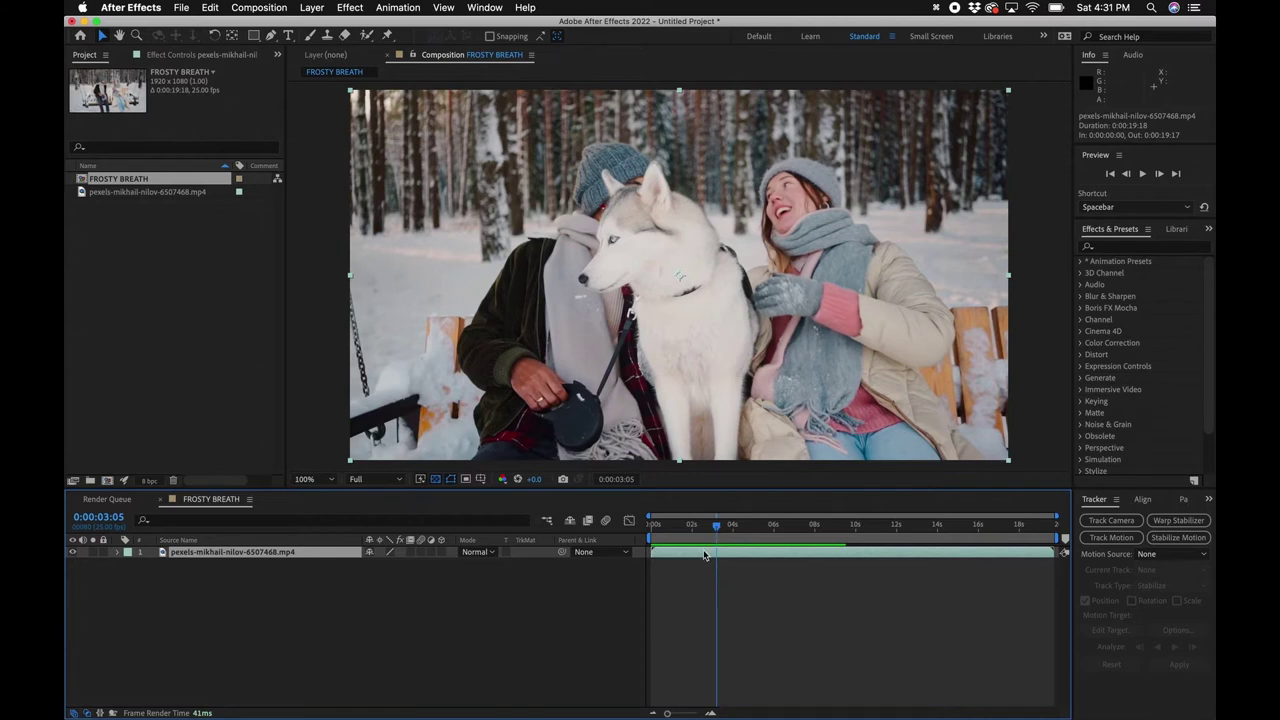
# Trim the clip layer to run from 3:05 to 4:00, shifted to start at zero.
pyautogui.hotkey('alt', '[')
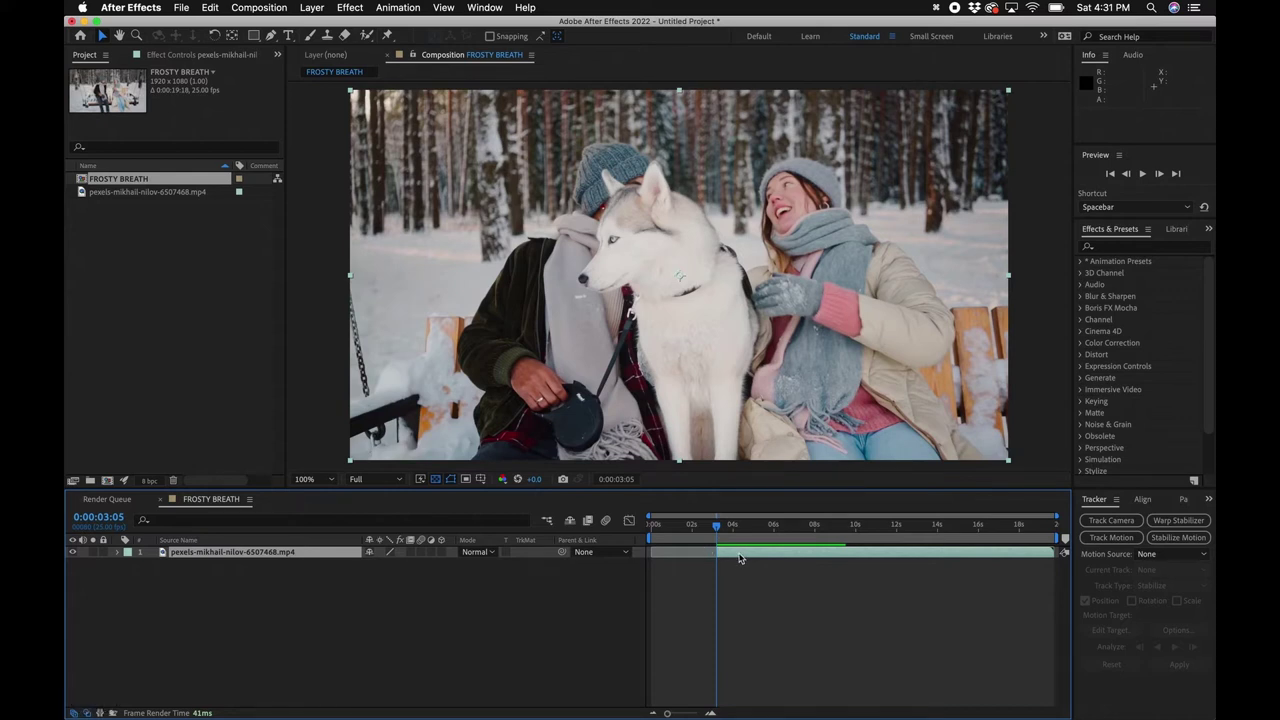
pyautogui.hotkey('alt', 'Home')
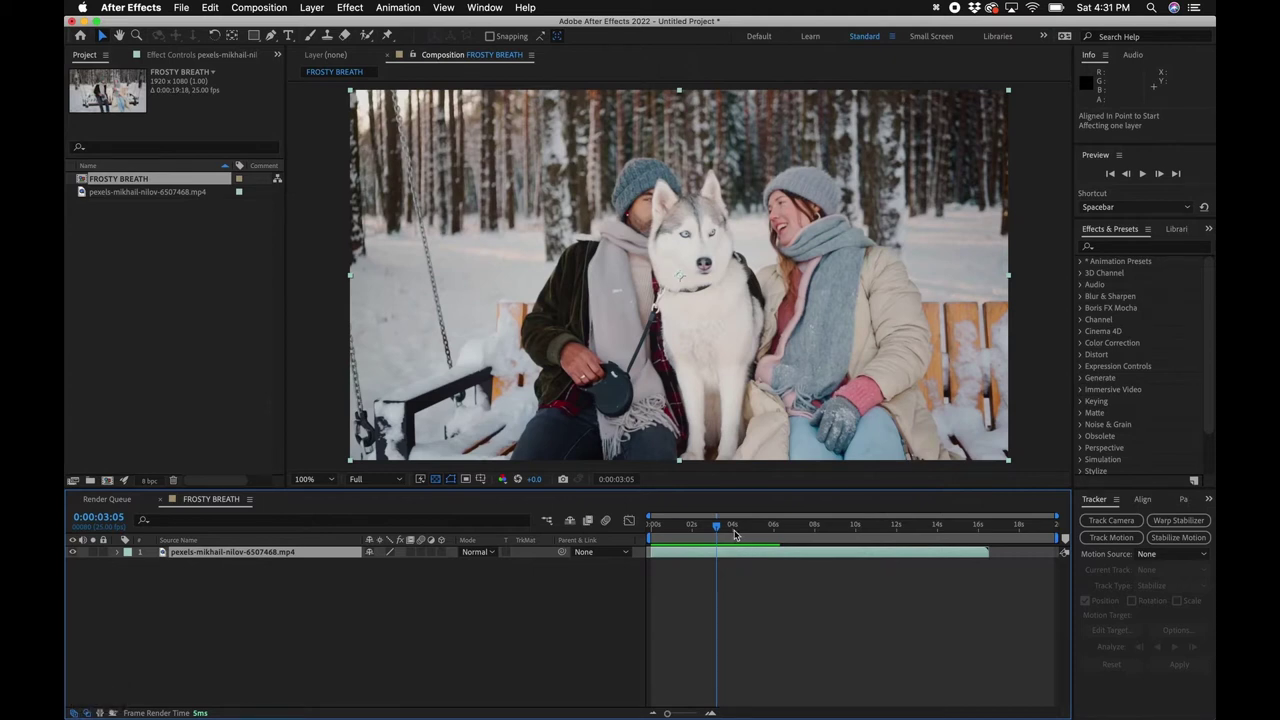
pyautogui.click(734, 530)
pyautogui.moveTo(733, 530); pyautogui.dragTo(733, 533)
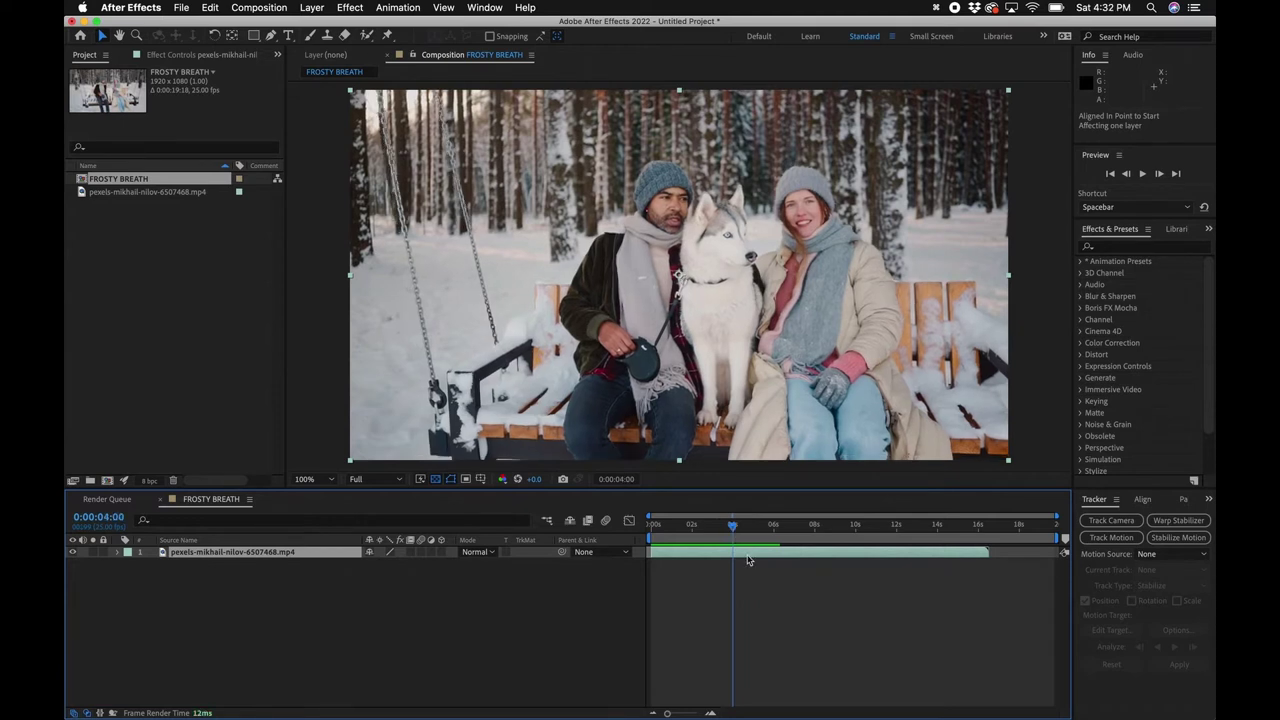
pyautogui.hotkey('alt', ']')
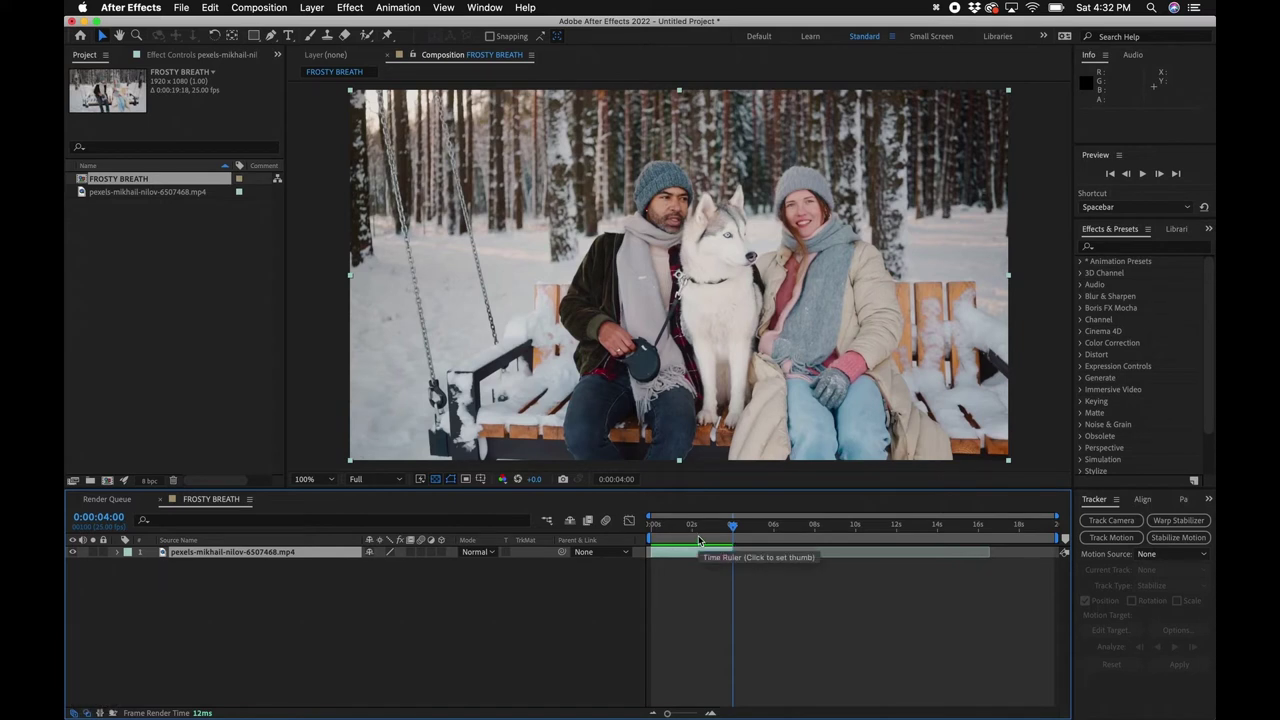
# End the work area at four seconds, trim the comp to it, and preview.
pyautogui.press('n')
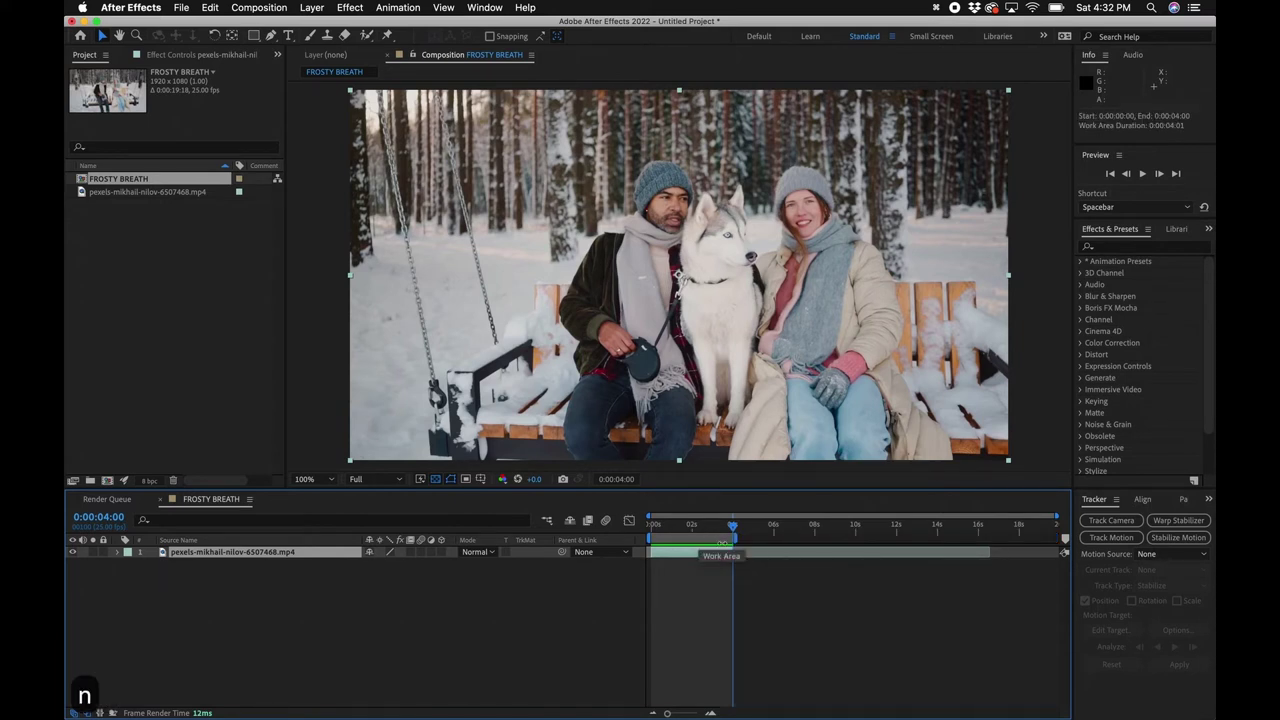
pyautogui.rightClick(677, 537)
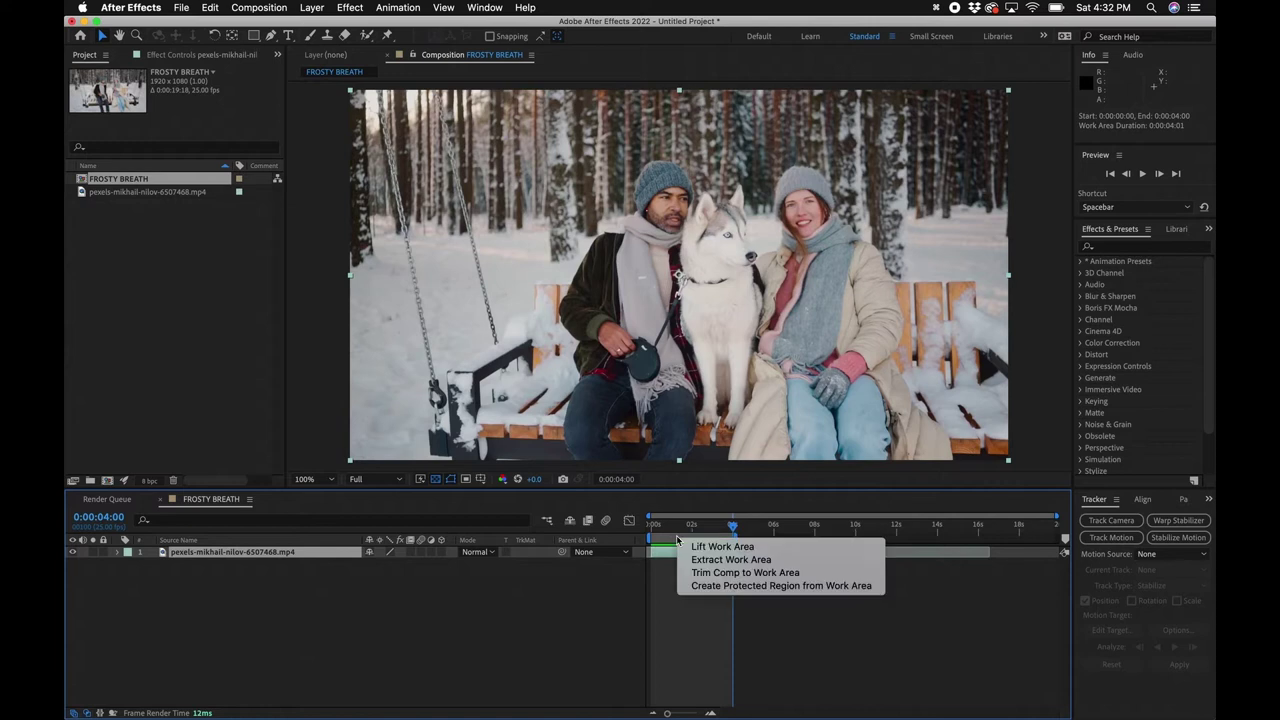
pyautogui.click(755, 573)
pyautogui.press('space')
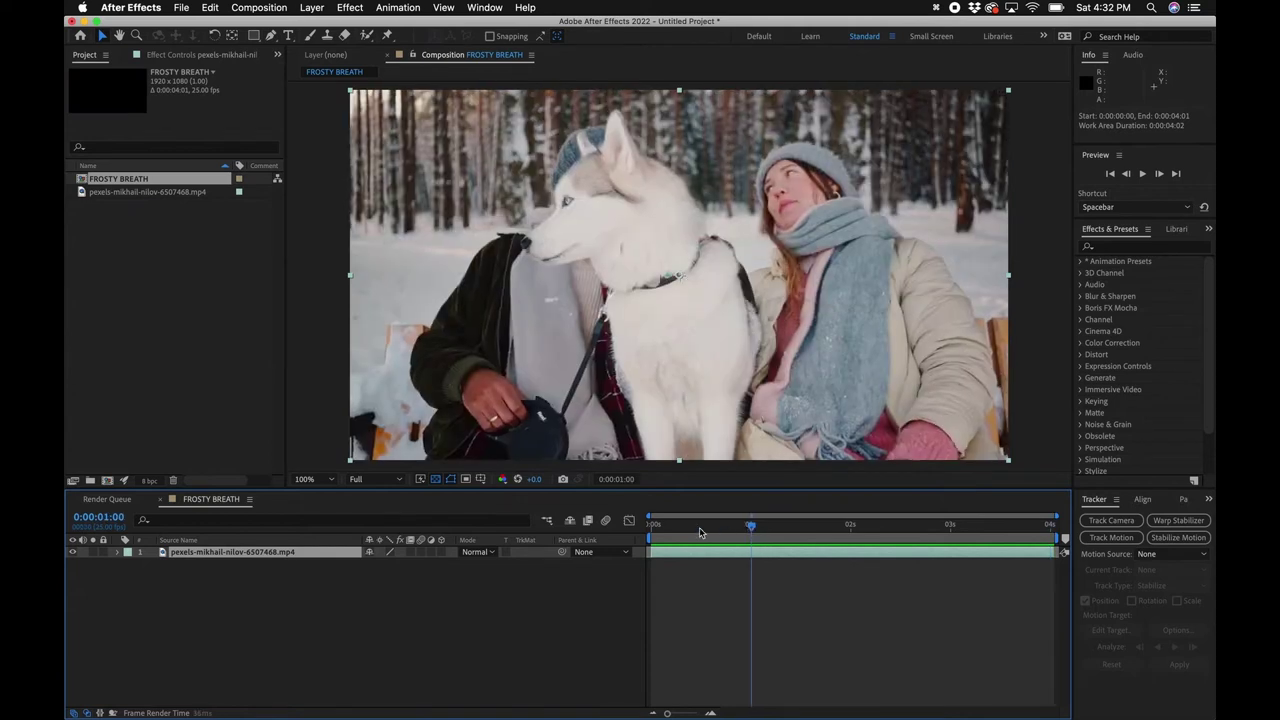
pyautogui.press('space')
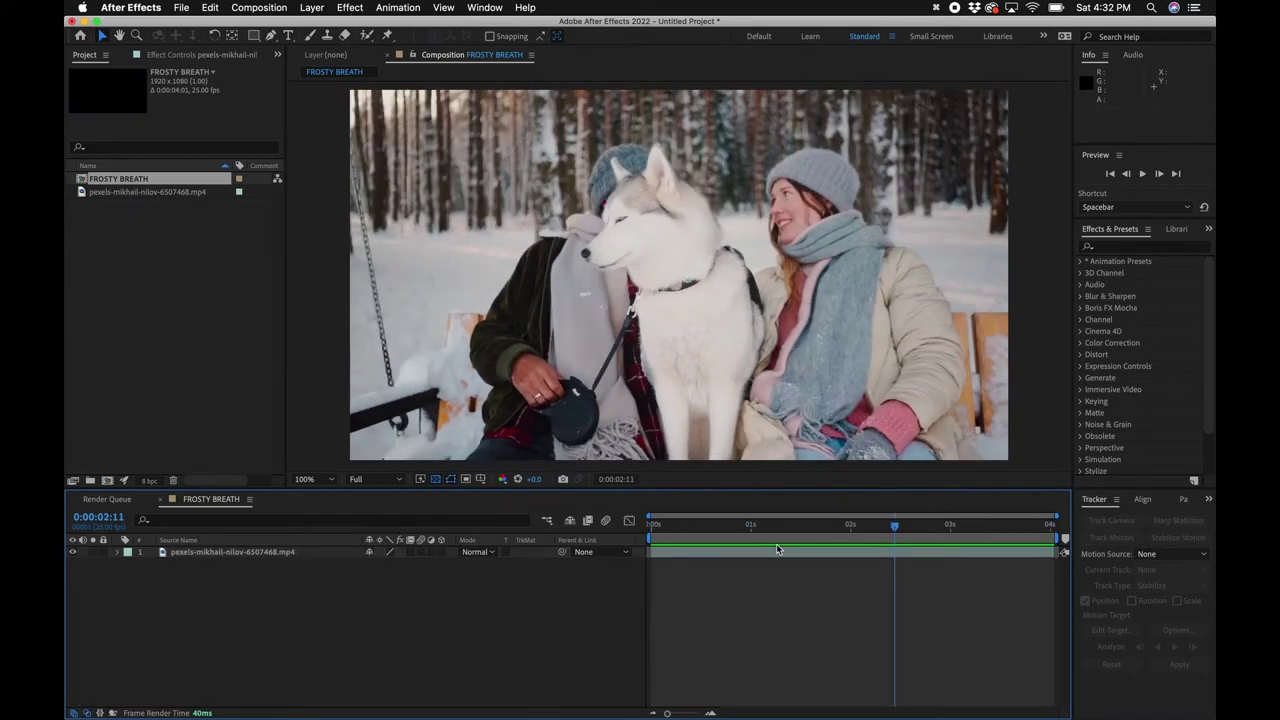
pyautogui.click(776, 551)
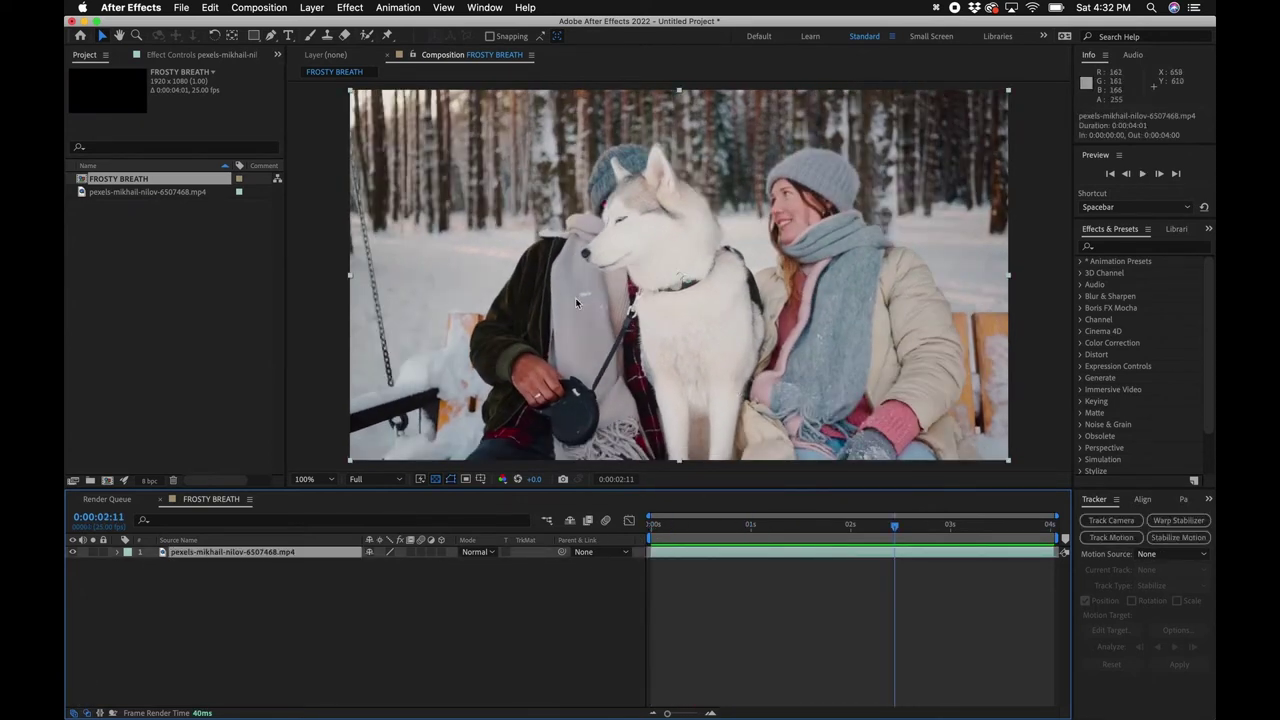
# Find the Curves effect in Effects & Presets and apply it to the couple clip.
pyautogui.click(1156, 247)
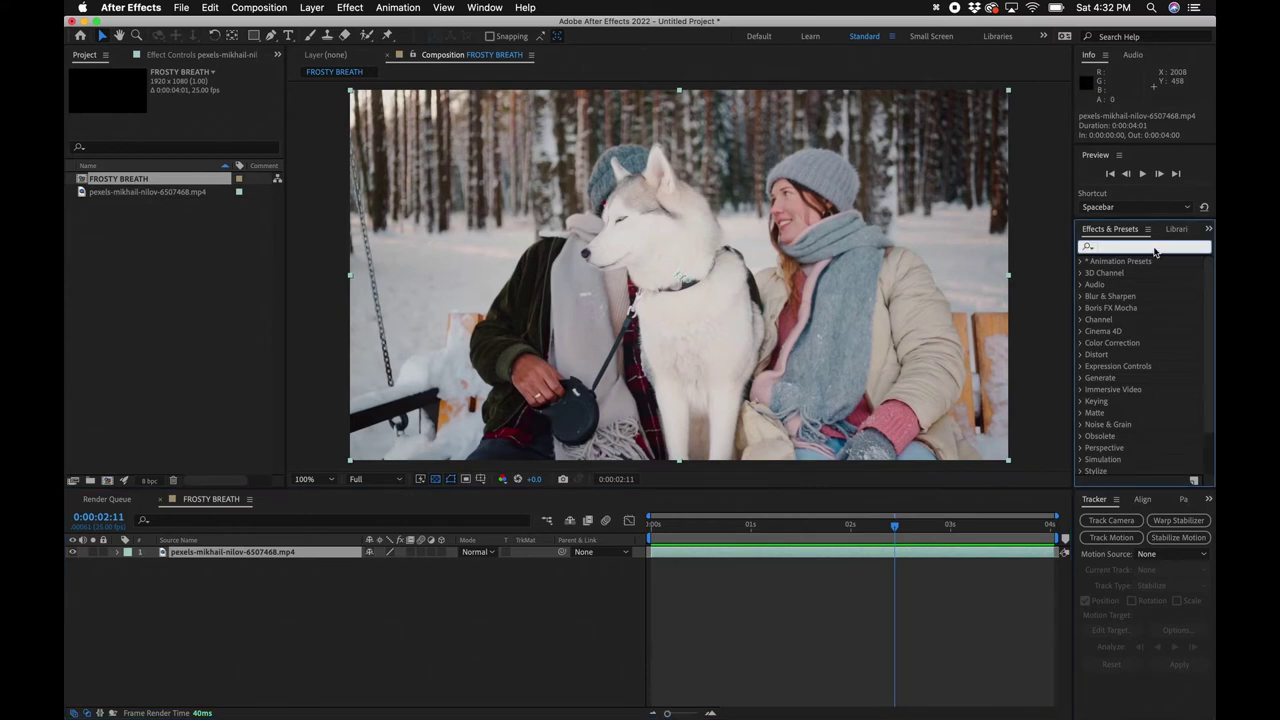
pyautogui.write('curve')
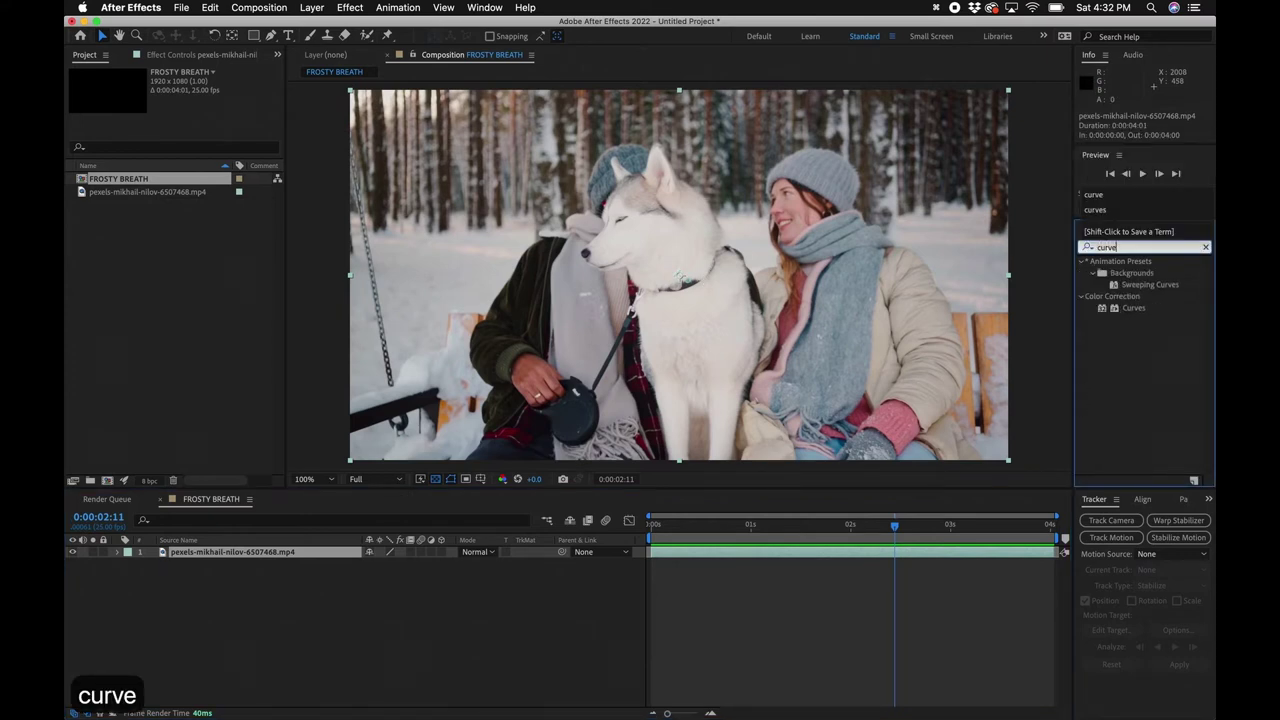
pyautogui.moveTo(1121, 309); pyautogui.dragTo(620, 300)
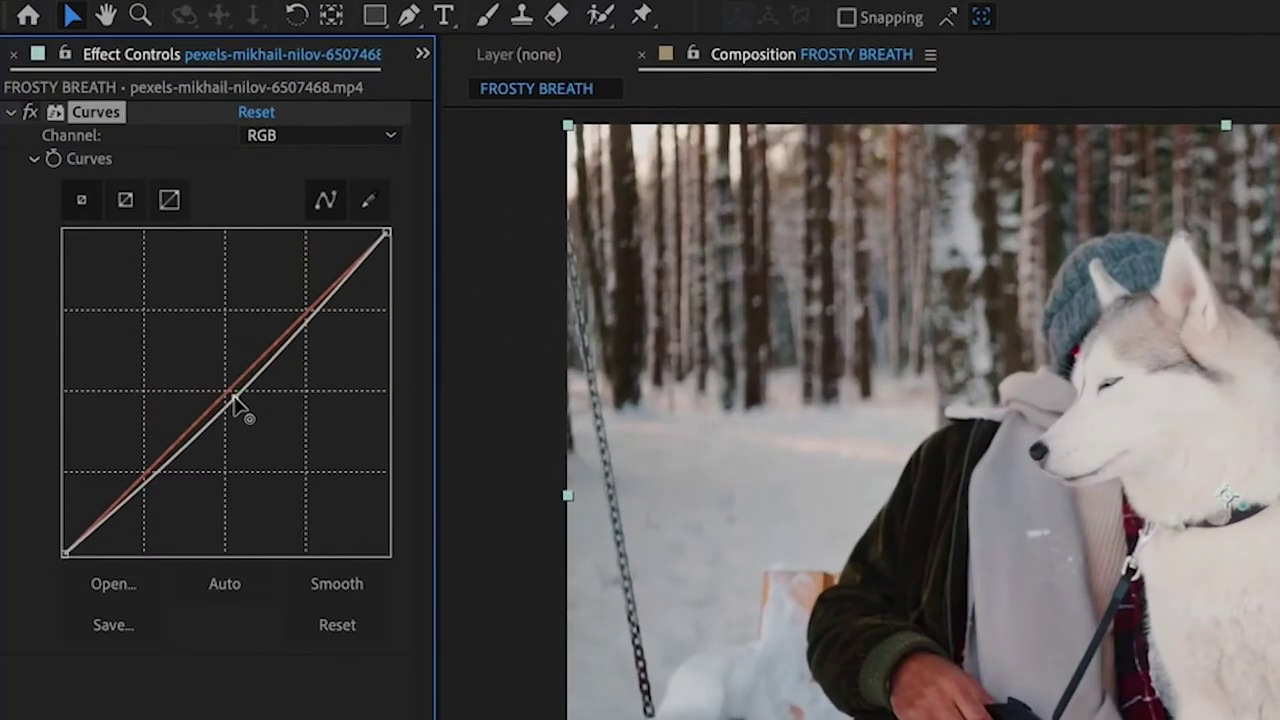
# Raise the Blue channel curve slightly and adjust the Red channel curve.
pyautogui.click(292, 138)
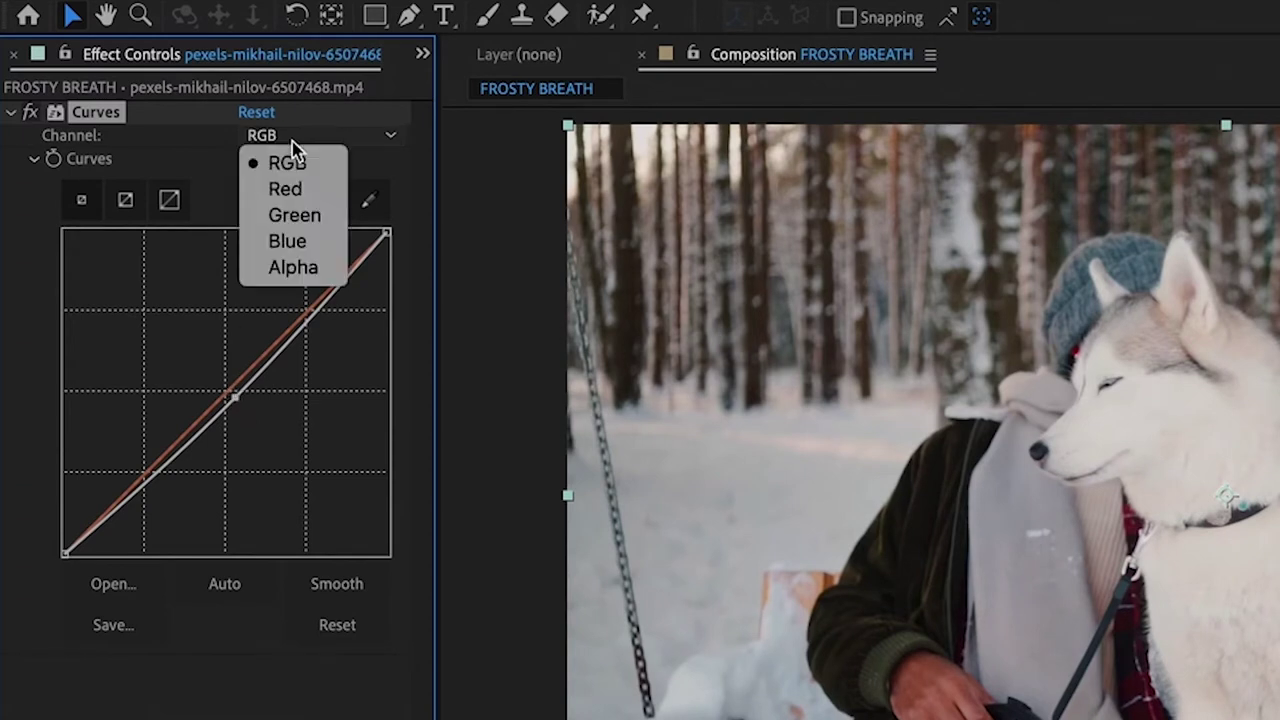
pyautogui.click(290, 240)
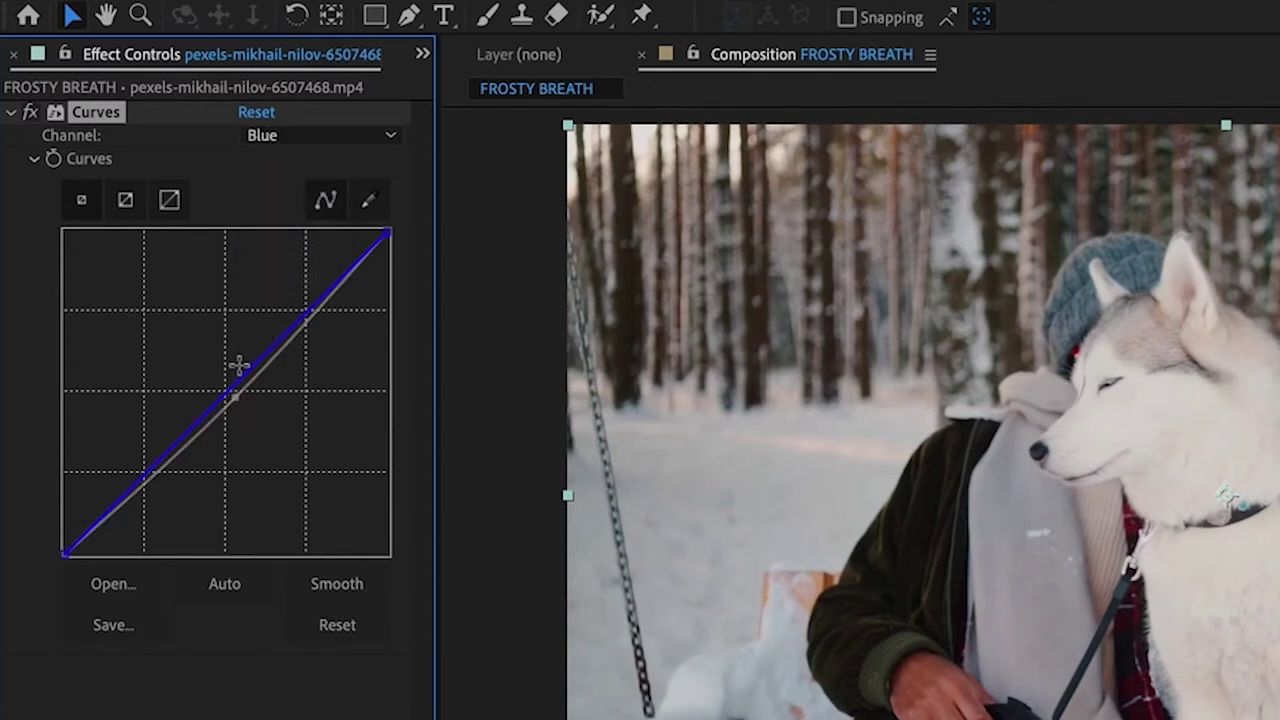
pyautogui.moveTo(234, 386); pyautogui.dragTo(228, 381)
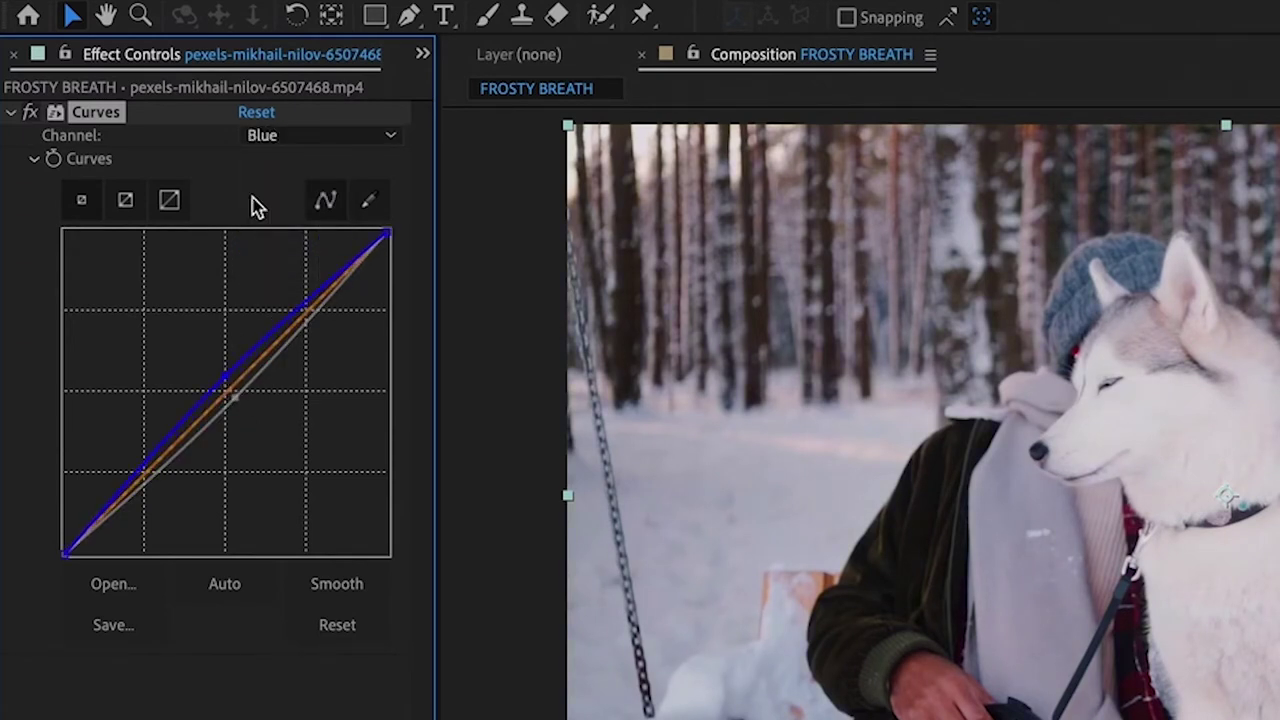
pyautogui.click(266, 135)
pyautogui.click(285, 190)
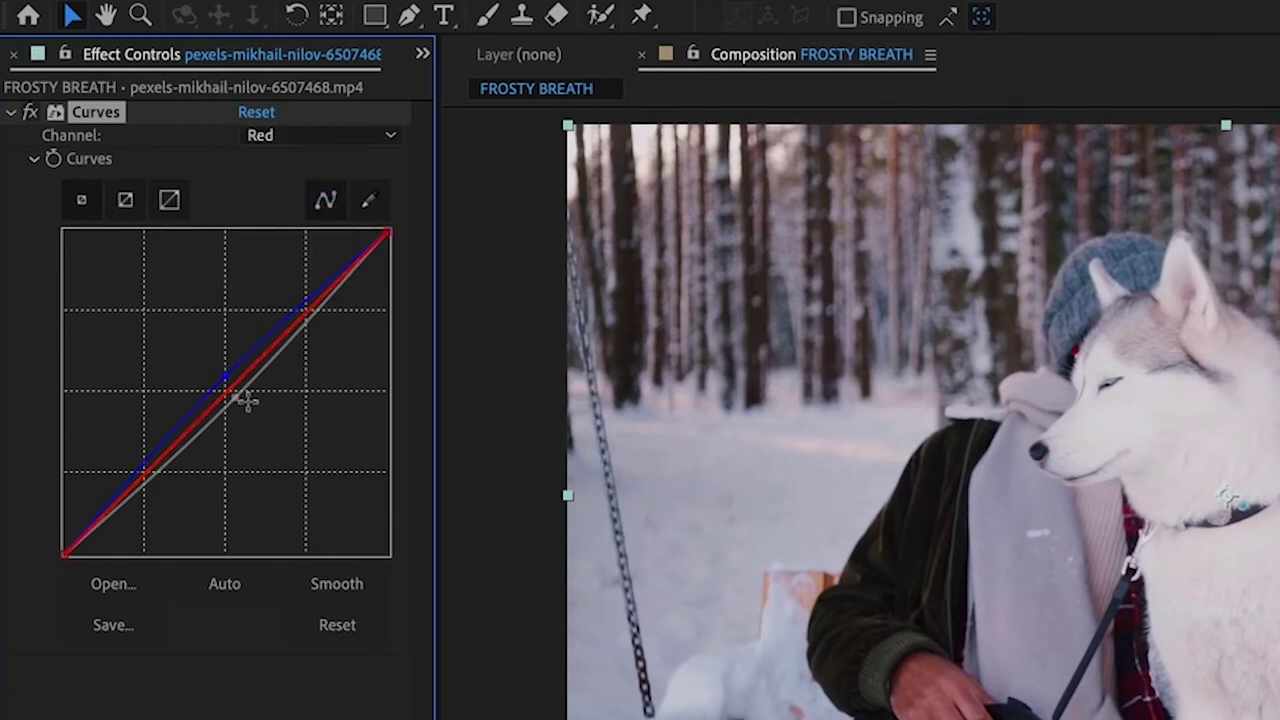
pyautogui.moveTo(229, 386); pyautogui.dragTo(240, 402)
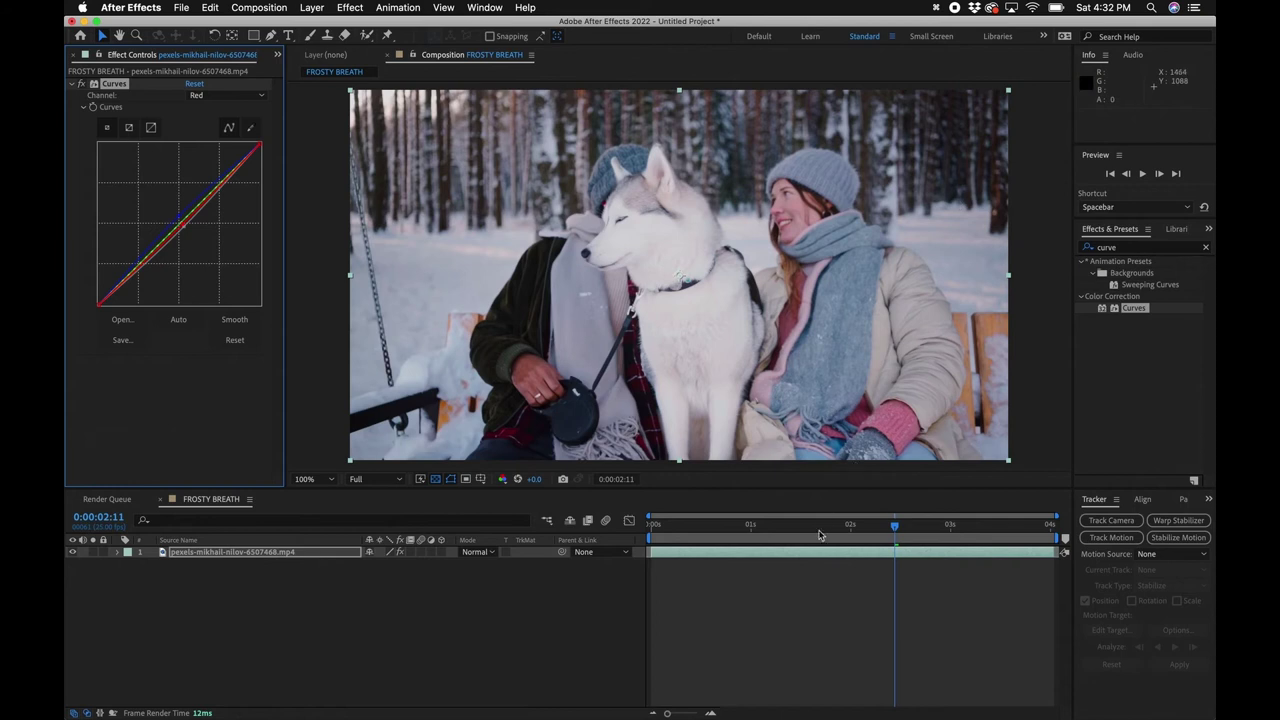
# Scrub through the clip to judge the grade, return to the start, and switch apps.
pyautogui.moveTo(818, 525); pyautogui.dragTo(598, 572)
pyautogui.click(598, 572)
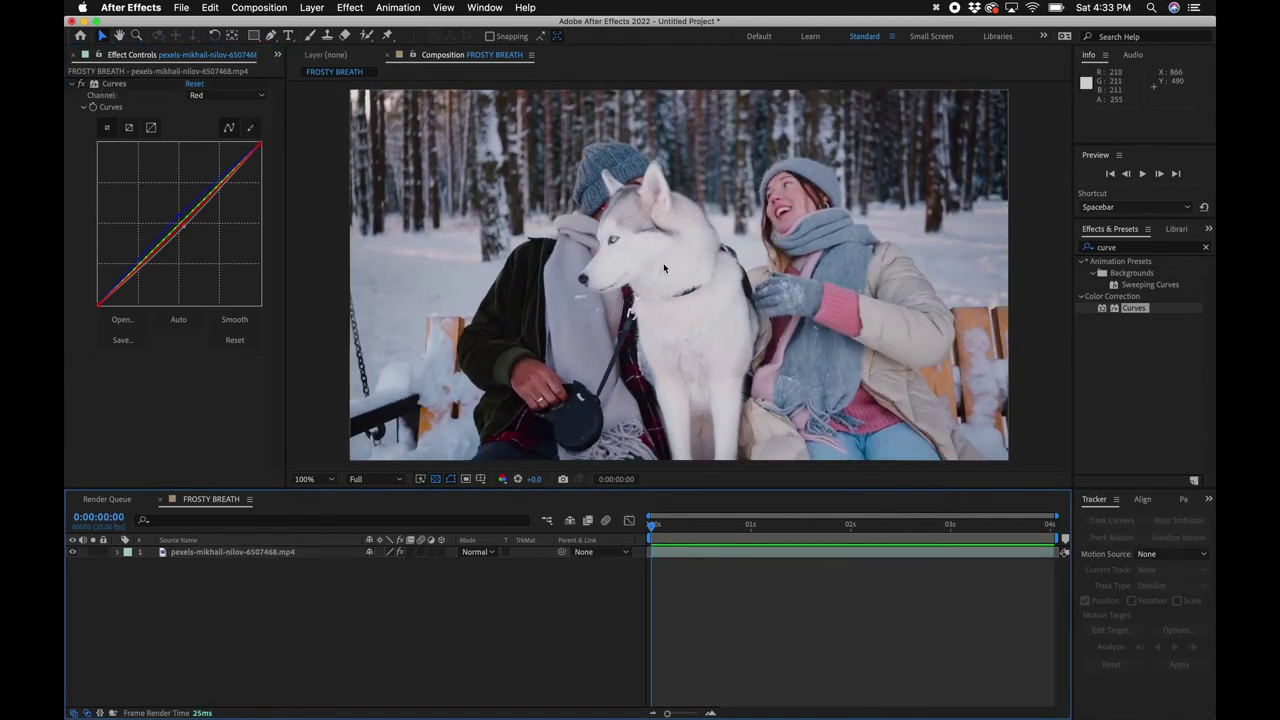
pyautogui.click(178, 420)
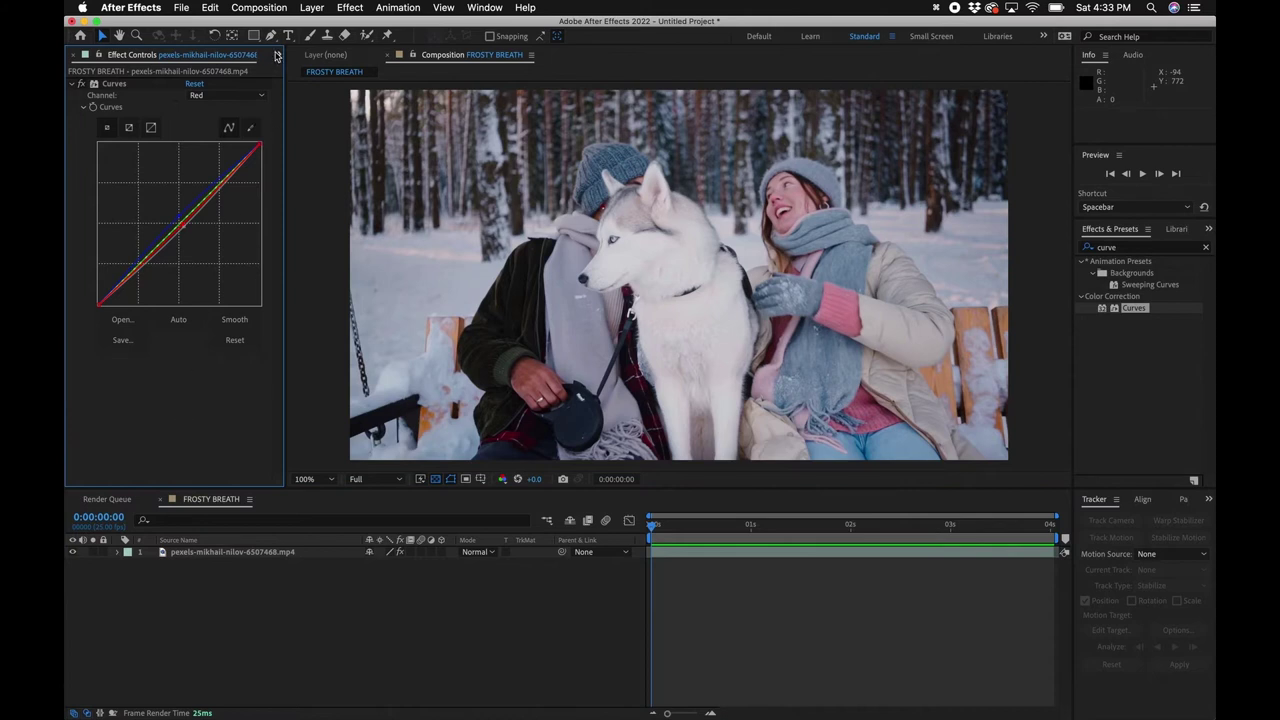
pyautogui.press('super+0')
pyautogui.press('super+Tab')
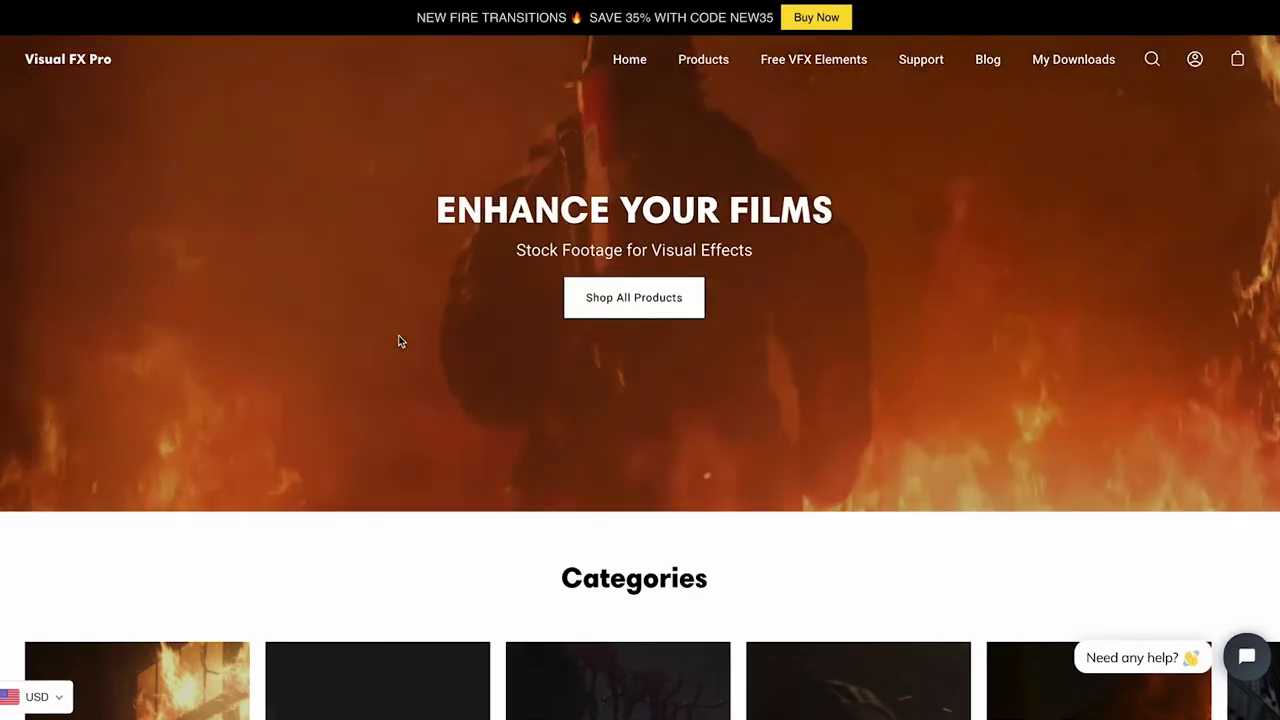
# Scroll the Visual FX Pro homepage down to its Categories section.
pyautogui.scroll(-2, 398, 342)
pyautogui.scroll(-2, 398, 341)
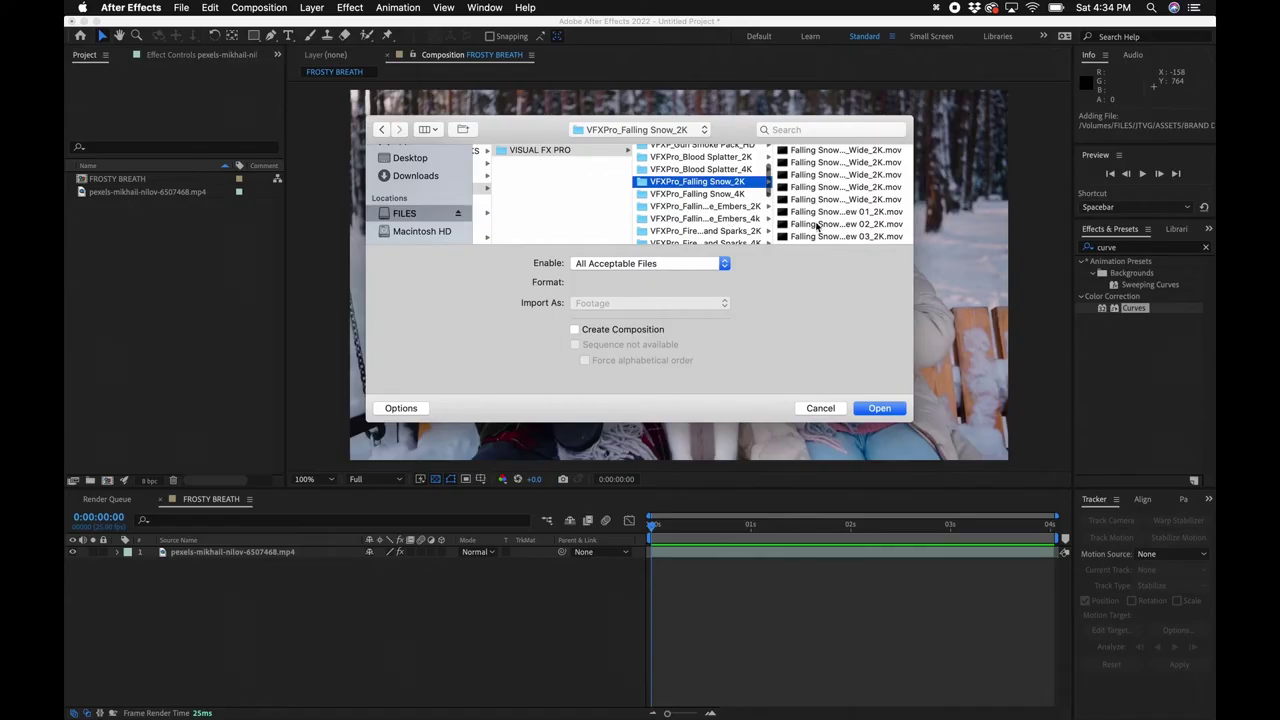
# Import the VFXPro_Falling Snow_2K folder and inspect its Falling Snow 03_Wide_2K clip.
pyautogui.click(729, 195)
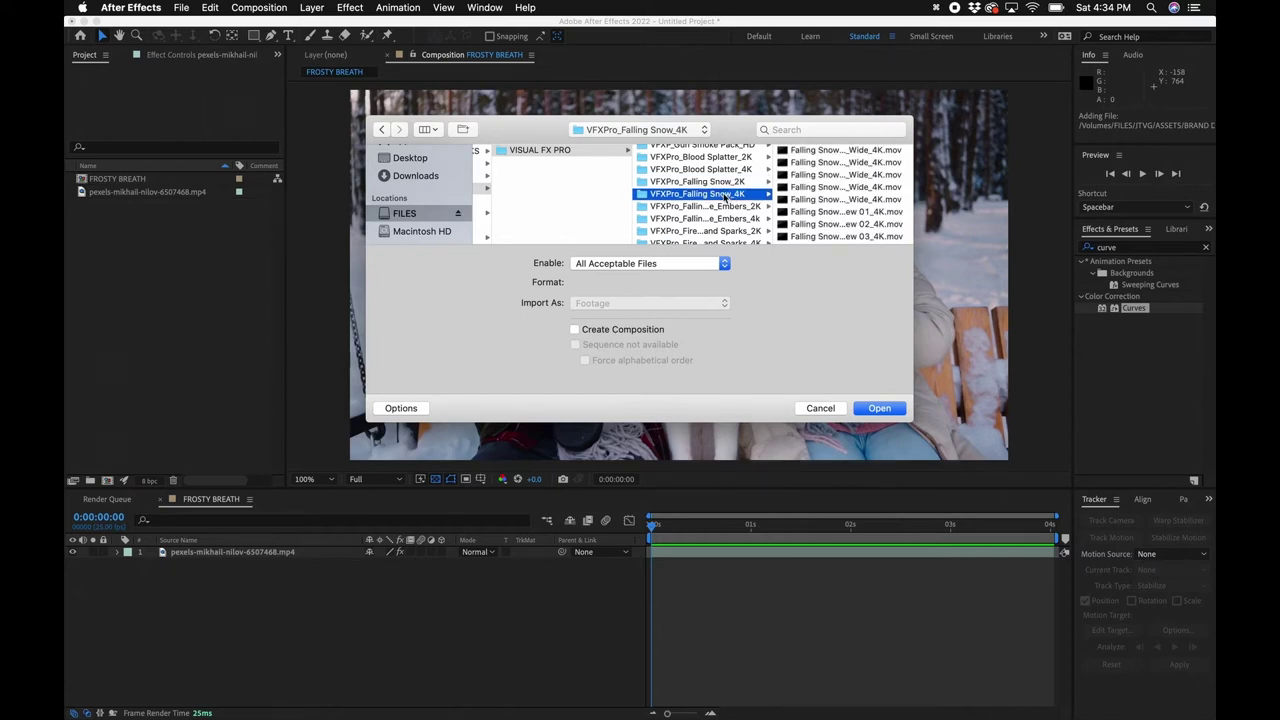
pyautogui.click(726, 182)
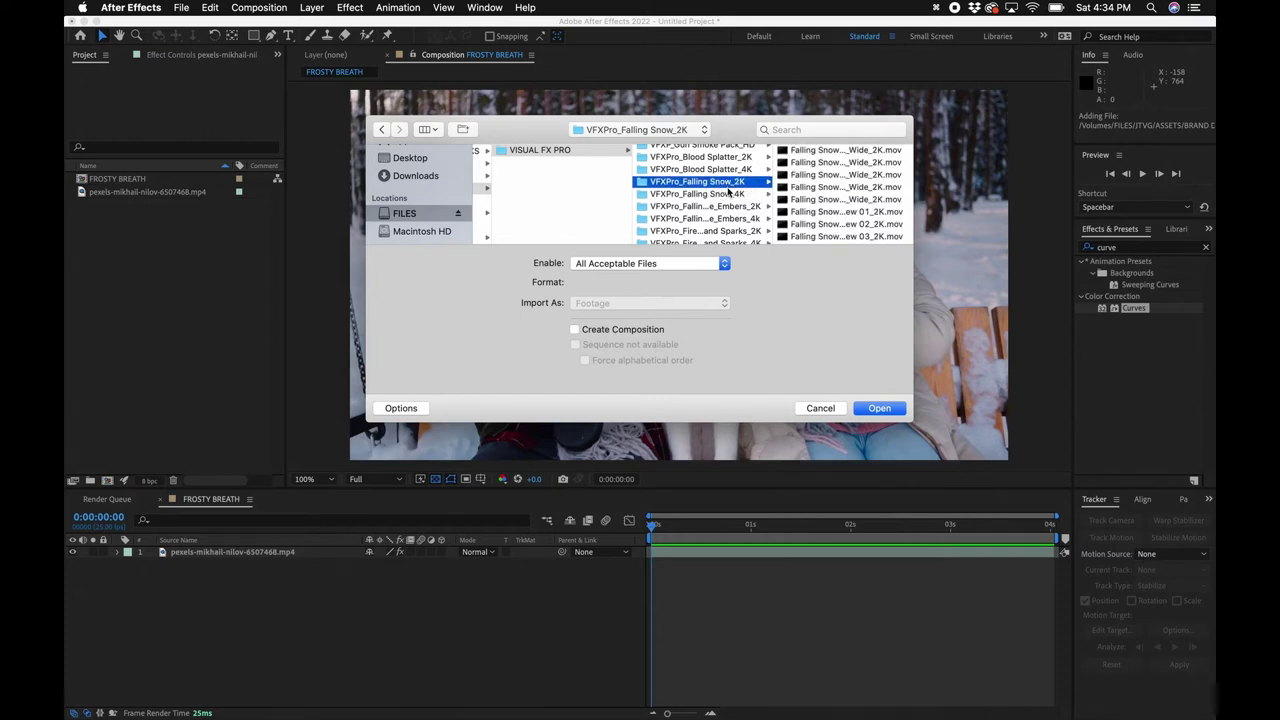
pyautogui.click(880, 409)
pyautogui.click(174, 220)
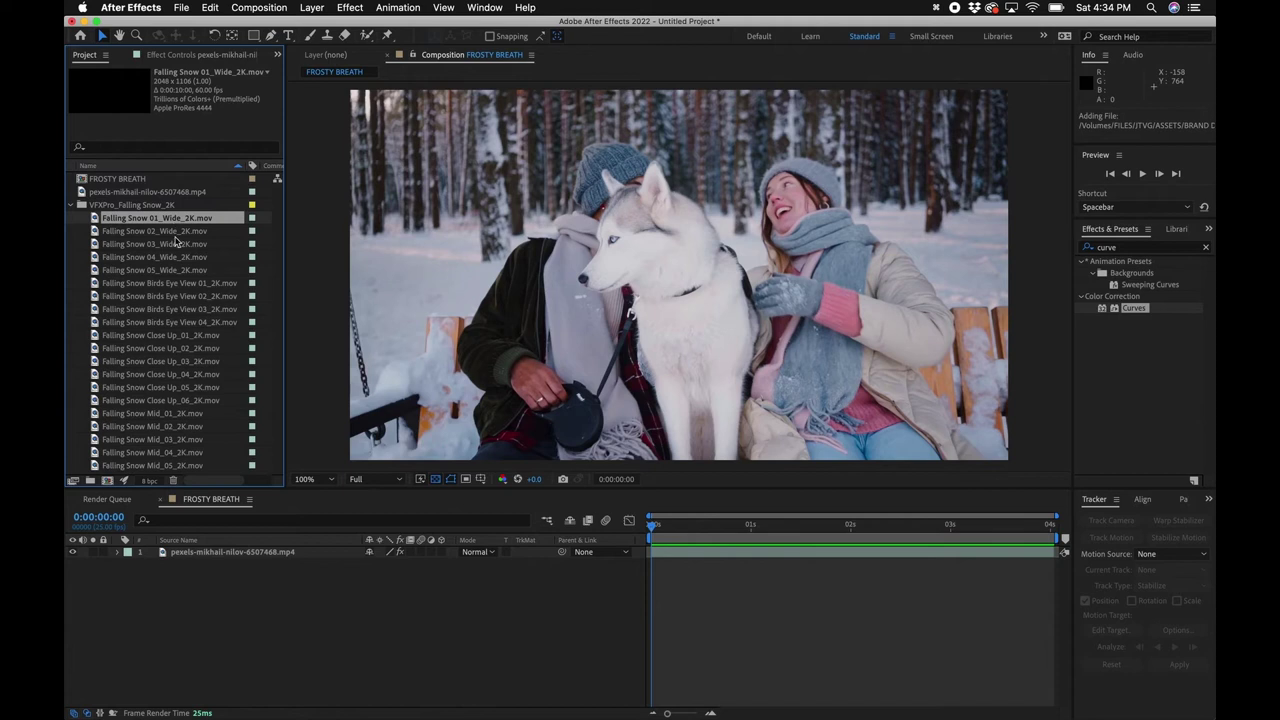
pyautogui.click(178, 246)
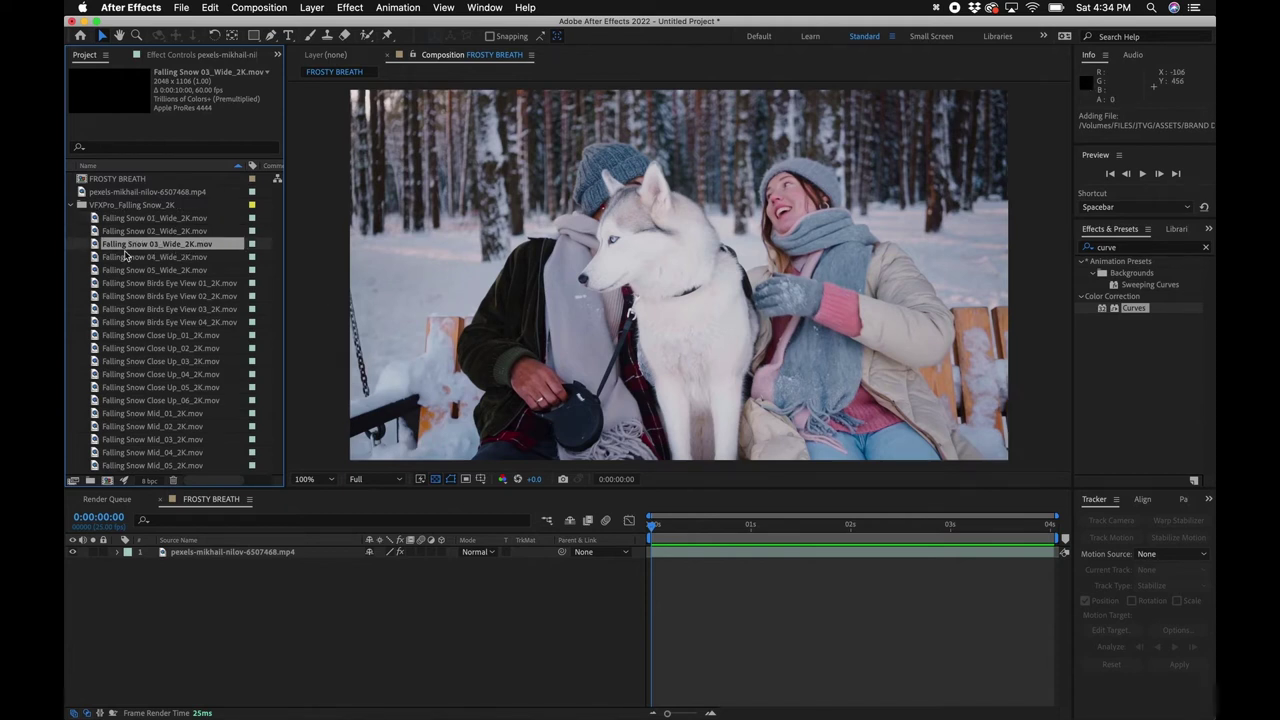
# Inspect the Wide, Birds Eye View, Close Up and Mid falling snow clips.
pyautogui.click(179, 259)
pyautogui.click(188, 284)
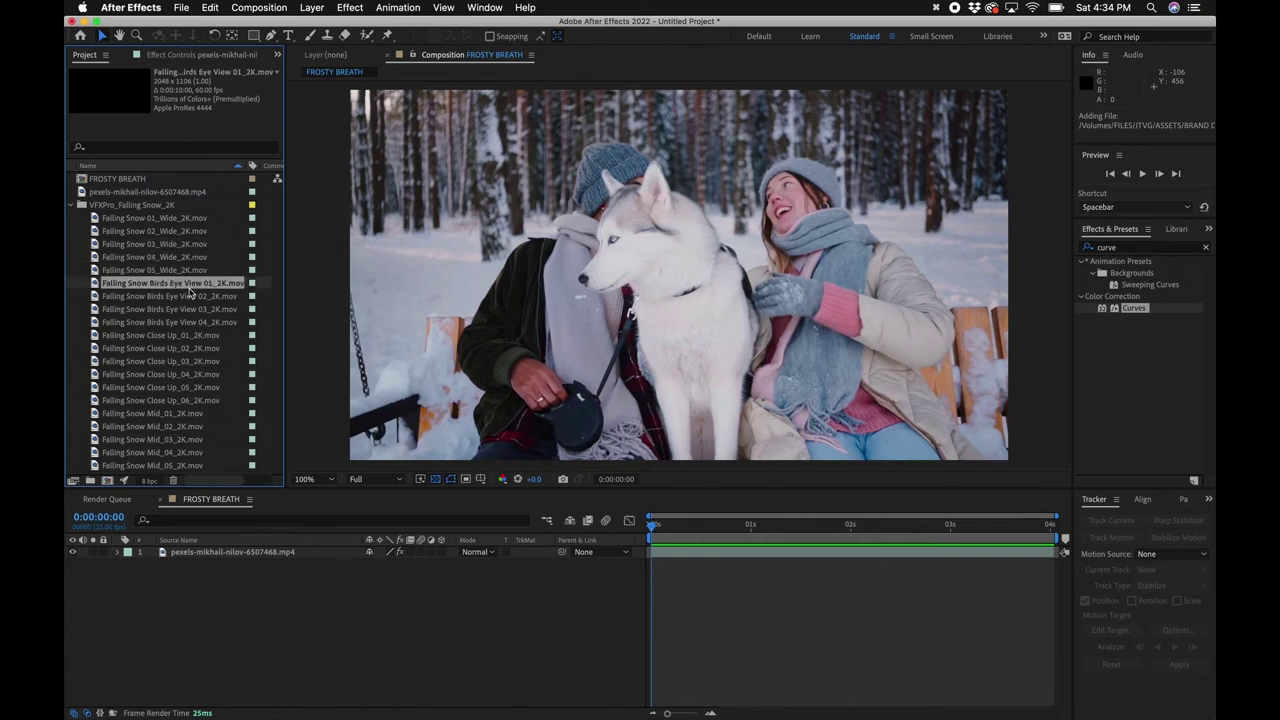
pyautogui.click(183, 339)
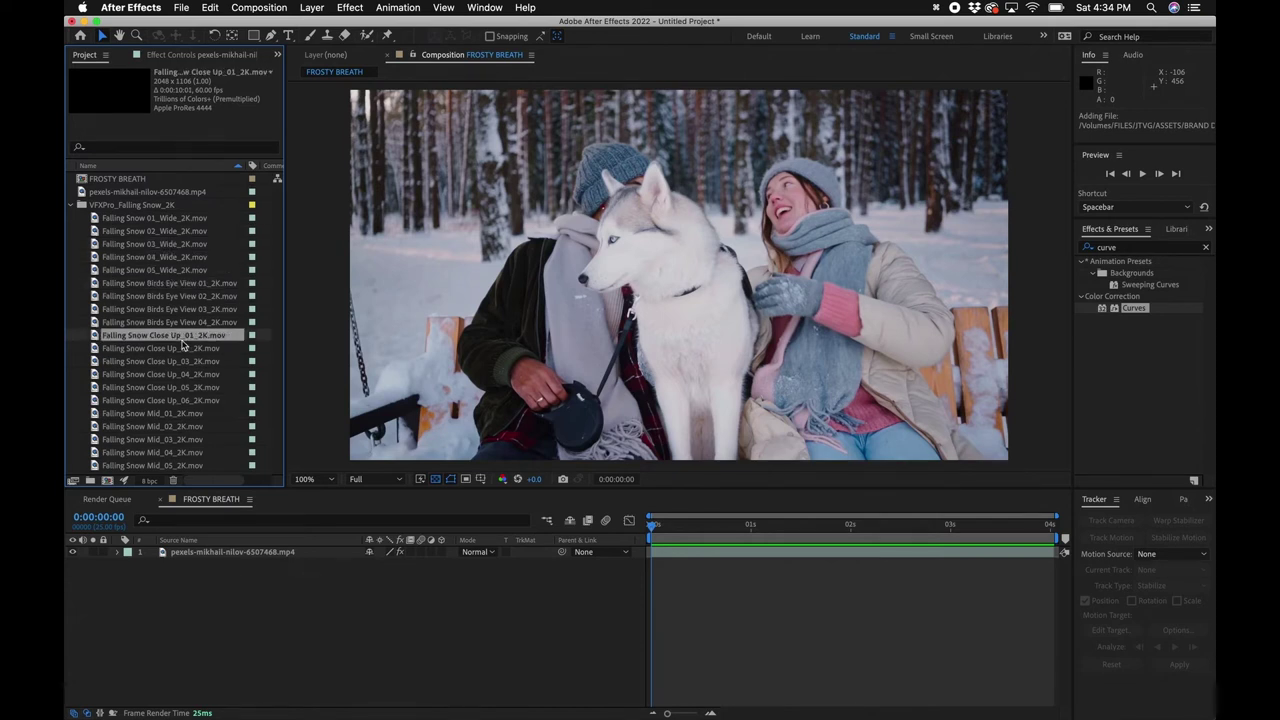
pyautogui.click(185, 245)
pyautogui.click(185, 310)
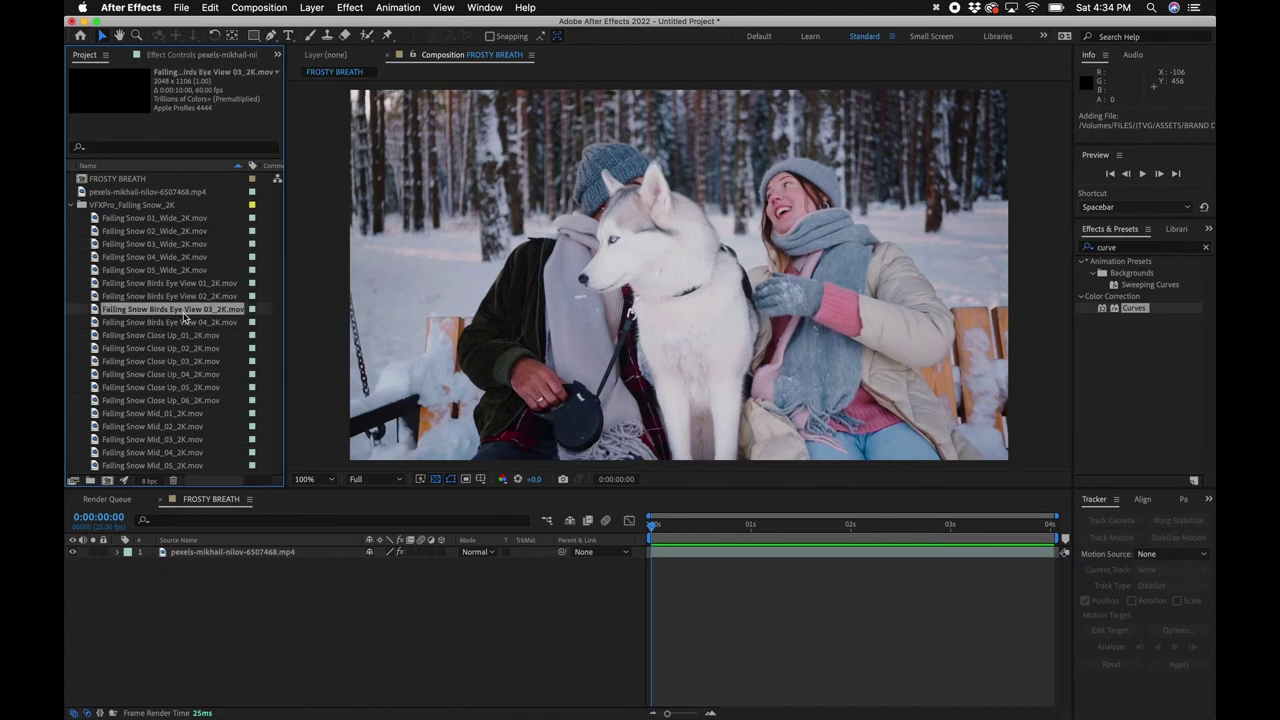
pyautogui.click(168, 374)
pyautogui.click(163, 440)
pyautogui.click(175, 362)
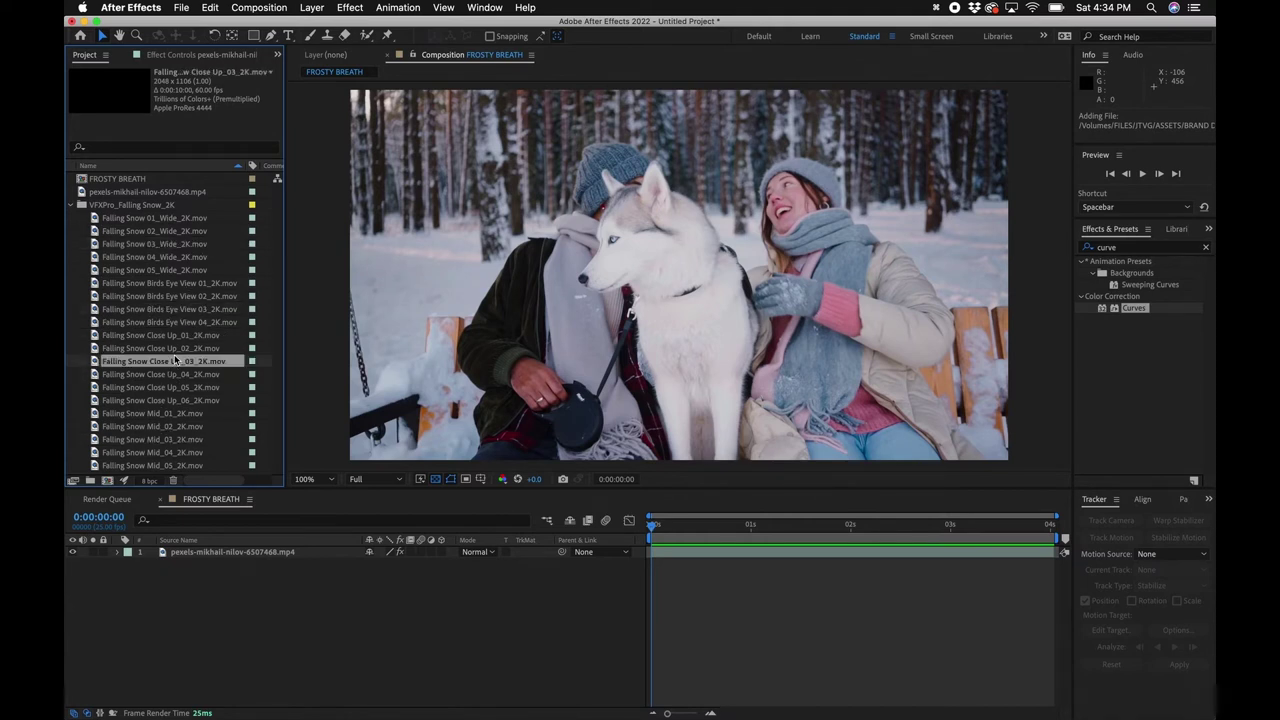
# Add Falling Snow Close Up_02_2K as the top layer and preview the composition.
pyautogui.moveTo(160, 348); pyautogui.dragTo(207, 549)
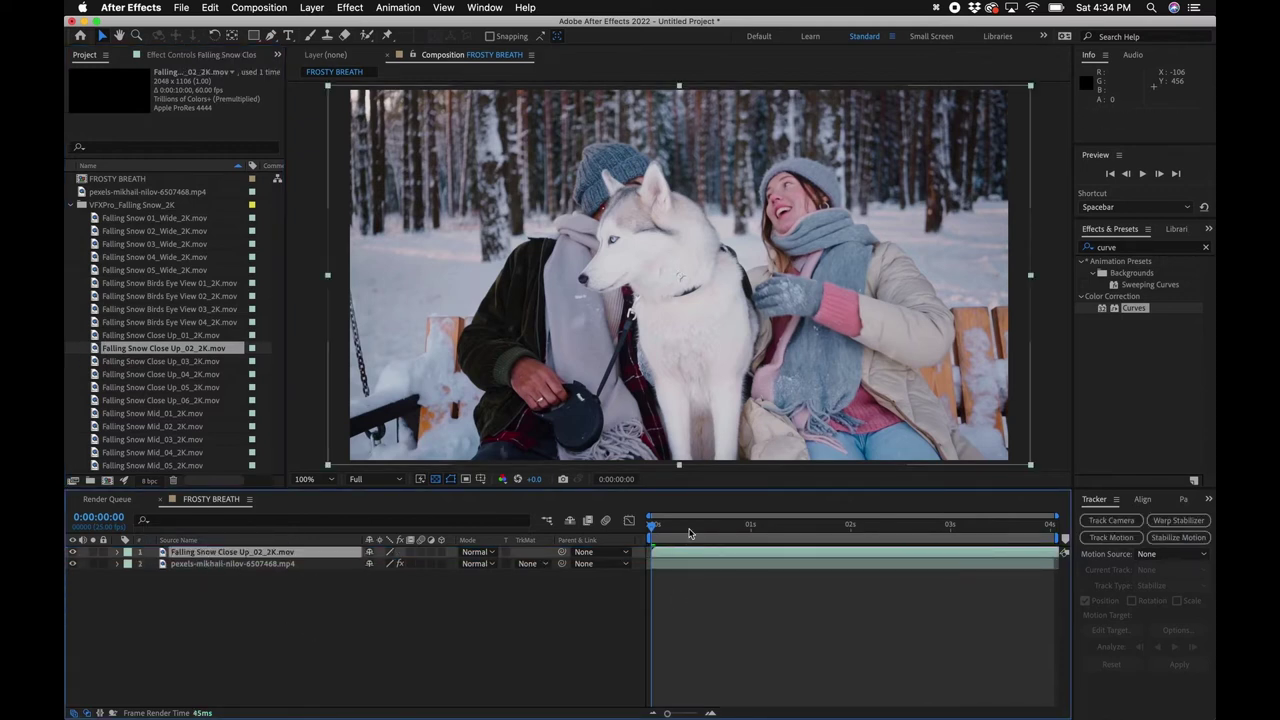
pyautogui.moveTo(689, 524); pyautogui.dragTo(651, 522)
pyautogui.press('space')
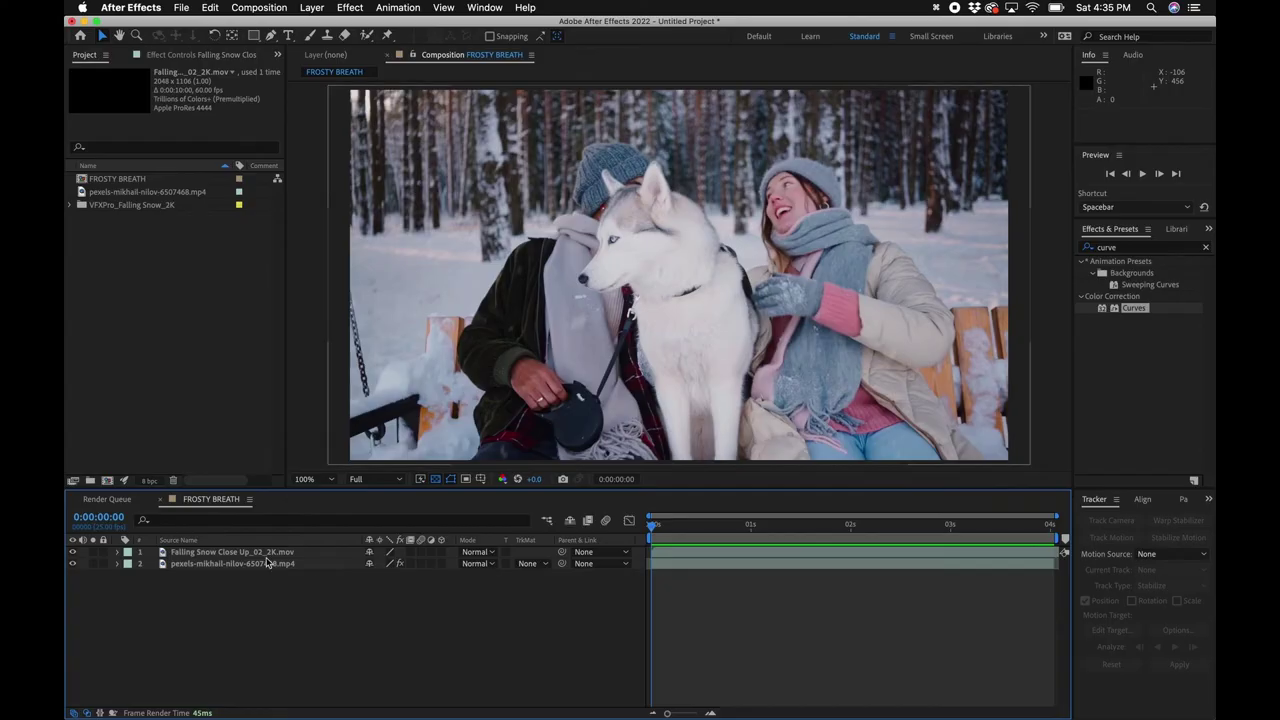
# Select the couple footage layer and scrub through it to review the camera motion.
pyautogui.click(692, 563)
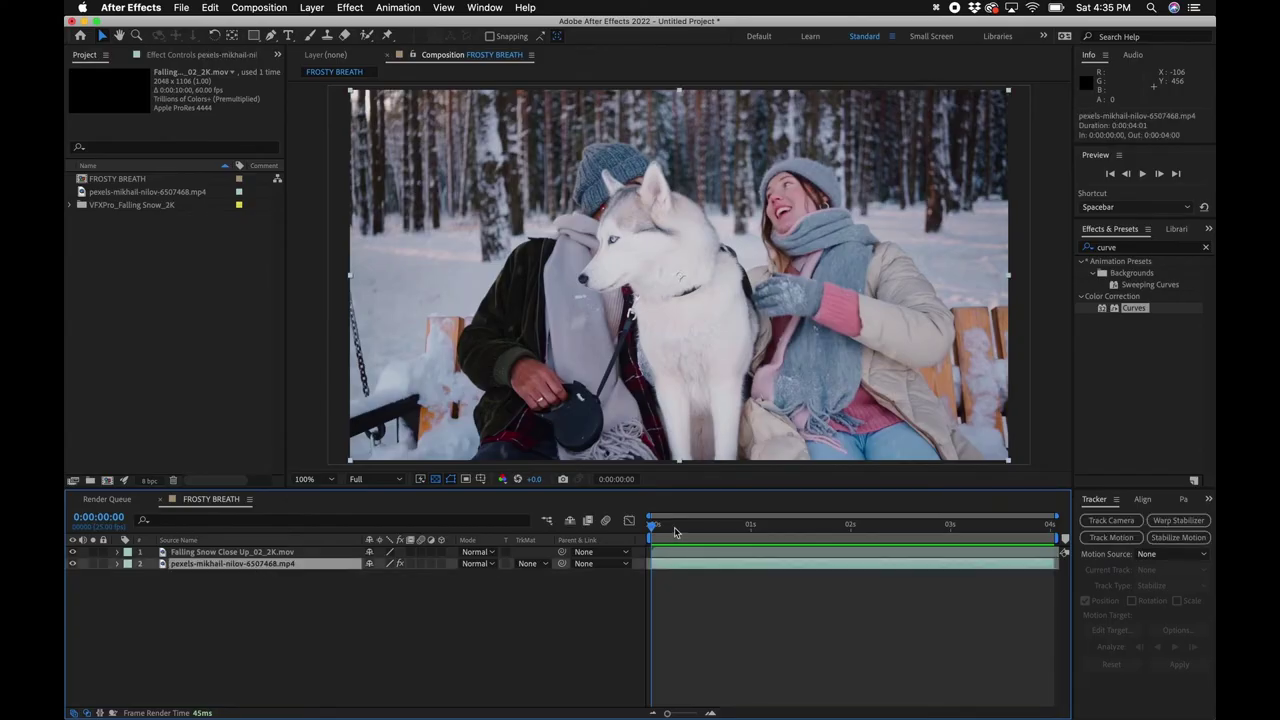
pyautogui.moveTo(674, 525); pyautogui.dragTo(884, 549)
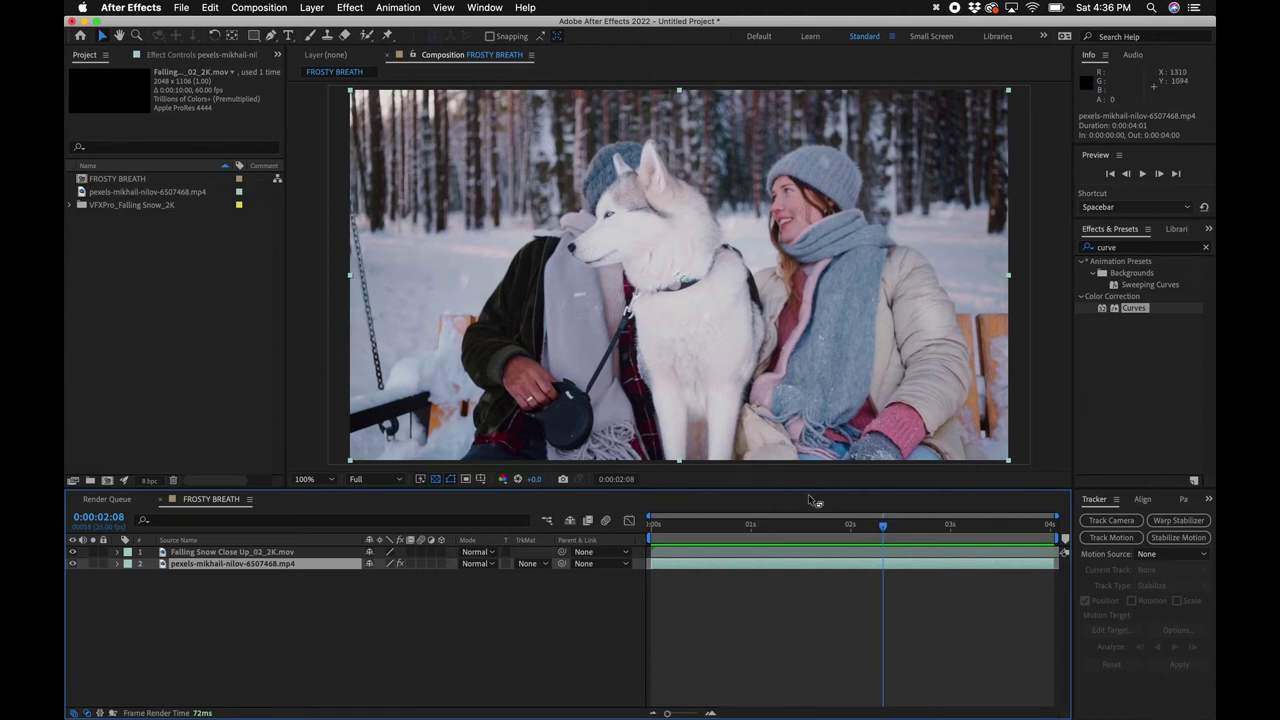
pyautogui.moveTo(828, 527); pyautogui.dragTo(802, 524)
pyautogui.click(652, 524)
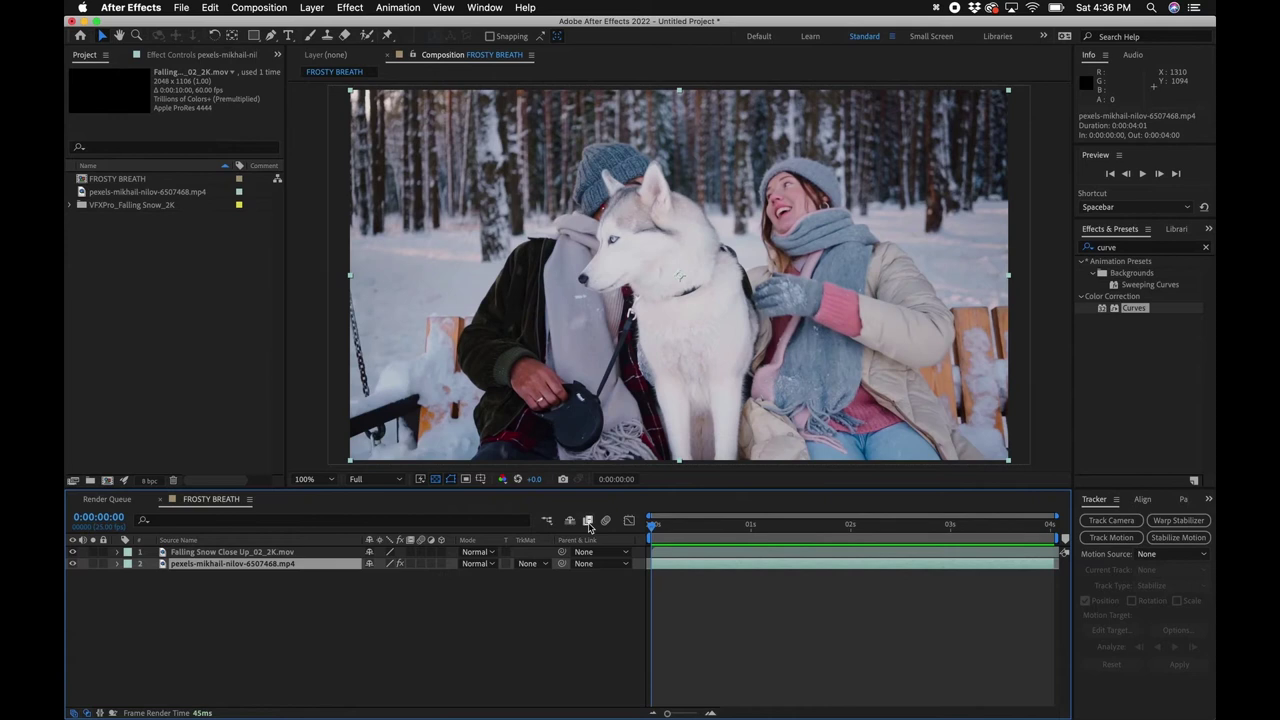
pyautogui.click(1090, 503)
pyautogui.click(482, 8)
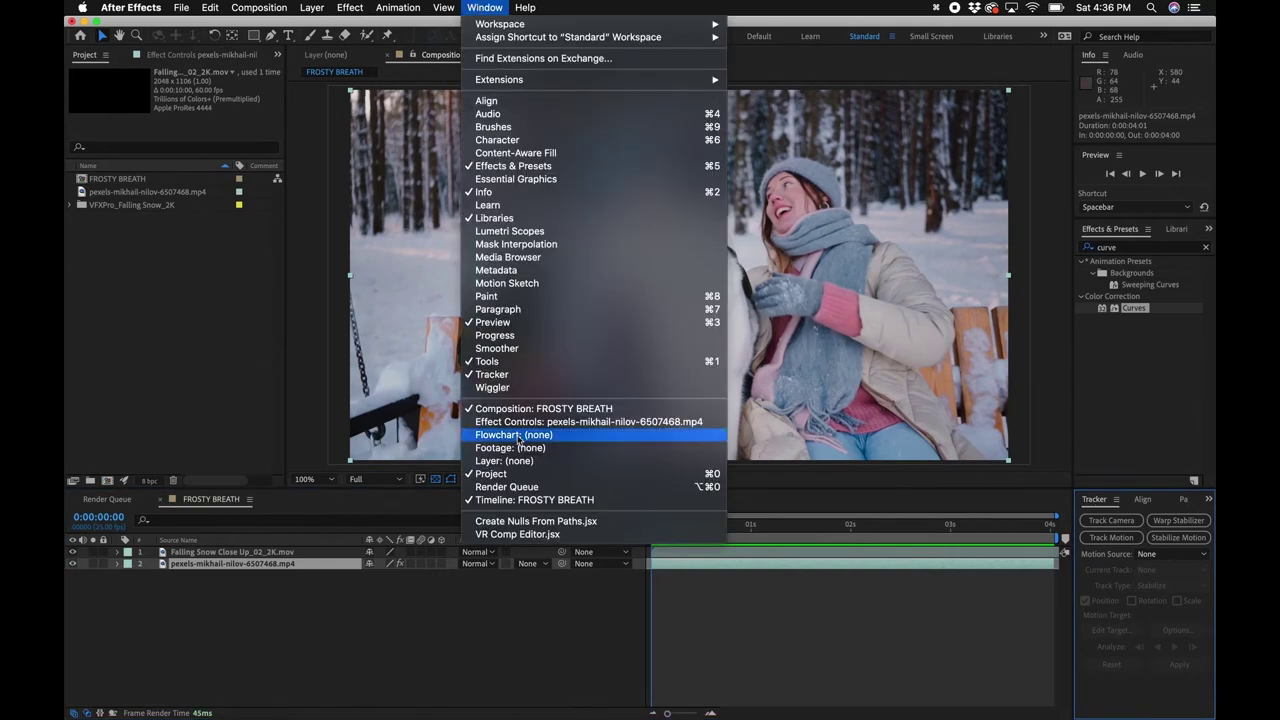
pyautogui.click(1115, 614)
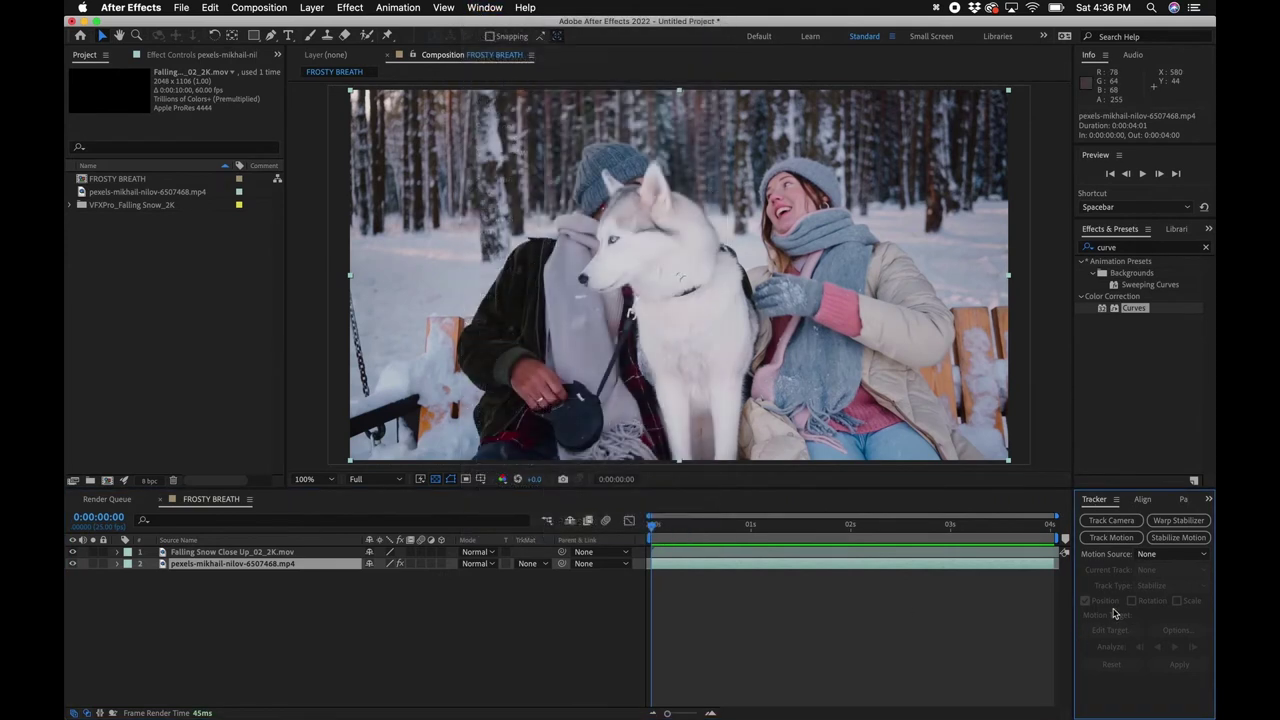
pyautogui.click(717, 564)
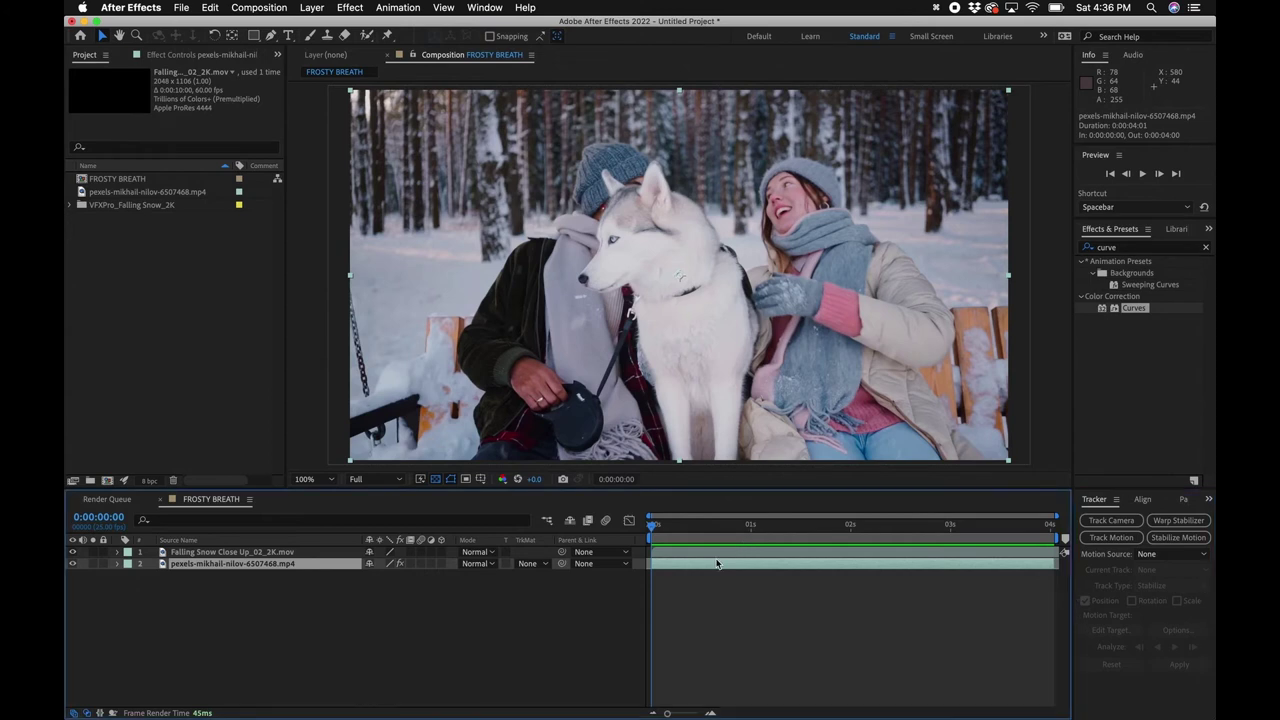
# Camera-track the couple footage and create a 3D Tracker Camera from the solved track.
pyautogui.click(1113, 522)
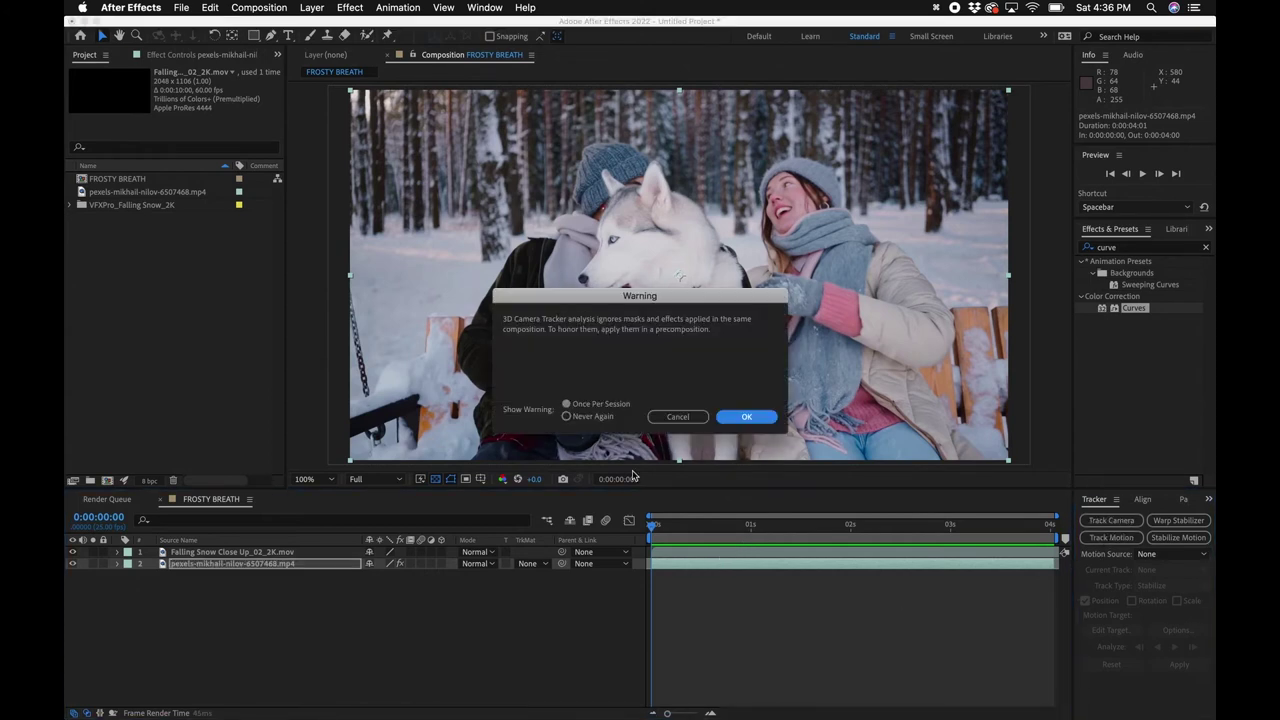
pyautogui.click(748, 417)
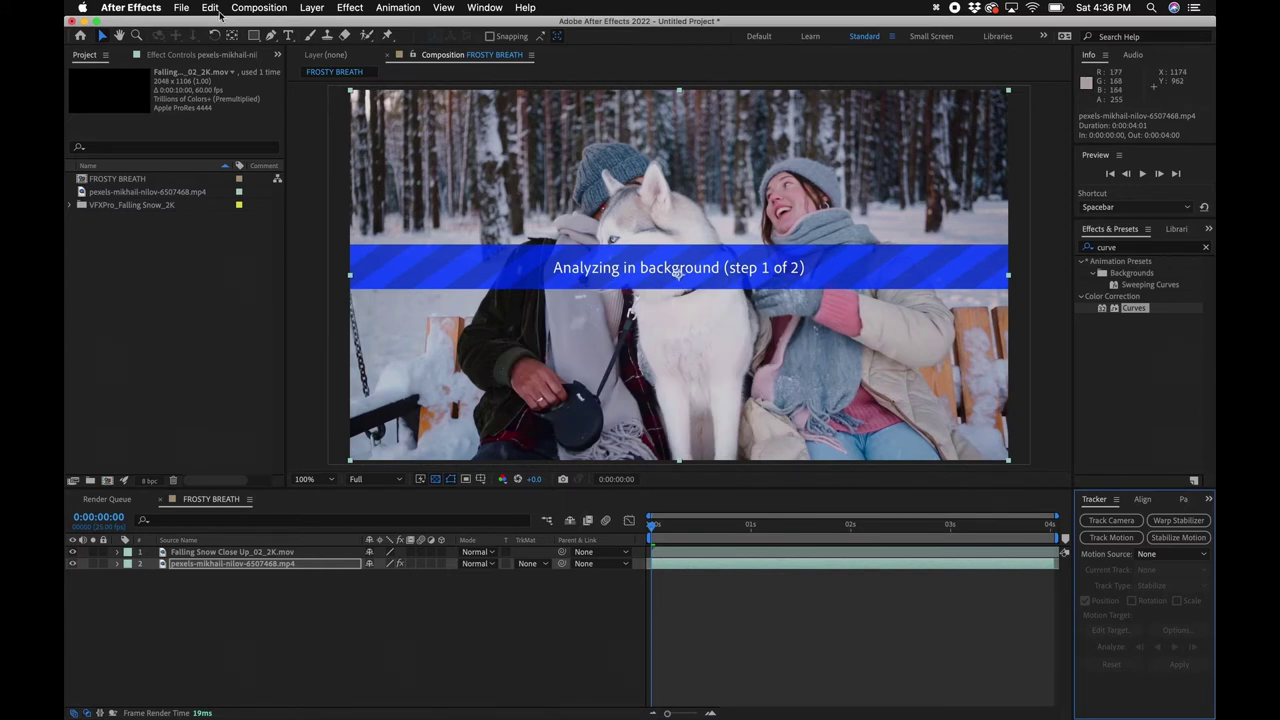
pyautogui.click(170, 54)
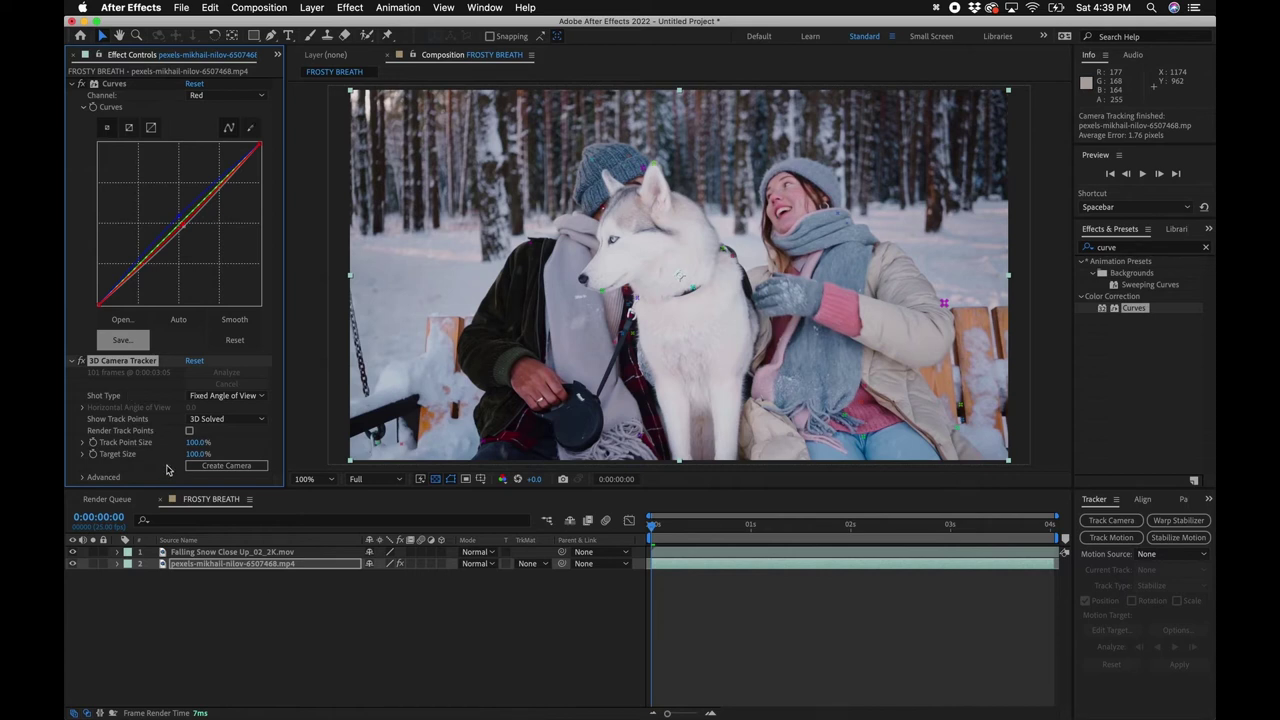
pyautogui.click(238, 468)
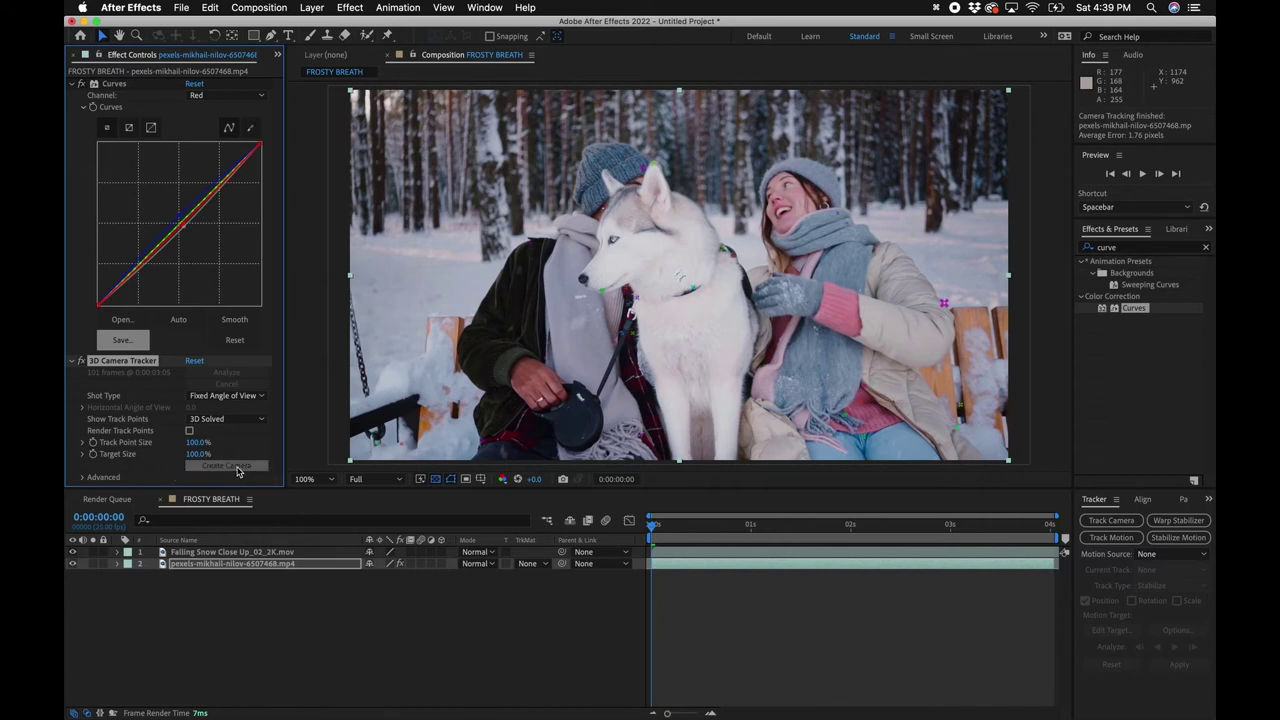
# Check the new camera layer and the footage's track points at a later frame.
pyautogui.click(238, 622)
pyautogui.click(202, 553)
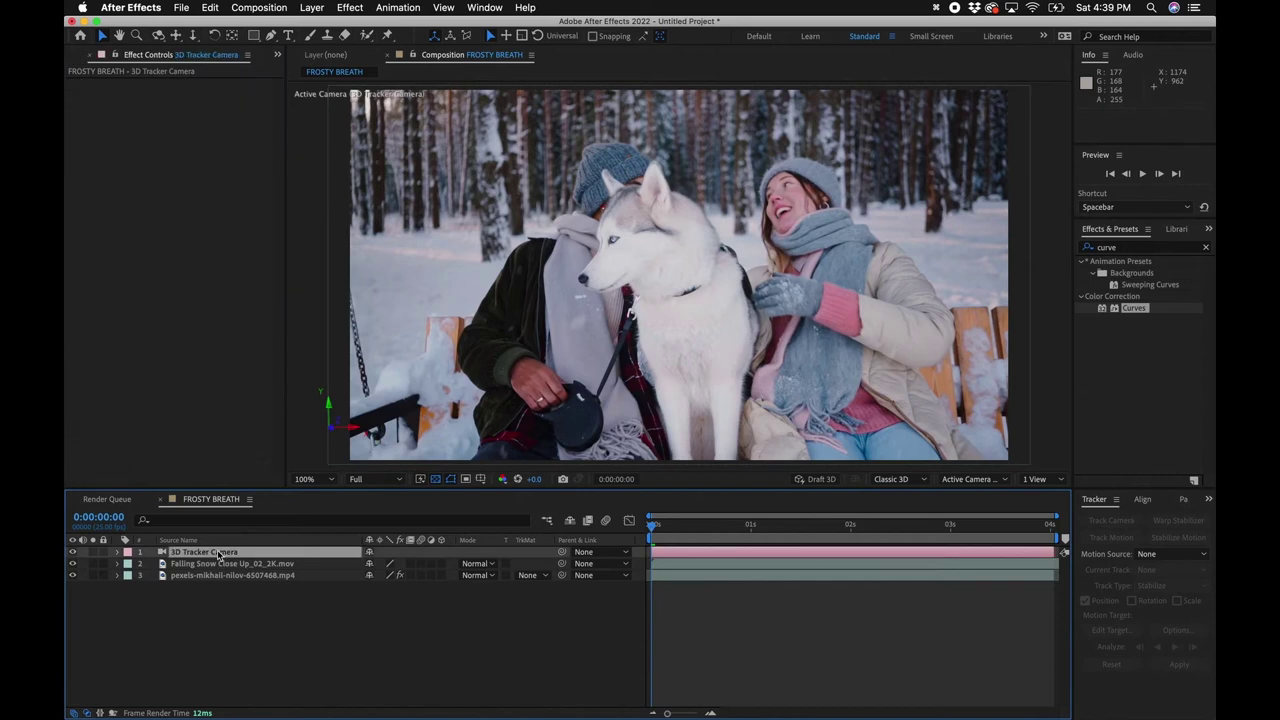
pyautogui.click(232, 576)
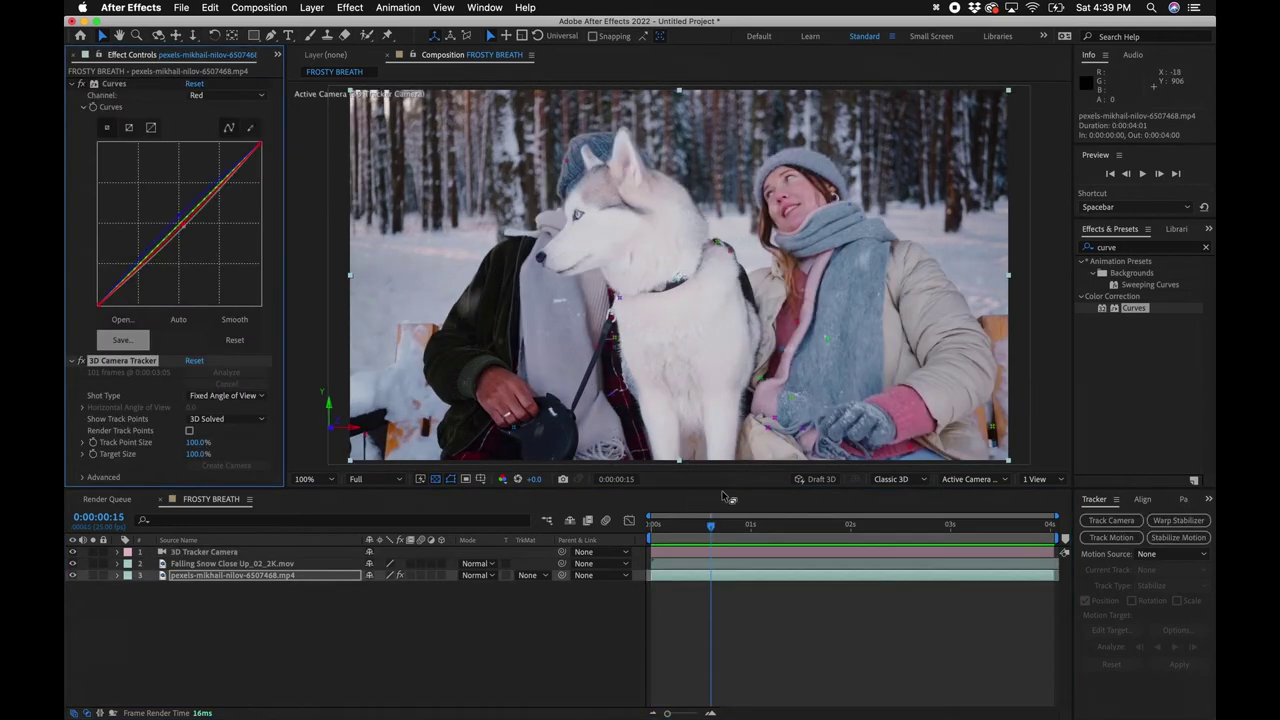
pyautogui.moveTo(712, 525); pyautogui.dragTo(785, 525)
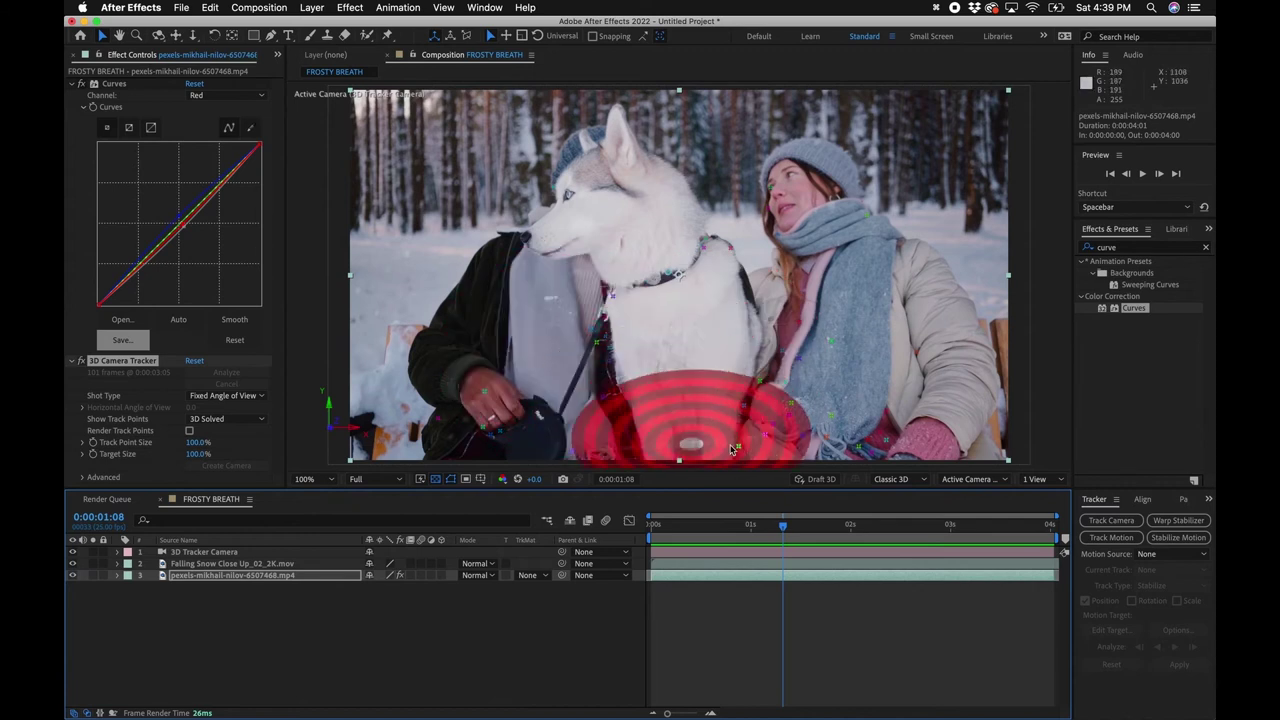
pyautogui.moveTo(783, 525); pyautogui.dragTo(557, 541)
pyautogui.click(236, 598)
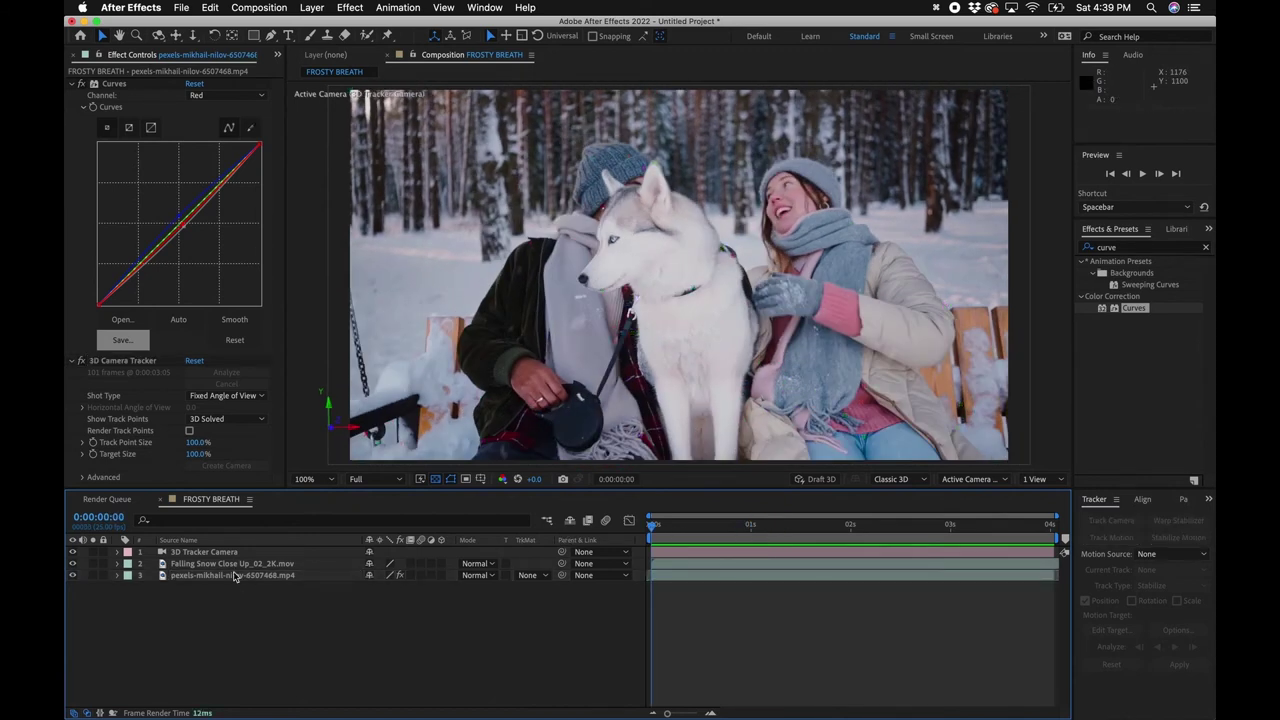
pyautogui.click(309, 10)
# Add a comp-size 1920×1080 solid named FROSTY BREATH via Layer > New > Solid.
pyautogui.moveTo(340, 25)
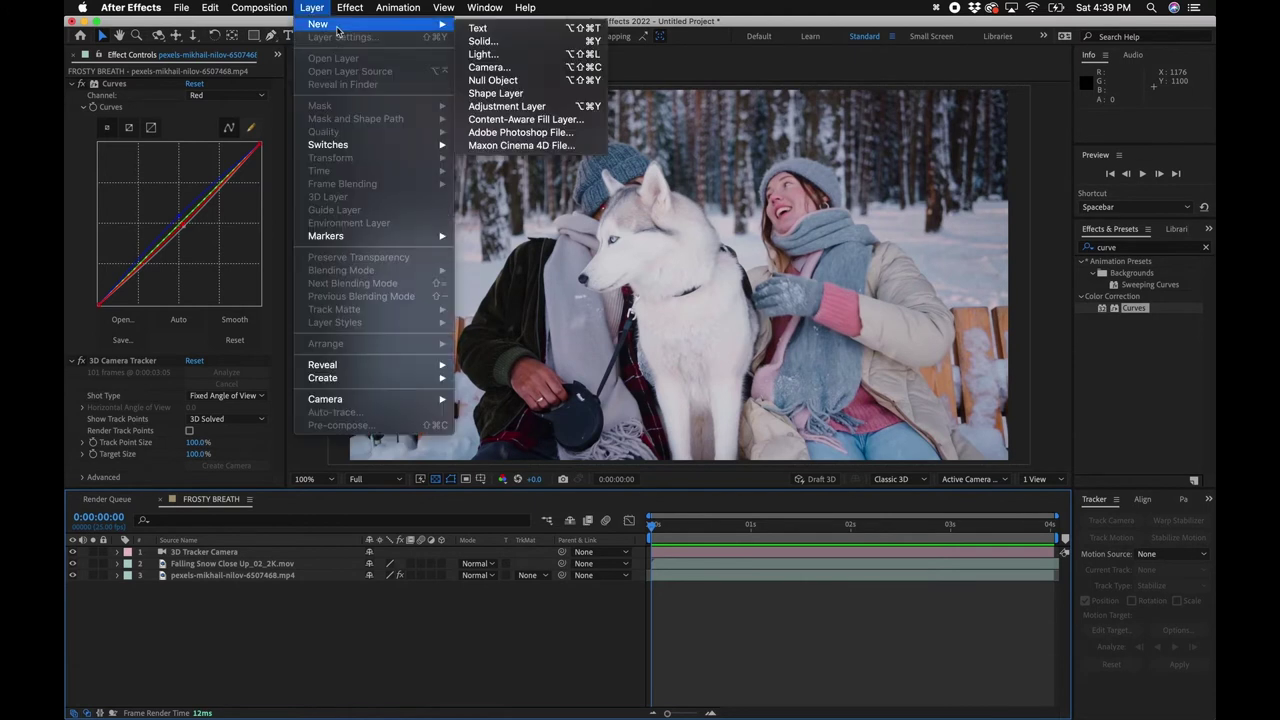
pyautogui.click(482, 41)
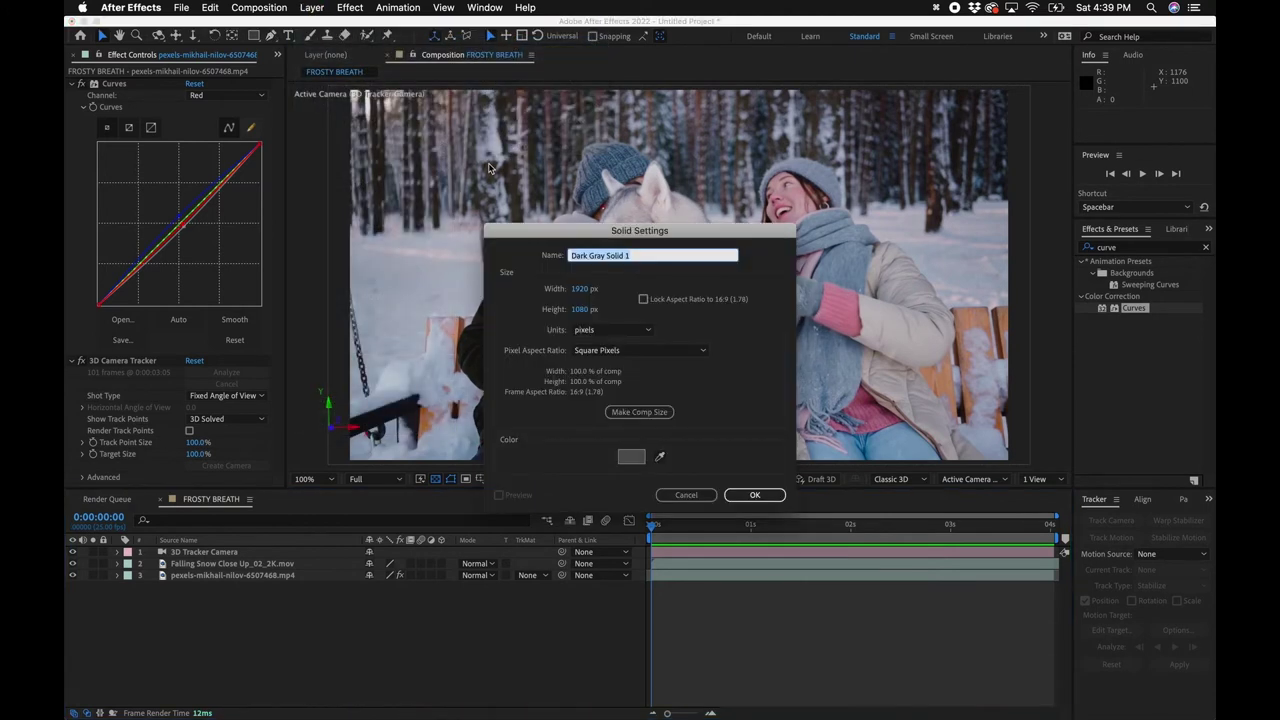
pyautogui.write('FROS')
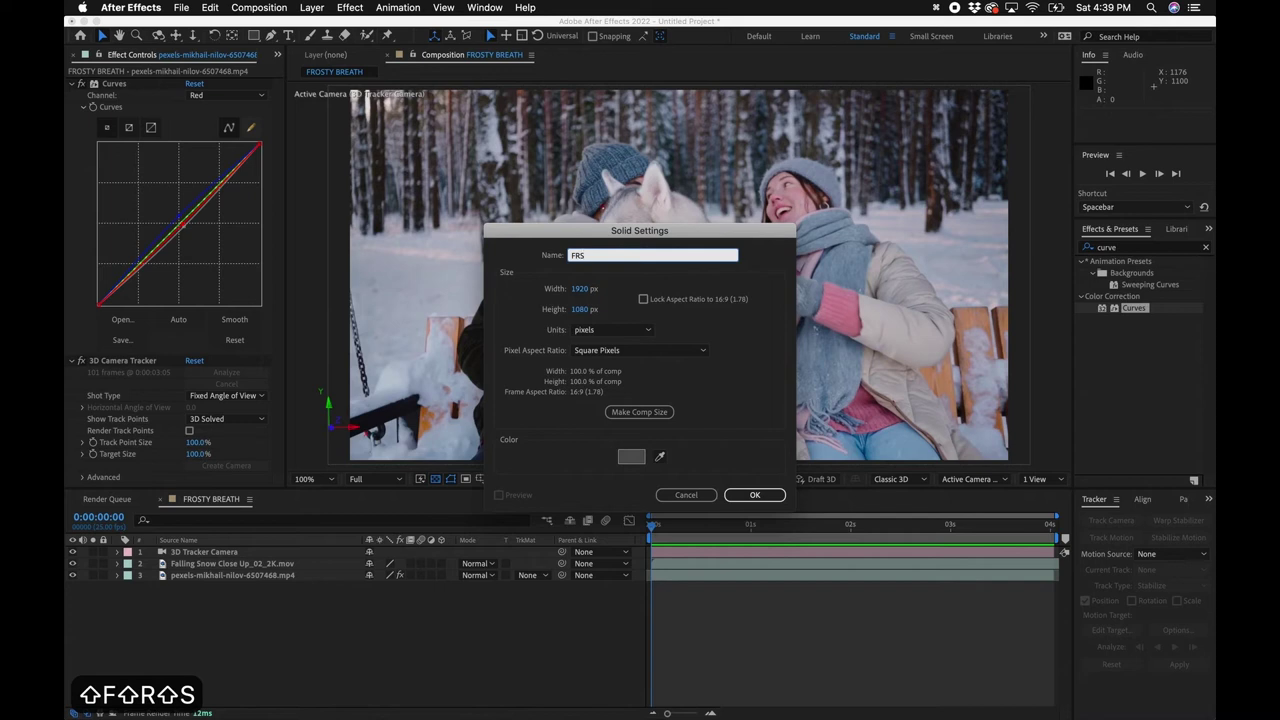
pyautogui.press('BackSpace')
pyautogui.write('OST')
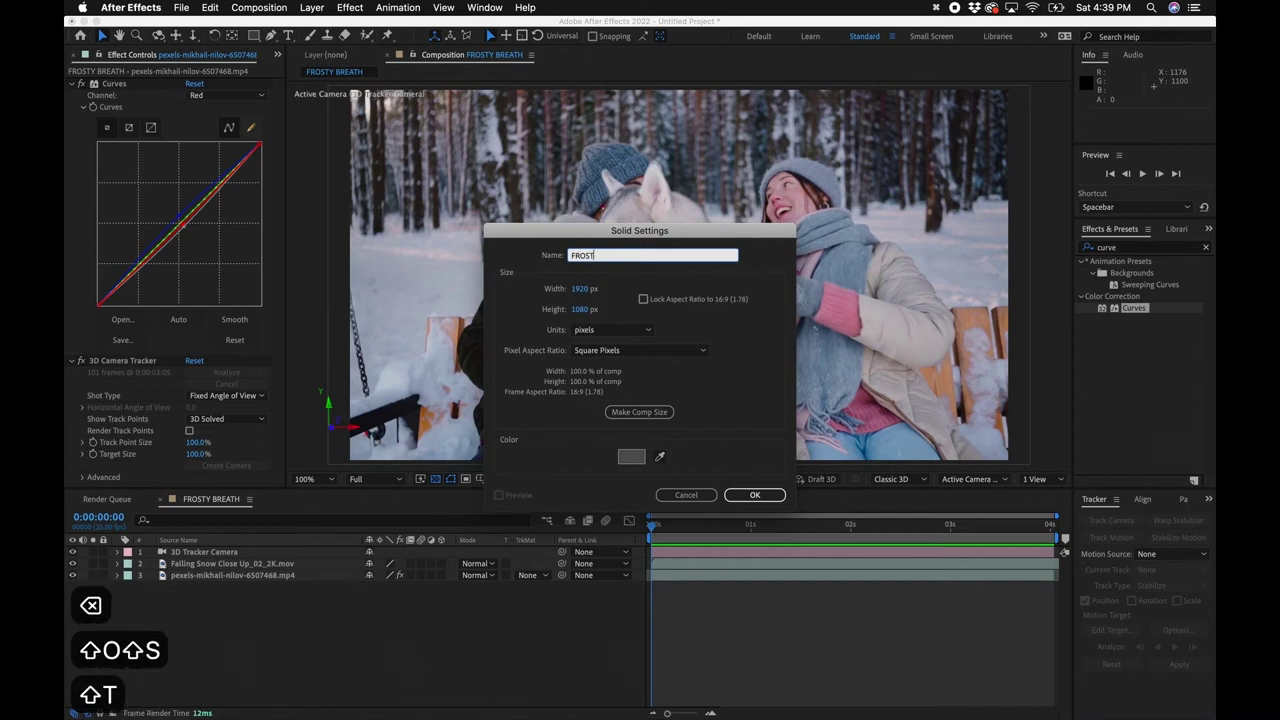
pyautogui.write('Y BREATH')
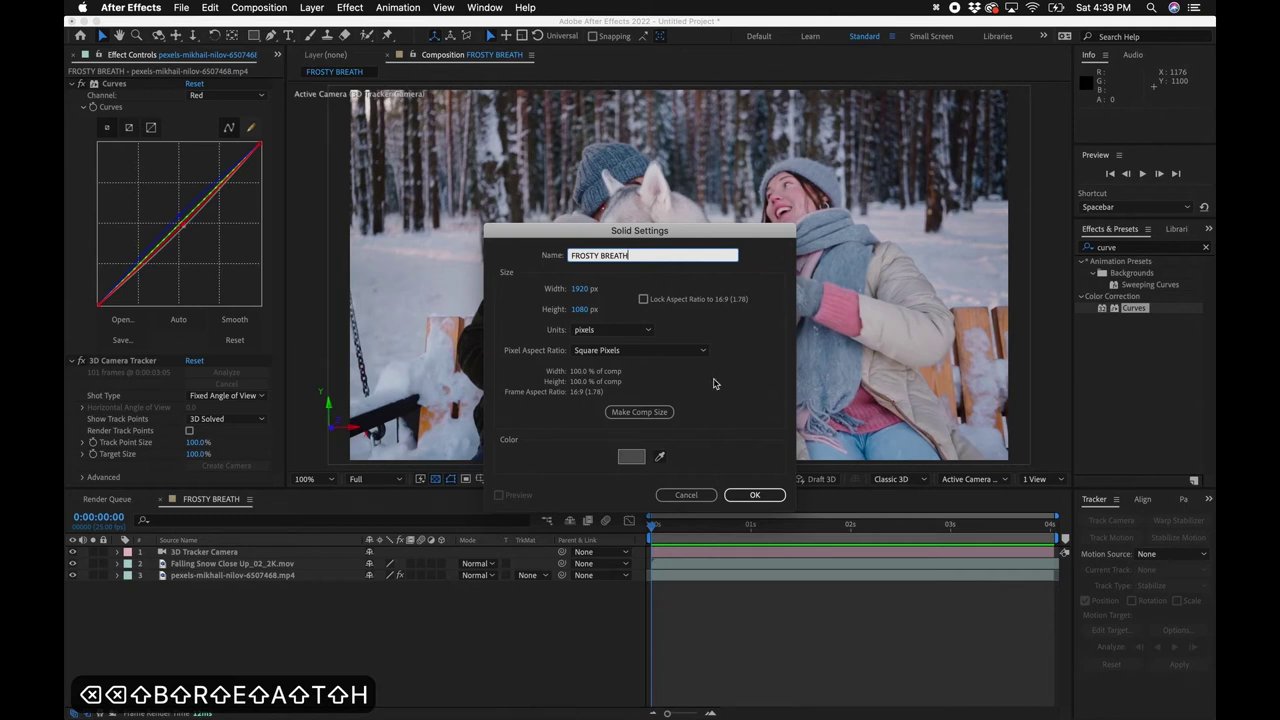
pyautogui.click(640, 413)
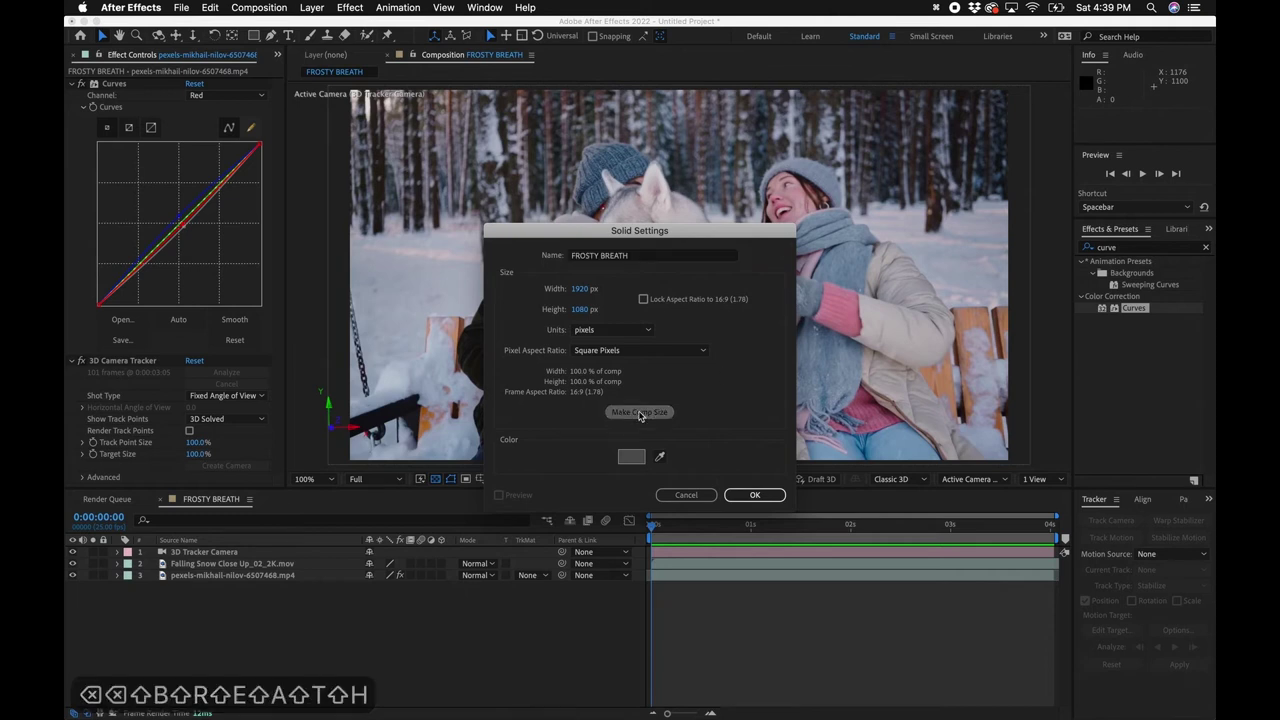
pyautogui.click(754, 495)
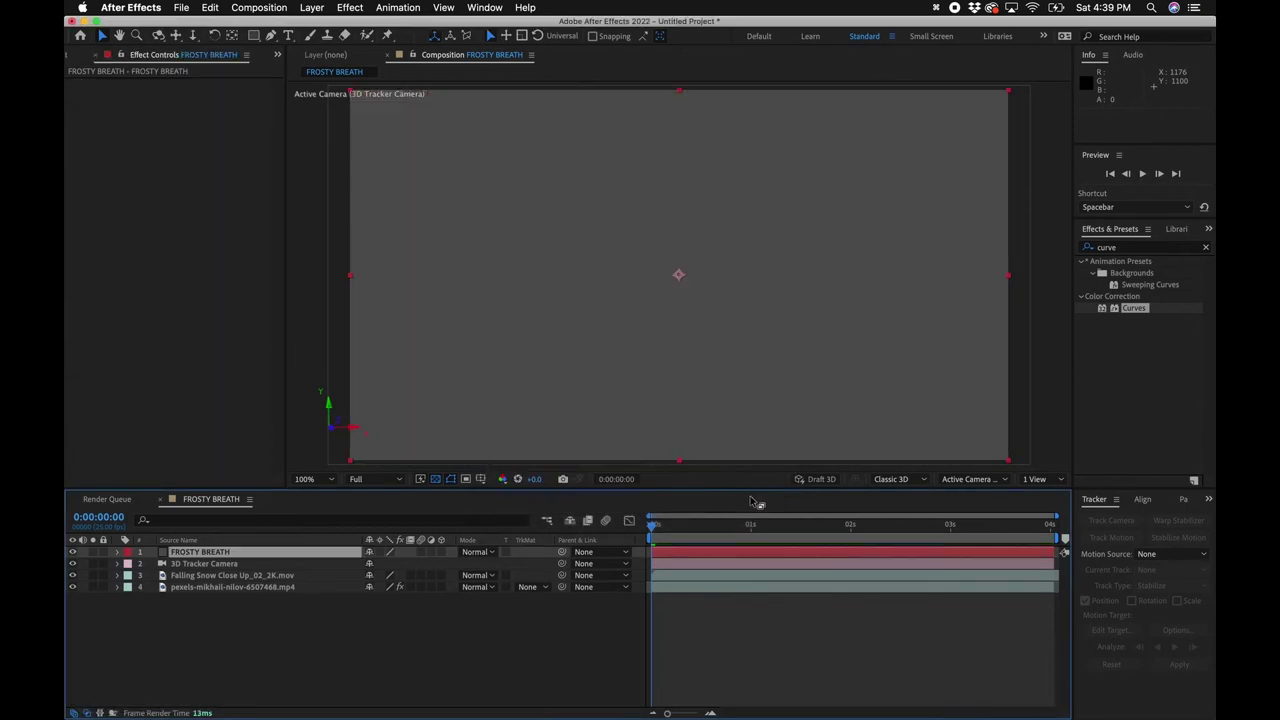
# Search effects for 'cc part' and apply CC Particle World to the FROSTY BREATH solid.
pyautogui.click(1206, 248)
pyautogui.click(1175, 249)
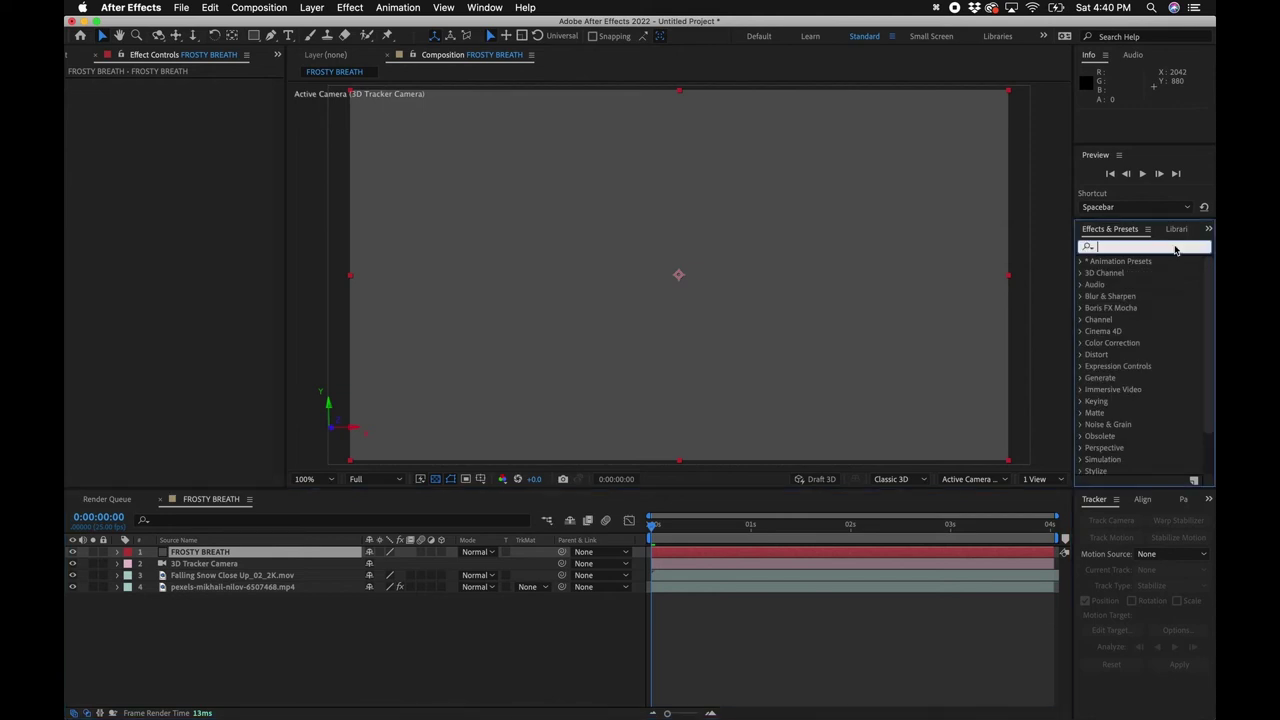
pyautogui.write('cc part')
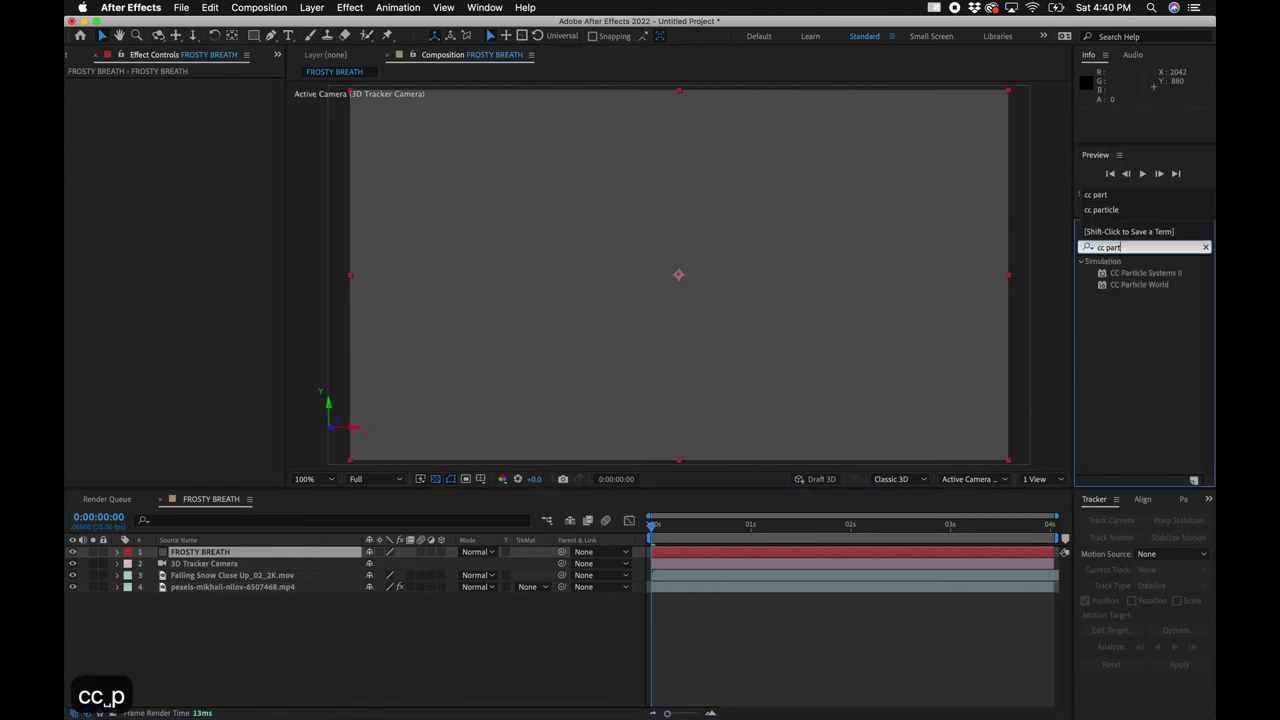
pyautogui.moveTo(1160, 284); pyautogui.dragTo(765, 344)
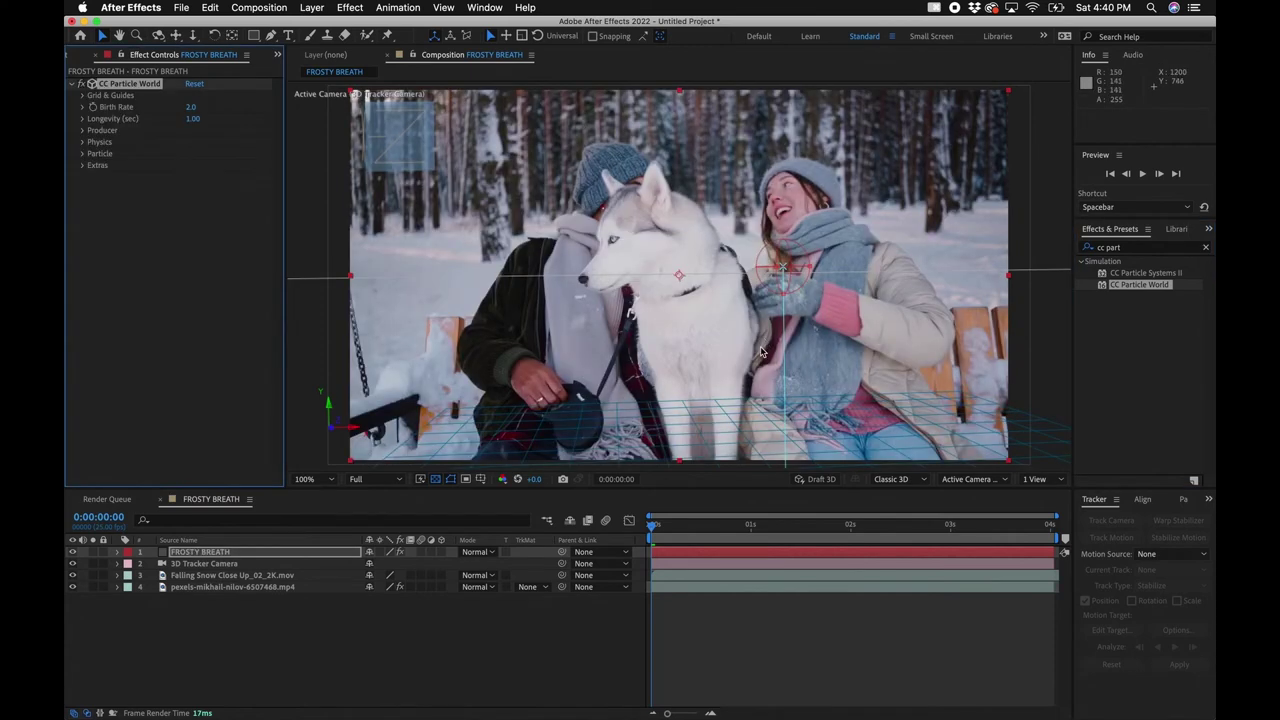
# Preview the default particle spray around two seconds in, ending with FROSTY BREATH reselected.
pyautogui.moveTo(708, 528); pyautogui.dragTo(903, 480)
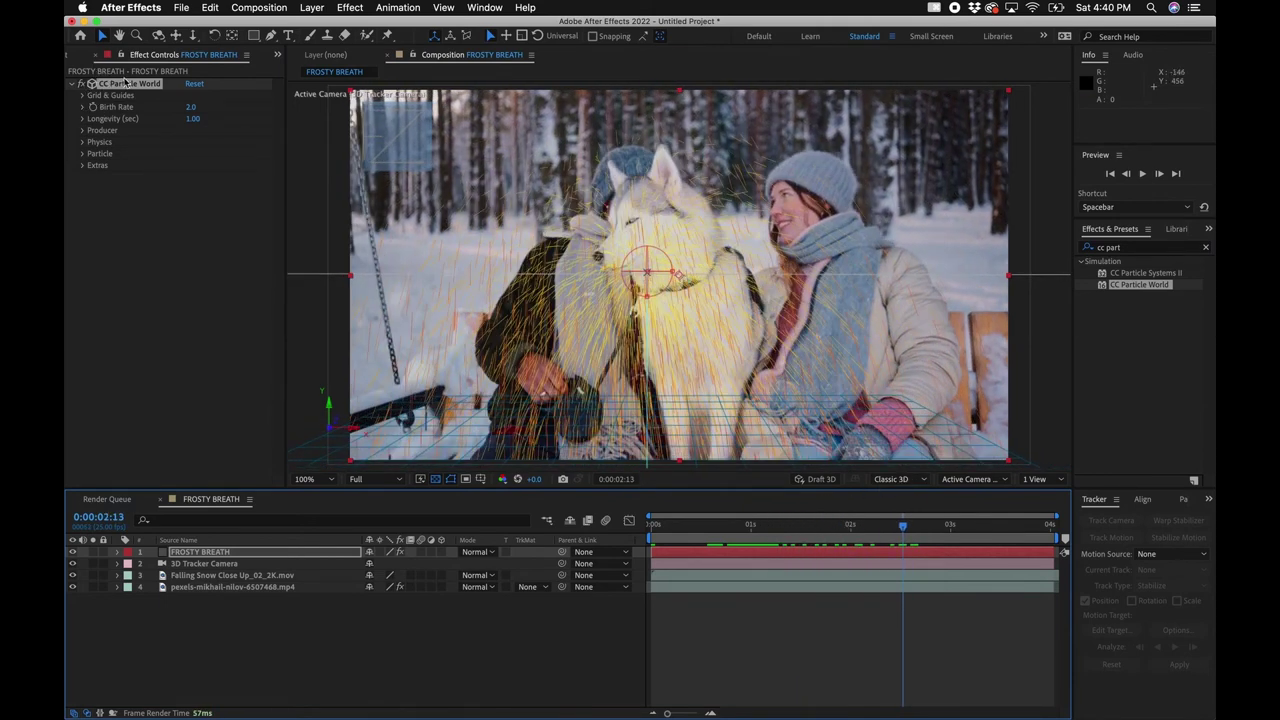
pyautogui.click(208, 564)
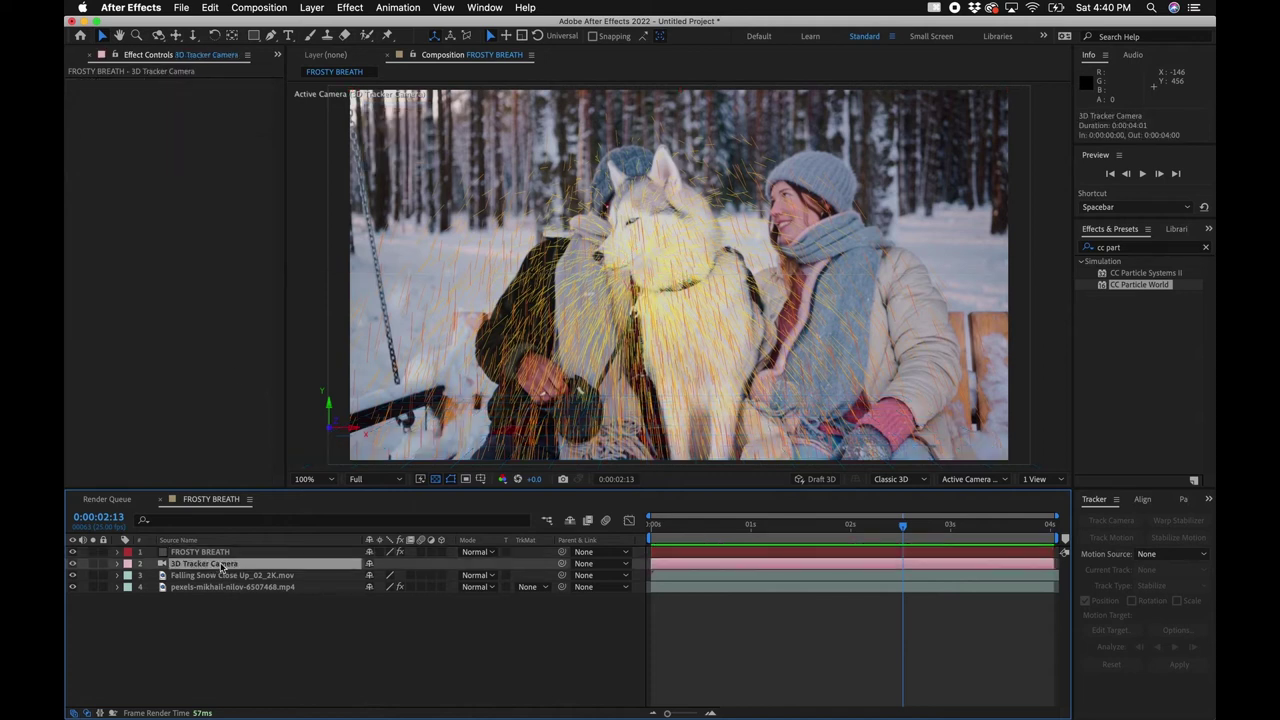
pyautogui.click(228, 587)
pyautogui.click(218, 552)
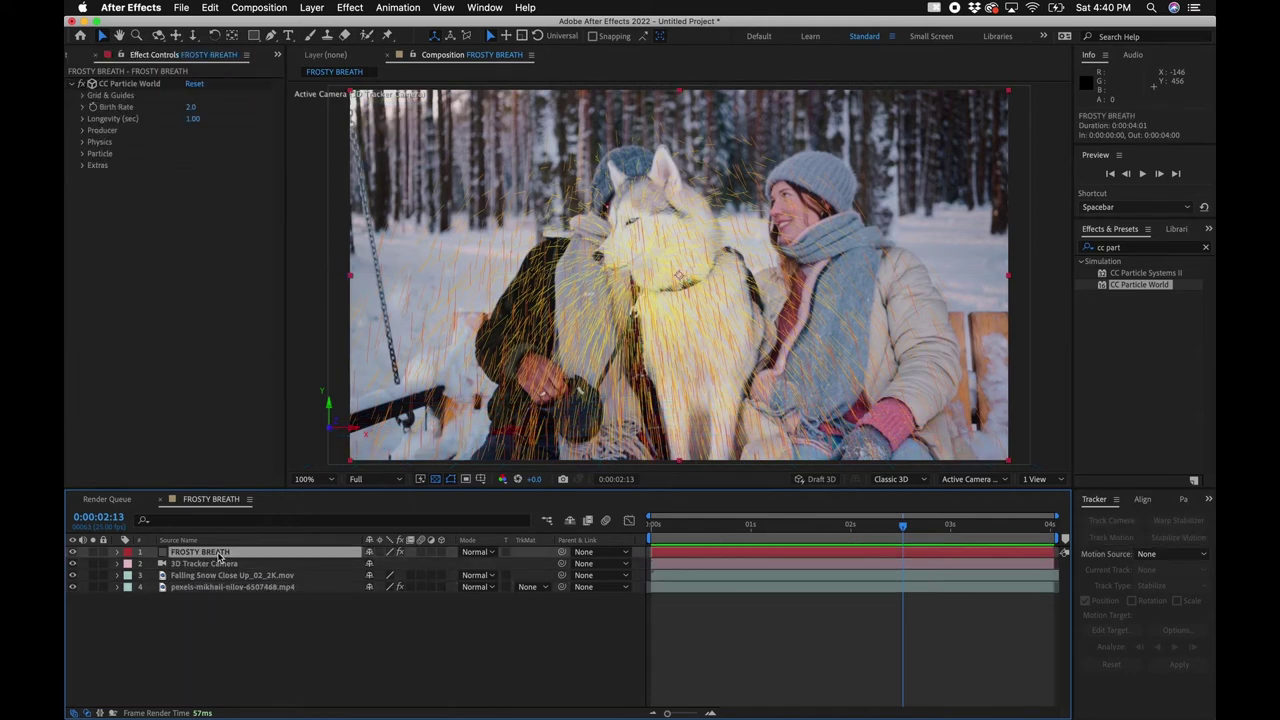
pyautogui.moveTo(782, 527); pyautogui.dragTo(910, 527)
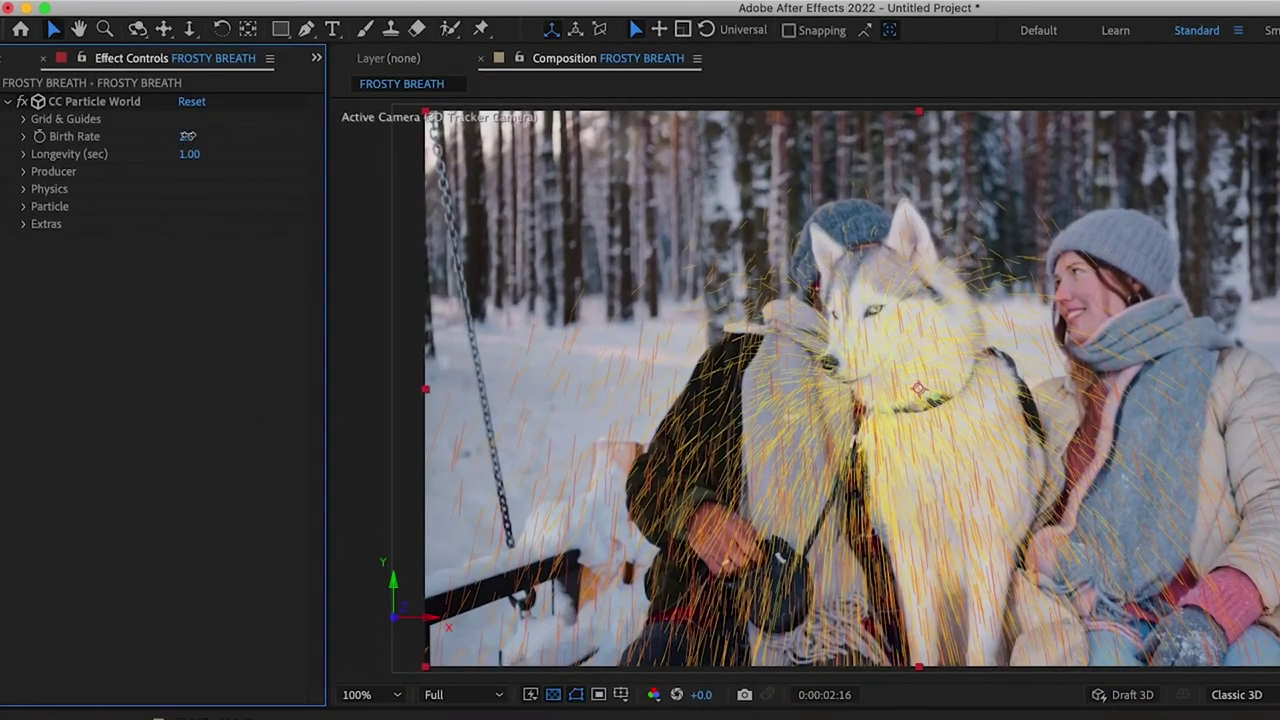
# Set the CC Particle World Birth Rate to 0.3.
pyautogui.click(191, 107)
pyautogui.press('BackSpace')
pyautogui.write('.3')
pyautogui.press('Return')
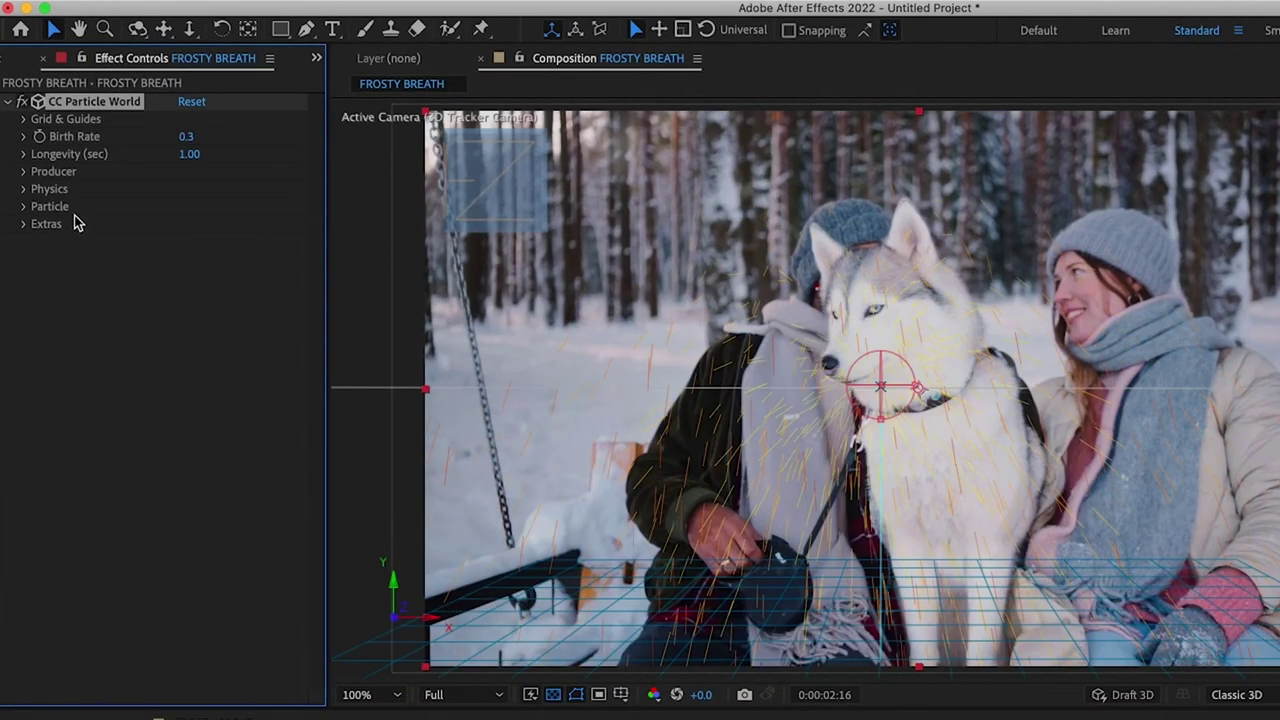
# Set the producer Radius X and Y to 0.050 and Radius Z to 0.000.
pyautogui.click(24, 171)
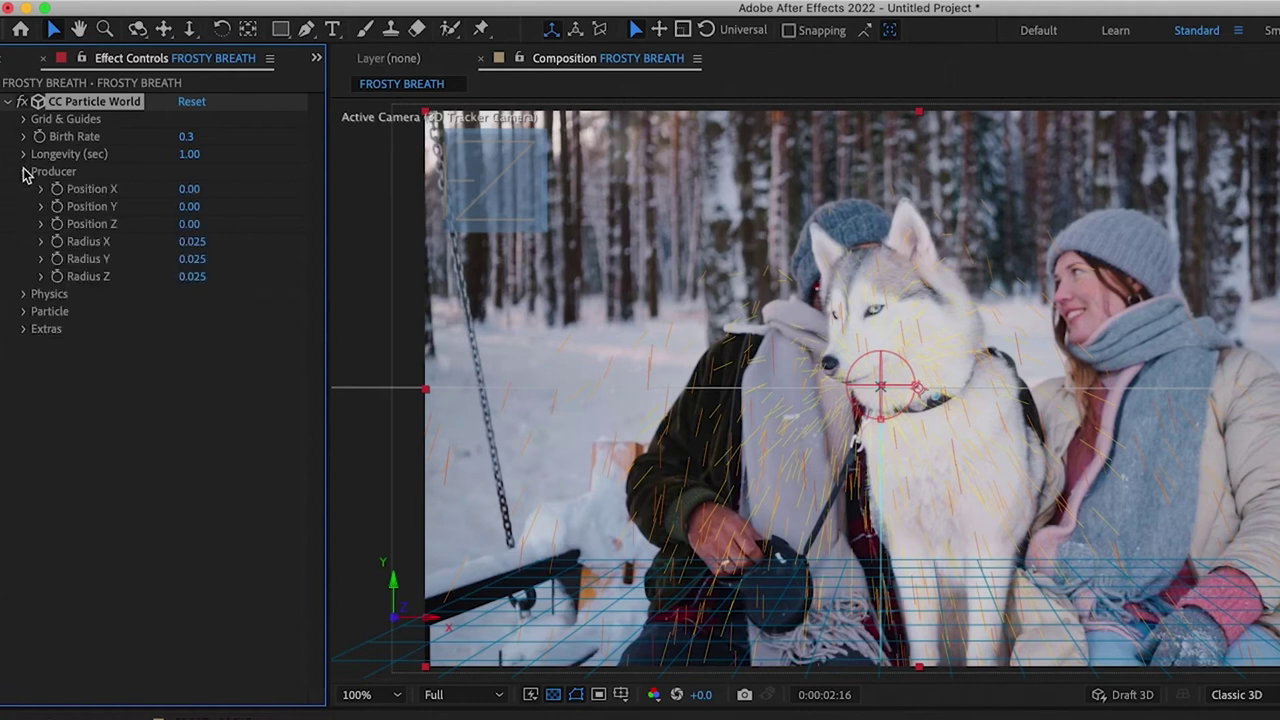
pyautogui.click(192, 241)
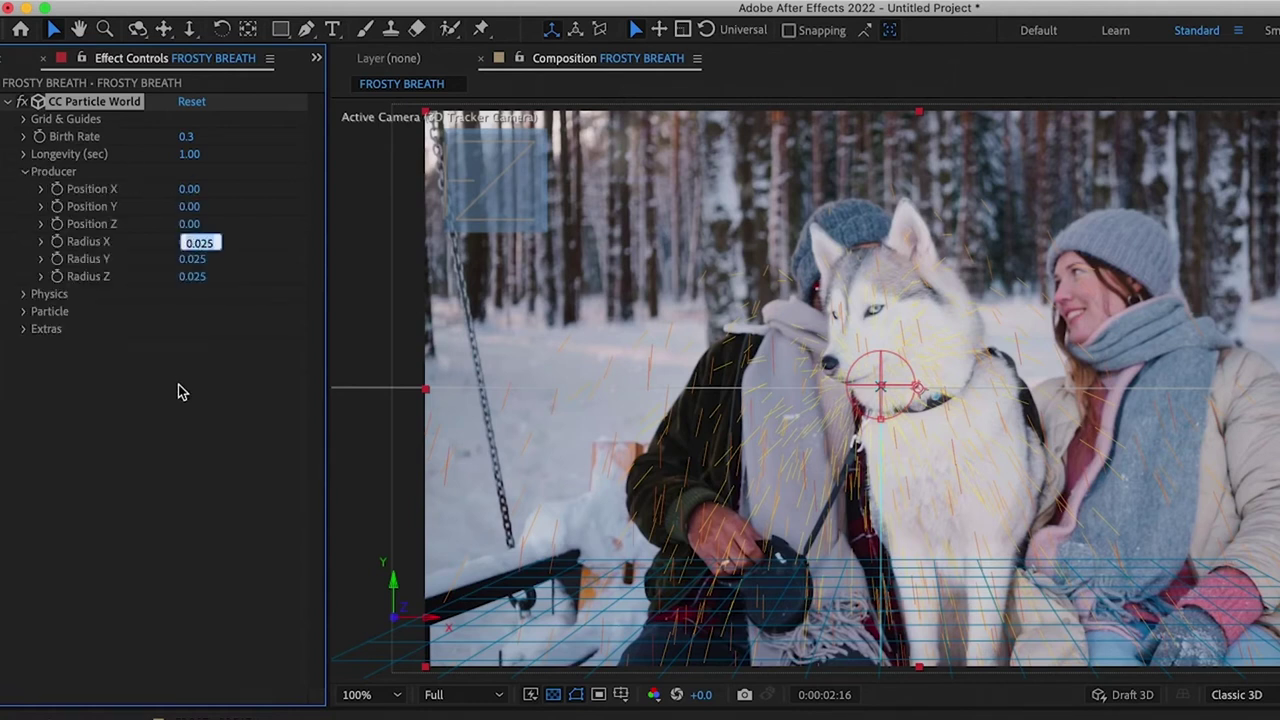
pyautogui.write('.0')
pyautogui.click(192, 259)
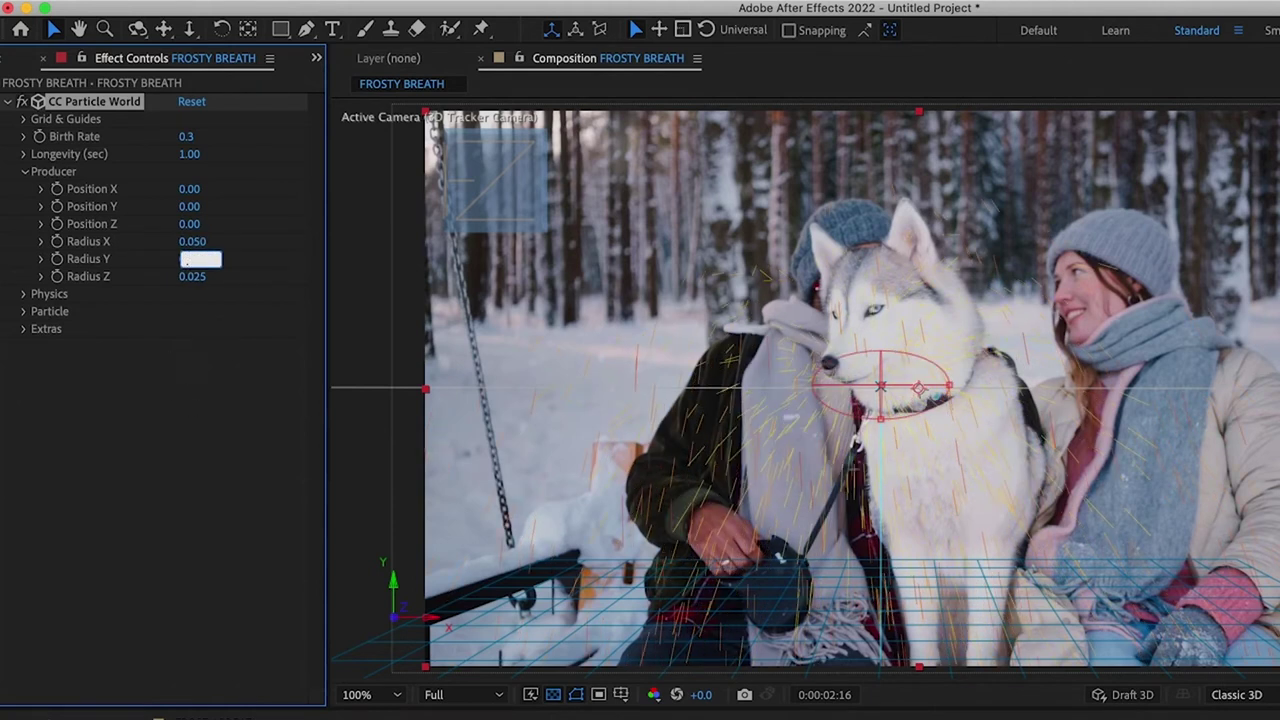
pyautogui.press('Tab')
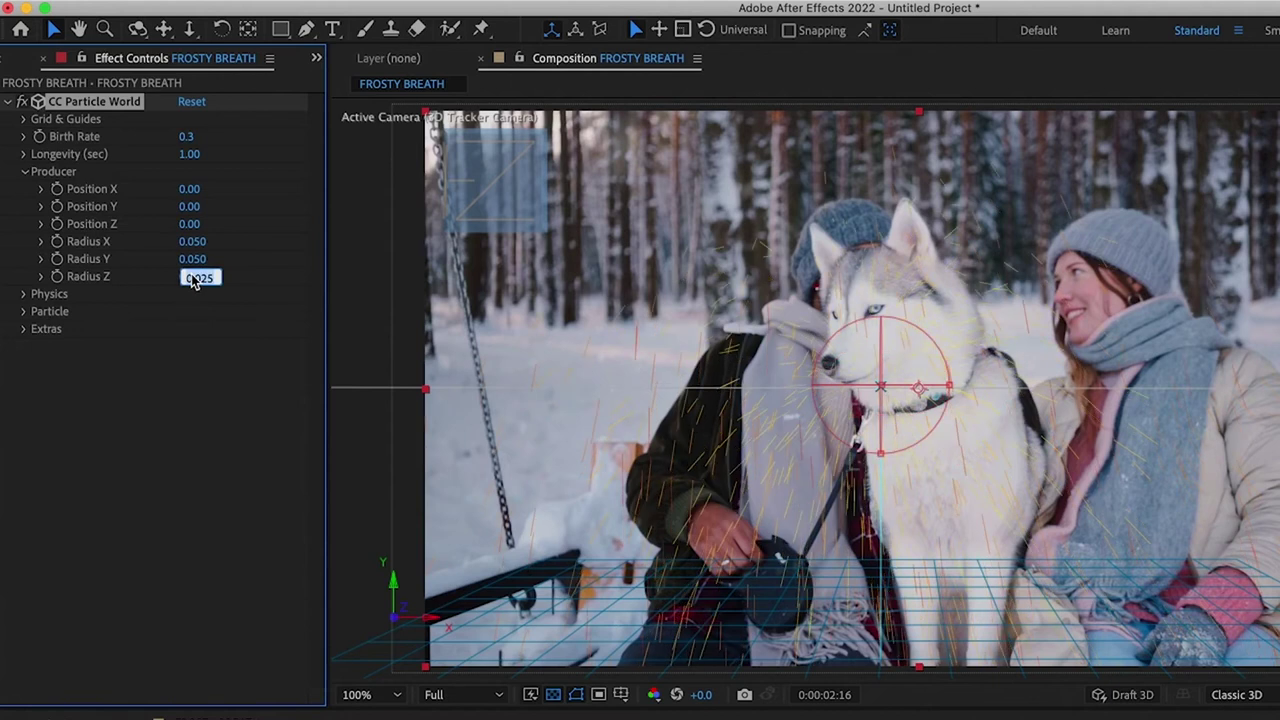
pyautogui.write('0')
pyautogui.press('Return')
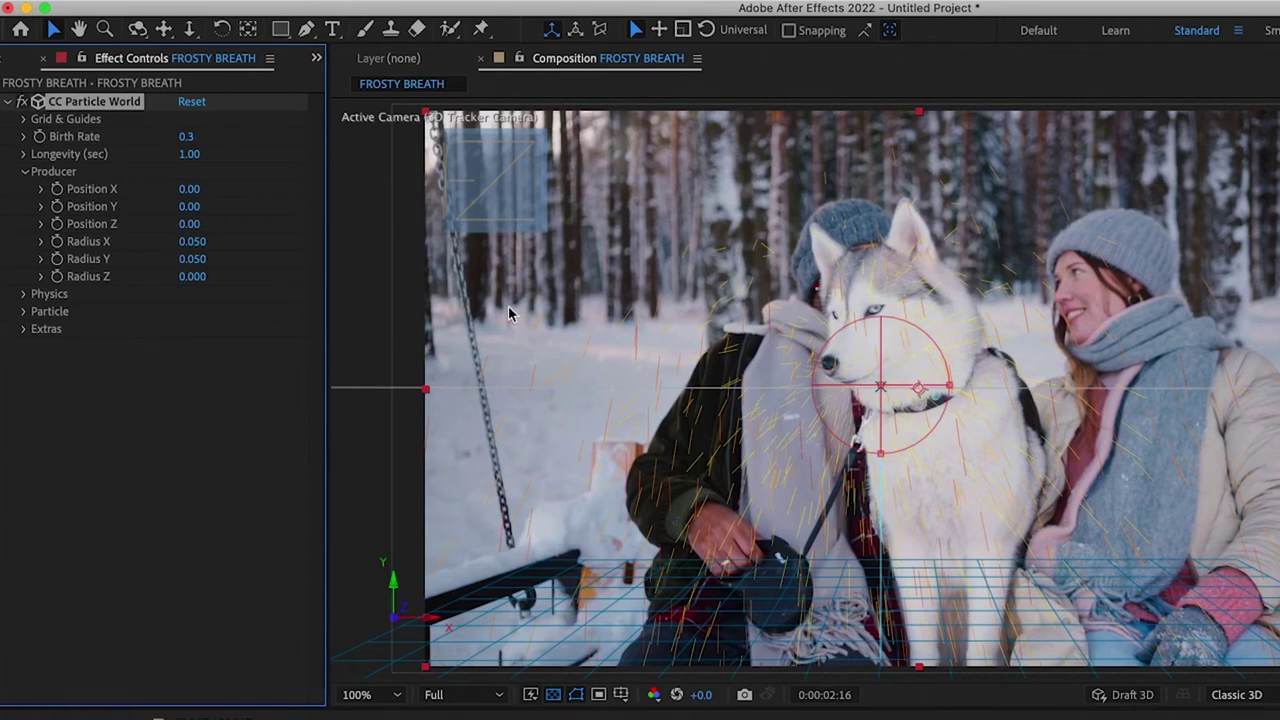
# Switch the particle physics animation to Direction Axis with a Velocity of -0.50.
pyautogui.click(25, 295)
pyautogui.click(234, 311)
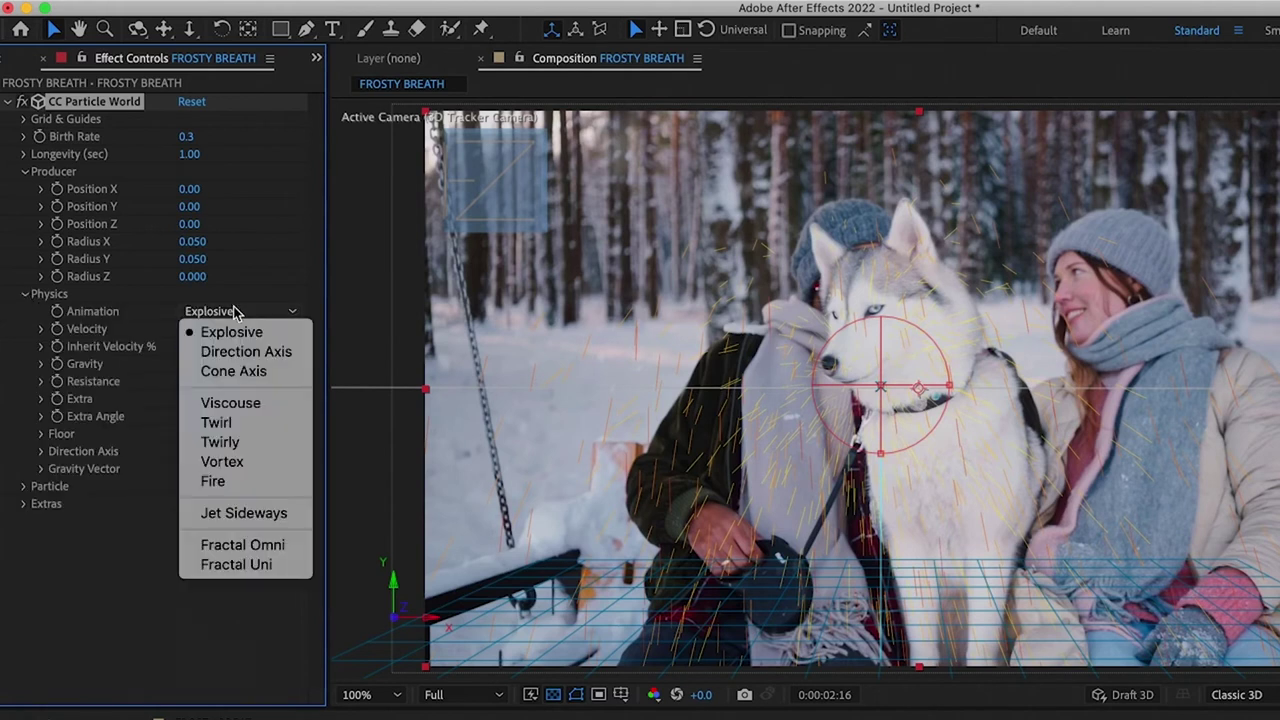
pyautogui.click(258, 355)
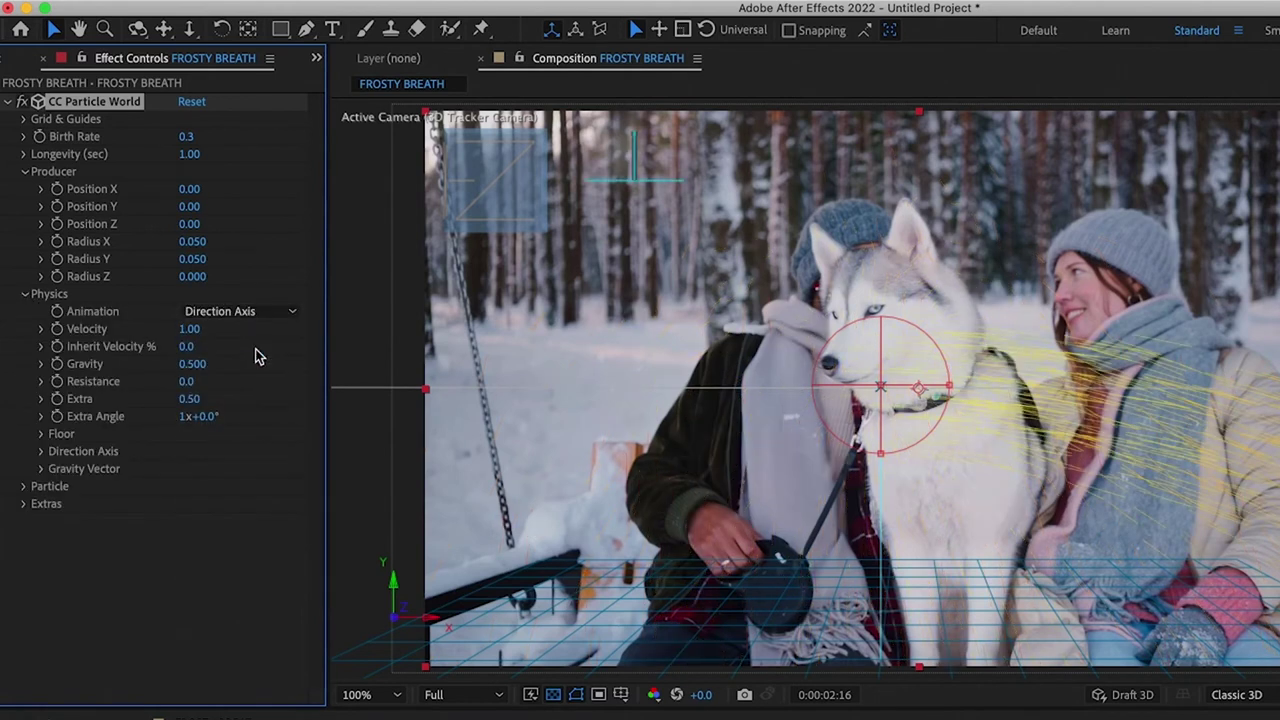
pyautogui.click(192, 330)
pyautogui.write('-.5')
pyautogui.press('Return')
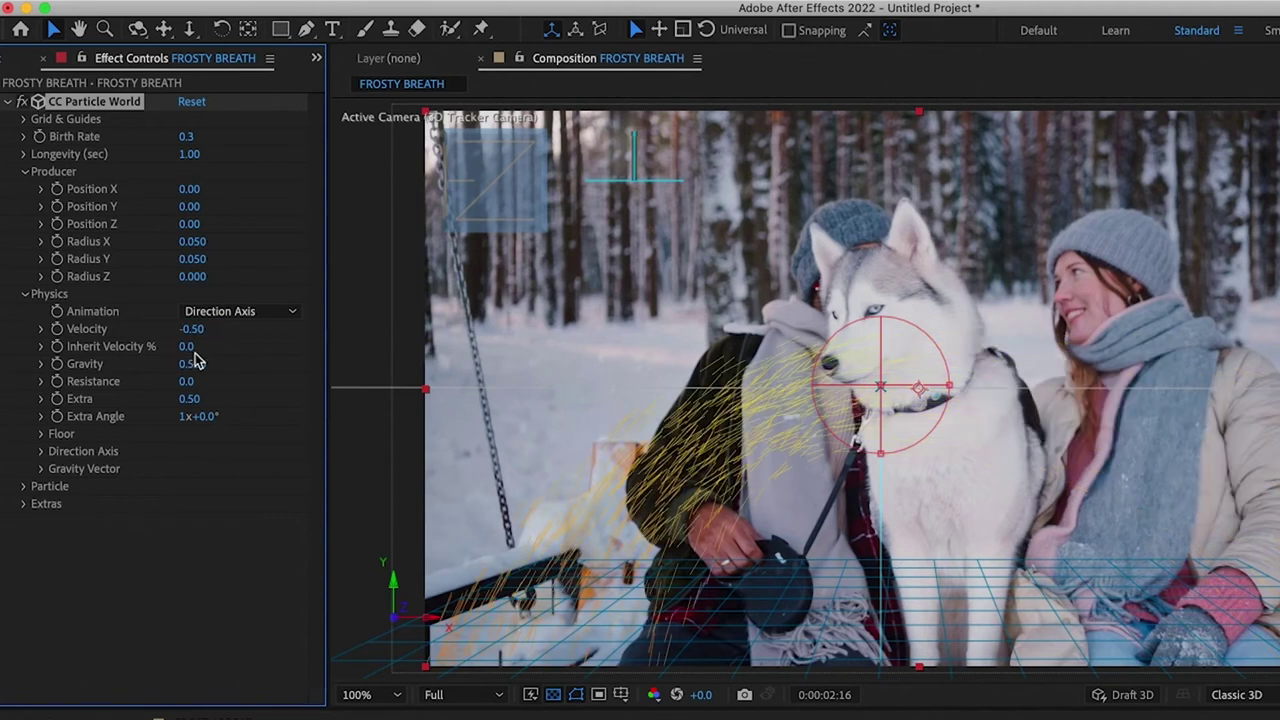
# Set Gravity to -0.400 and Resistance to 3.0 so the particles rise.
pyautogui.click(195, 366)
pyautogui.write('-.4')
pyautogui.press('Return')
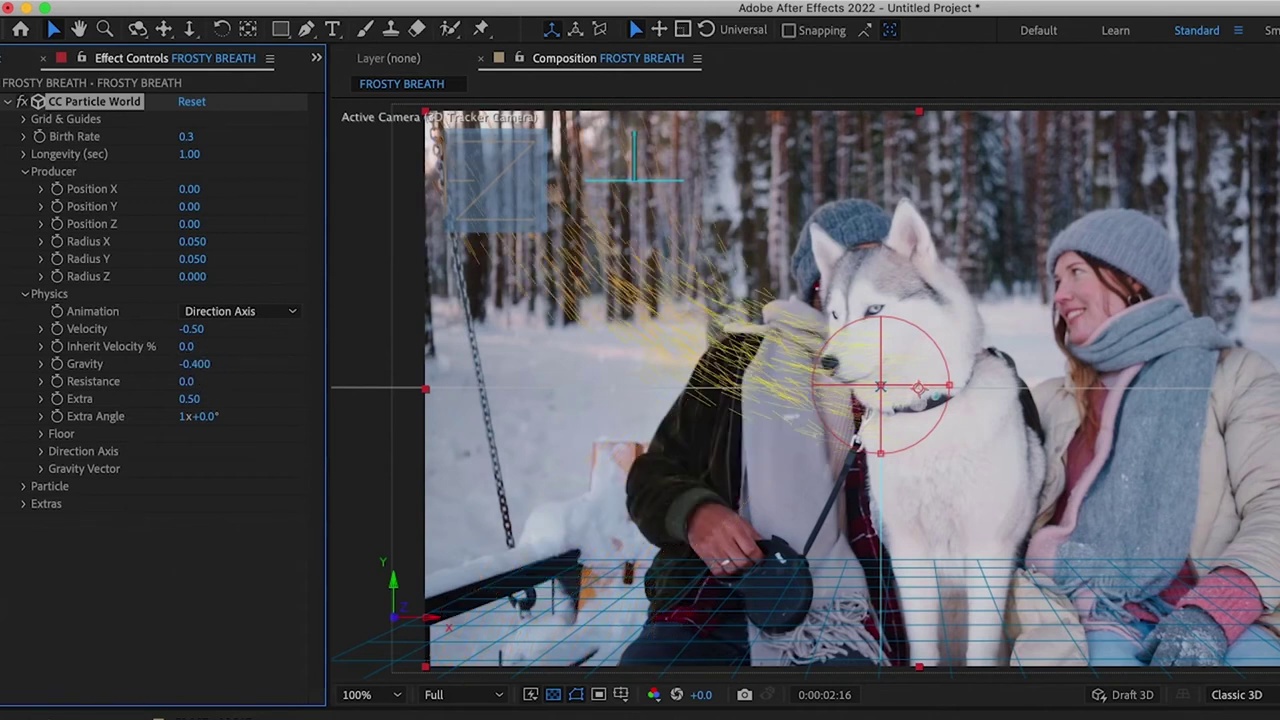
pyautogui.click(186, 382)
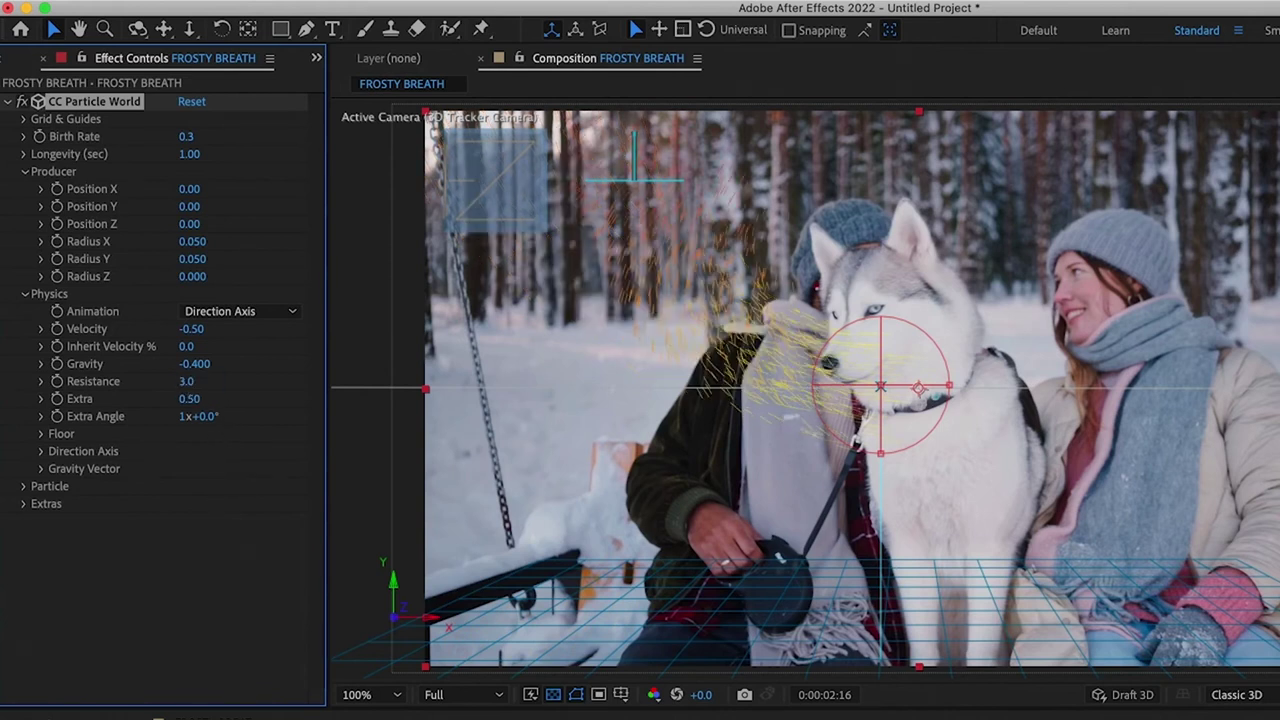
pyautogui.press('Return')
pyautogui.click(23, 486)
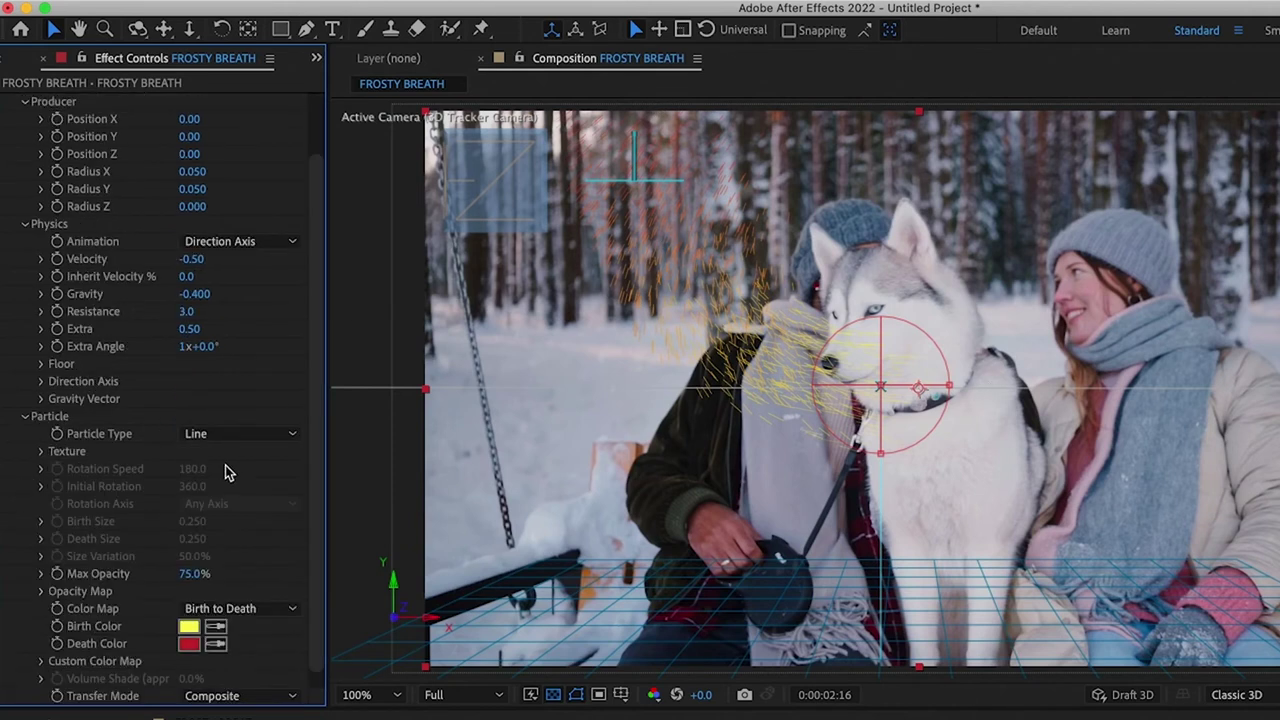
# Make the particles Faded Spheres with a Birth Size of 2.000.
pyautogui.click(228, 434)
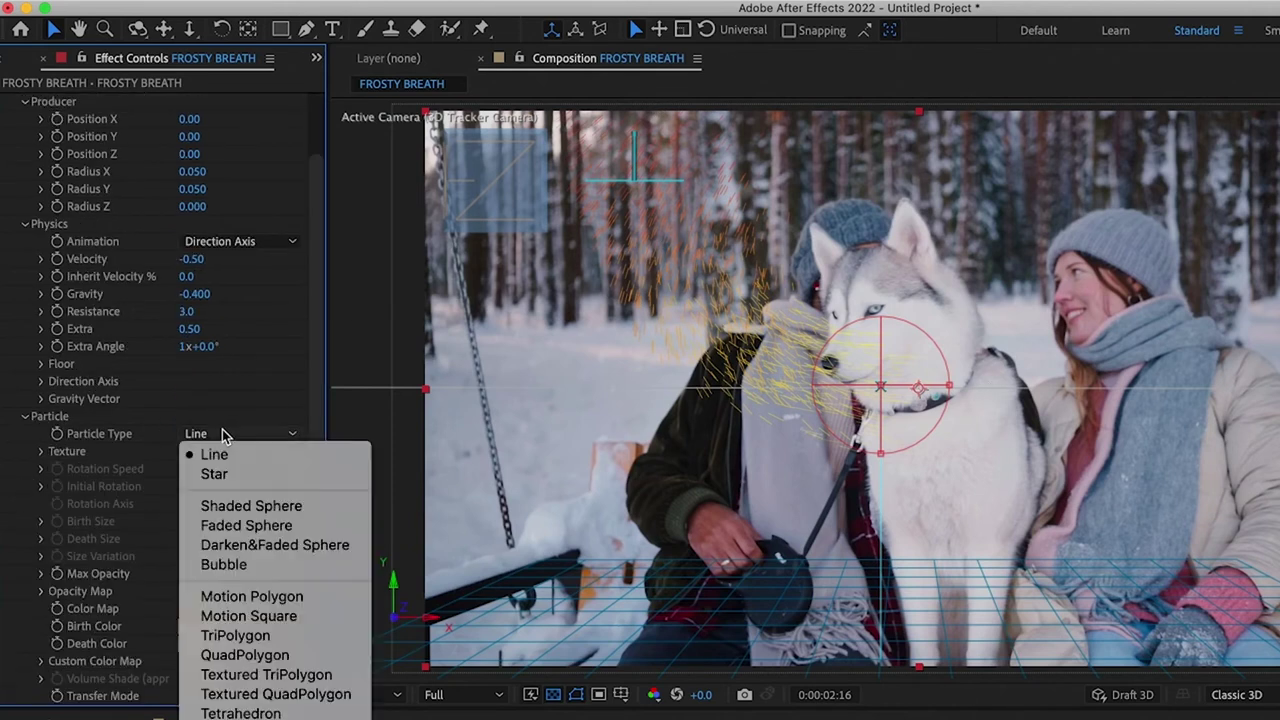
pyautogui.click(259, 527)
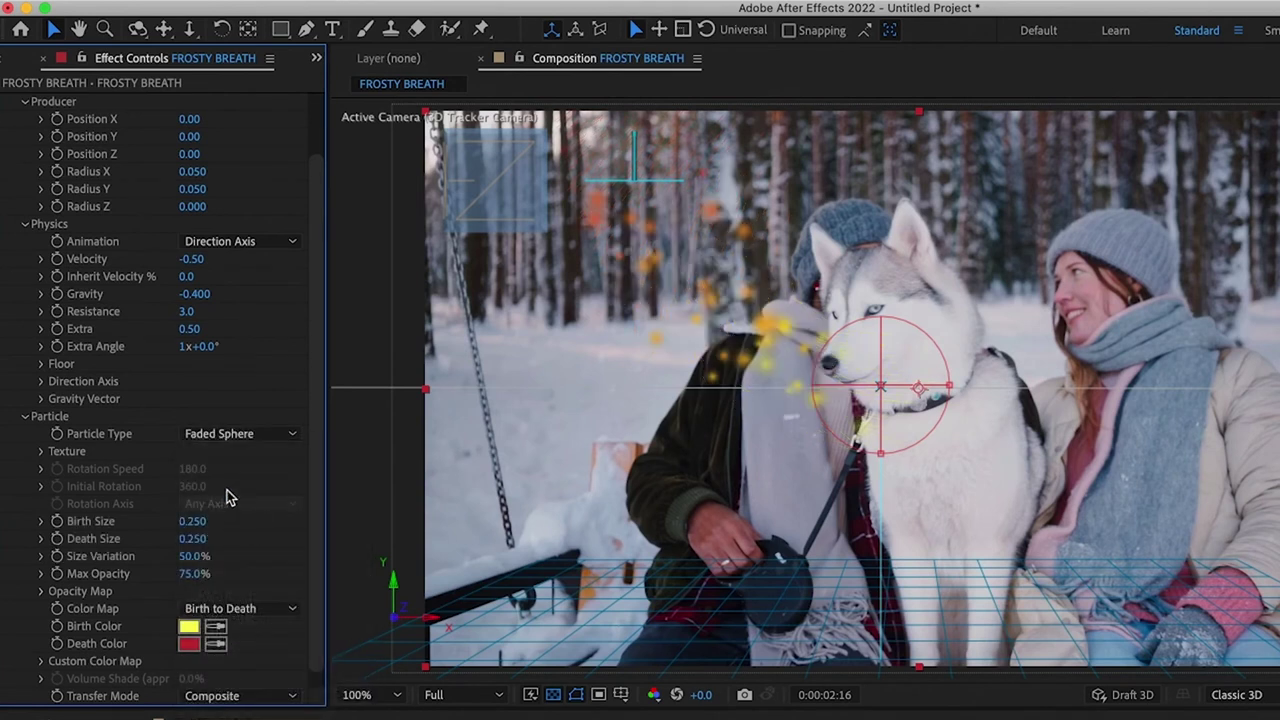
pyautogui.click(197, 521)
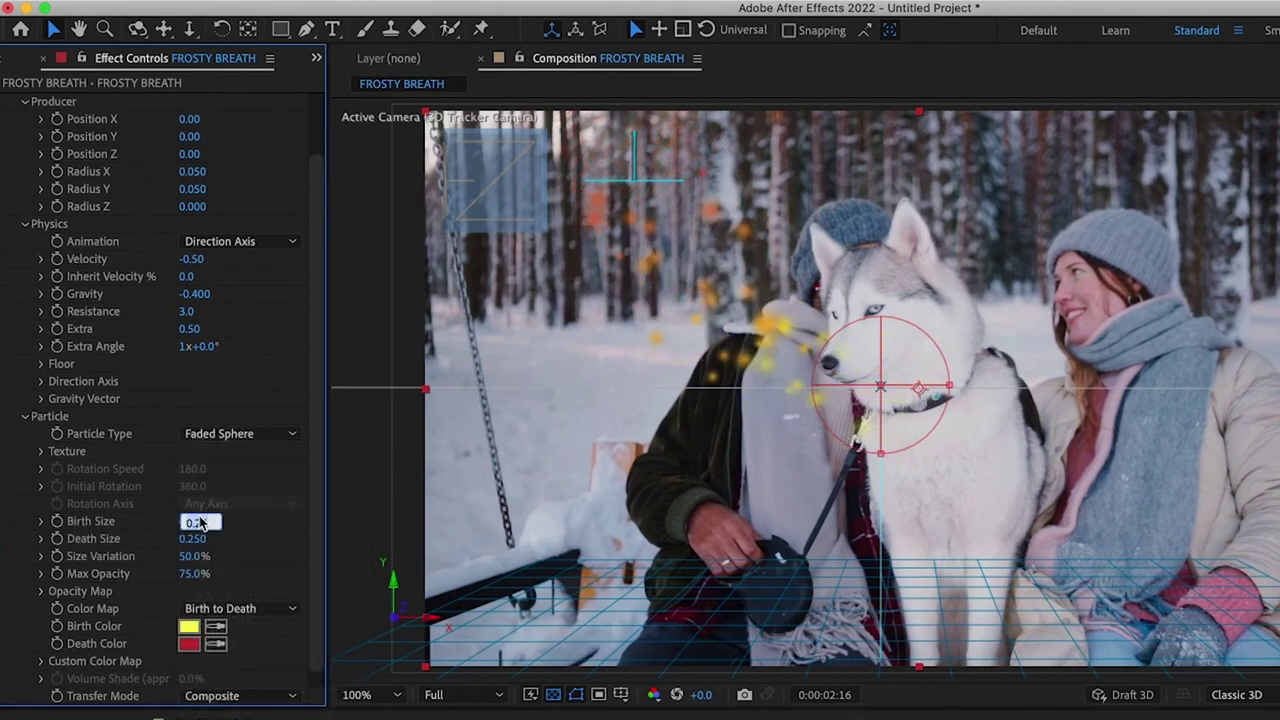
pyautogui.write('2')
pyautogui.press('Return')
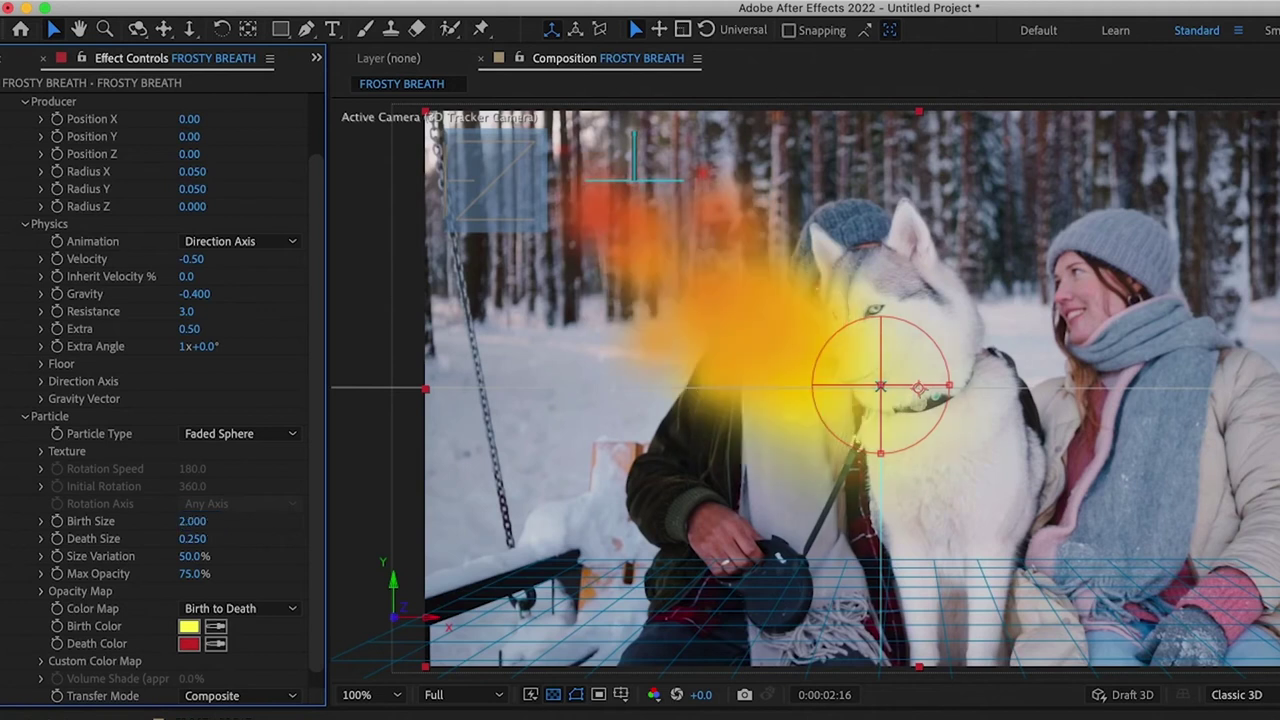
# Set the particle Death Size to 2.000 and Size Variation to 0%.
pyautogui.click(197, 538)
pyautogui.write('2')
pyautogui.press('Return')
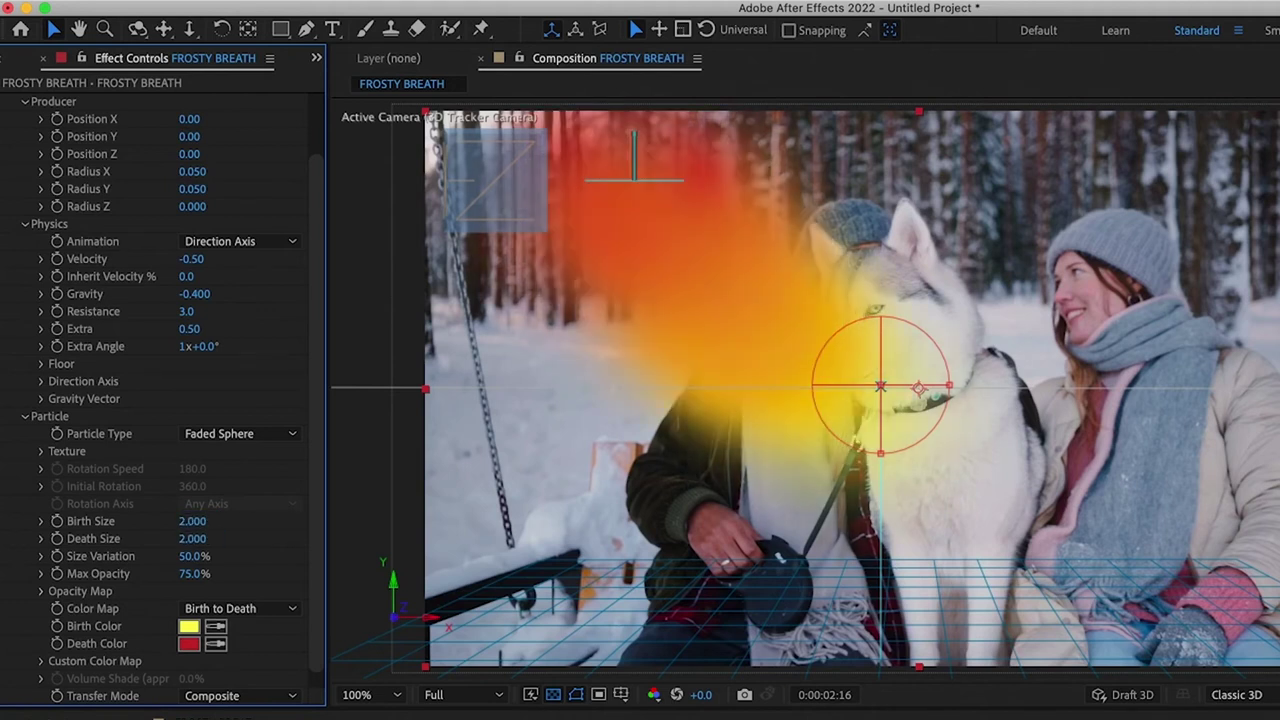
pyautogui.click(195, 556)
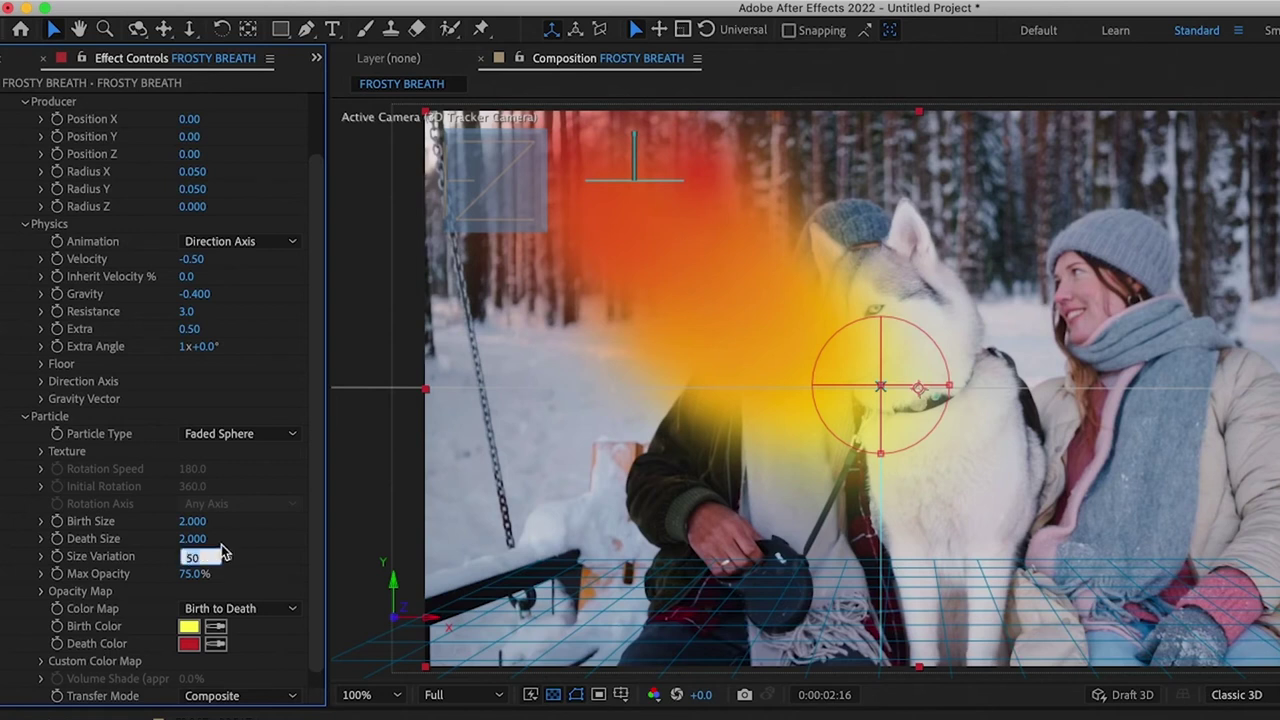
pyautogui.write('0')
pyautogui.press('Return')
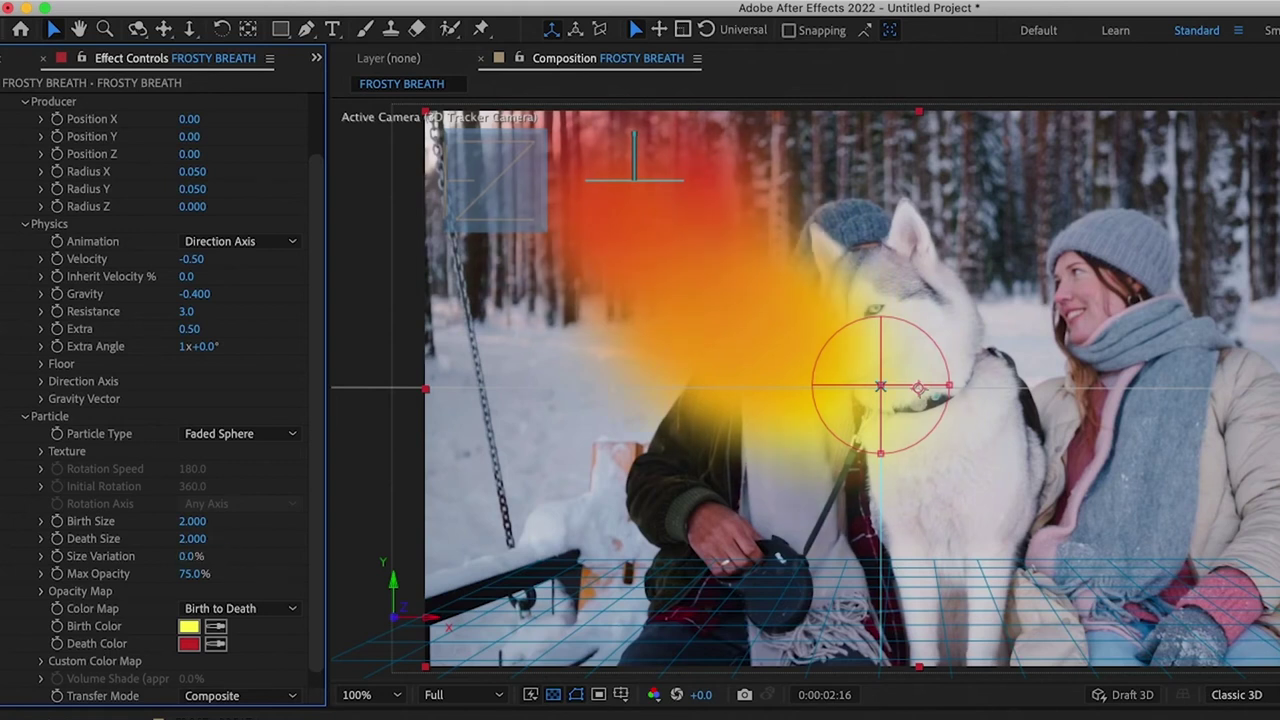
pyautogui.click(188, 628)
# Set the Birth Color to pale blue-white EEF9FF and copy its hex code.
pyautogui.moveTo(757, 357); pyautogui.dragTo(748, 342)
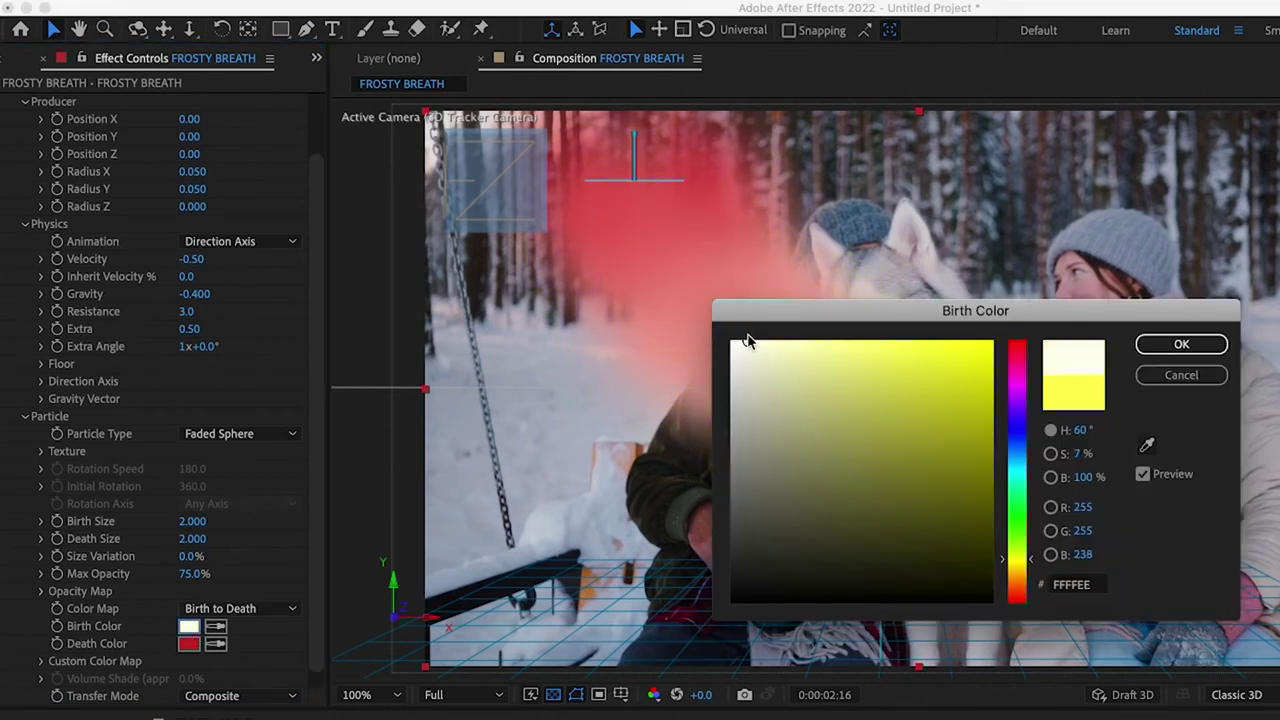
pyautogui.click(1018, 458)
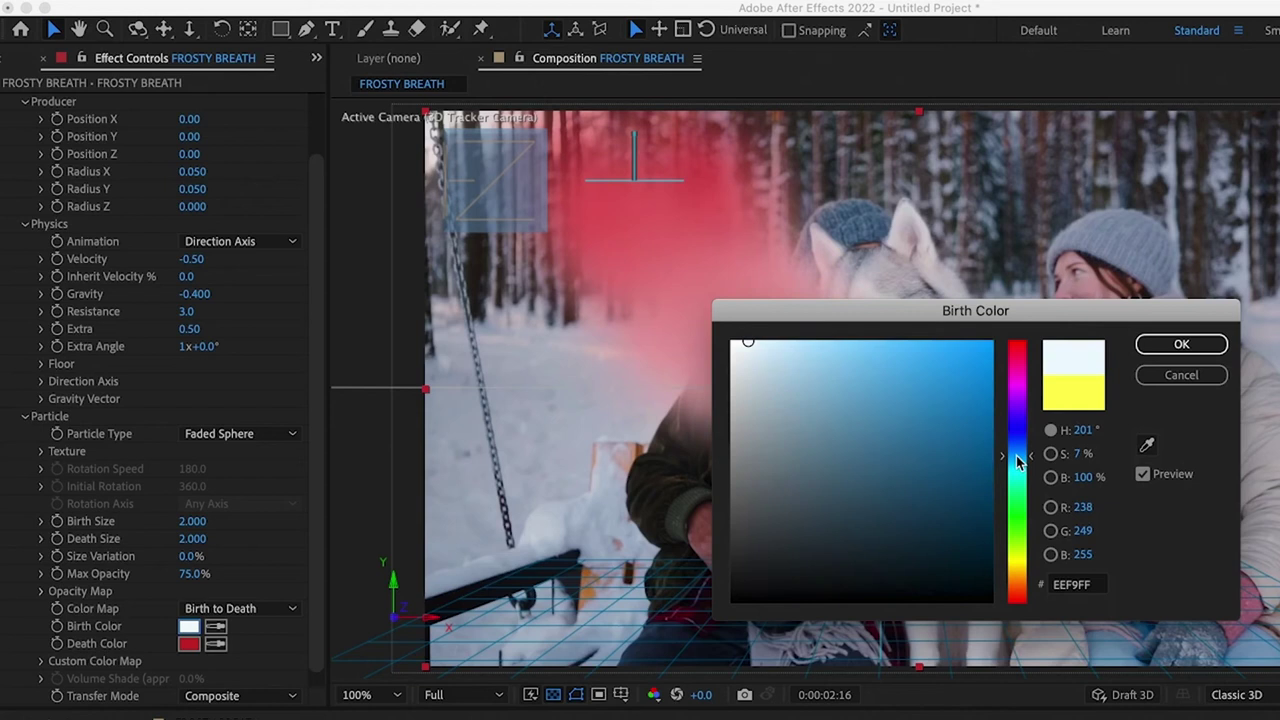
pyautogui.click(1080, 588)
pyautogui.press('super+c')
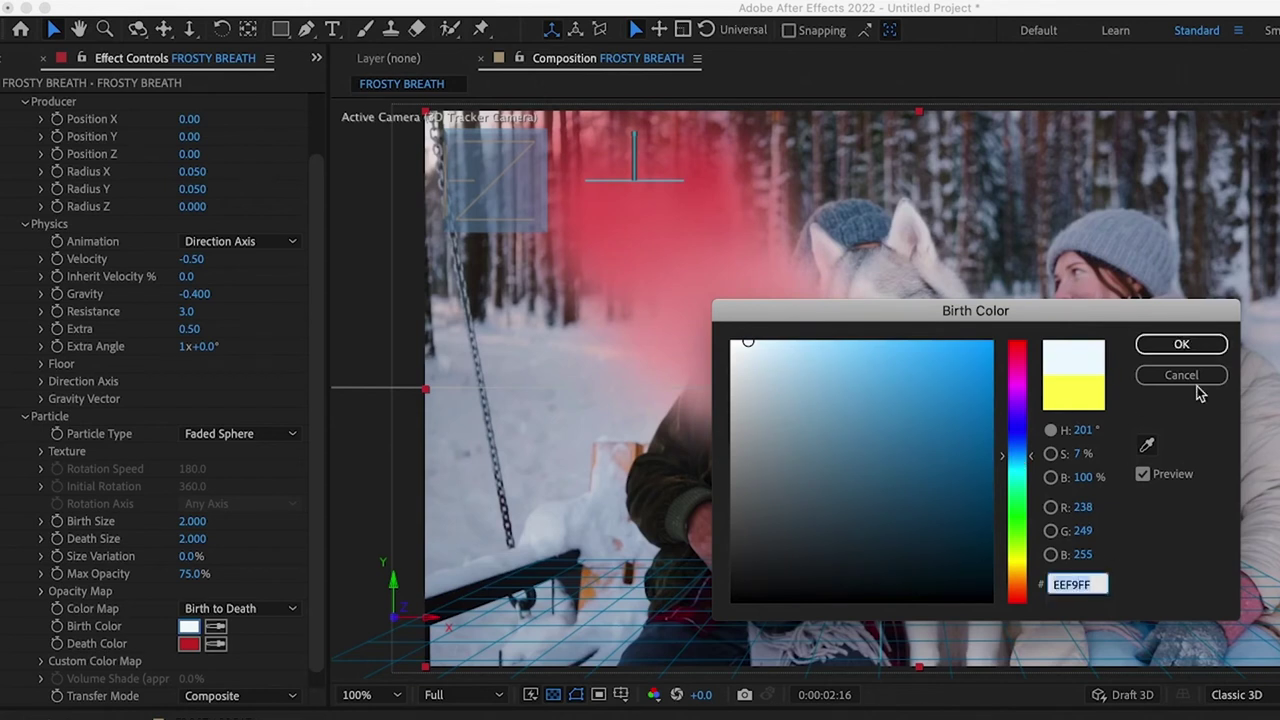
pyautogui.click(1184, 349)
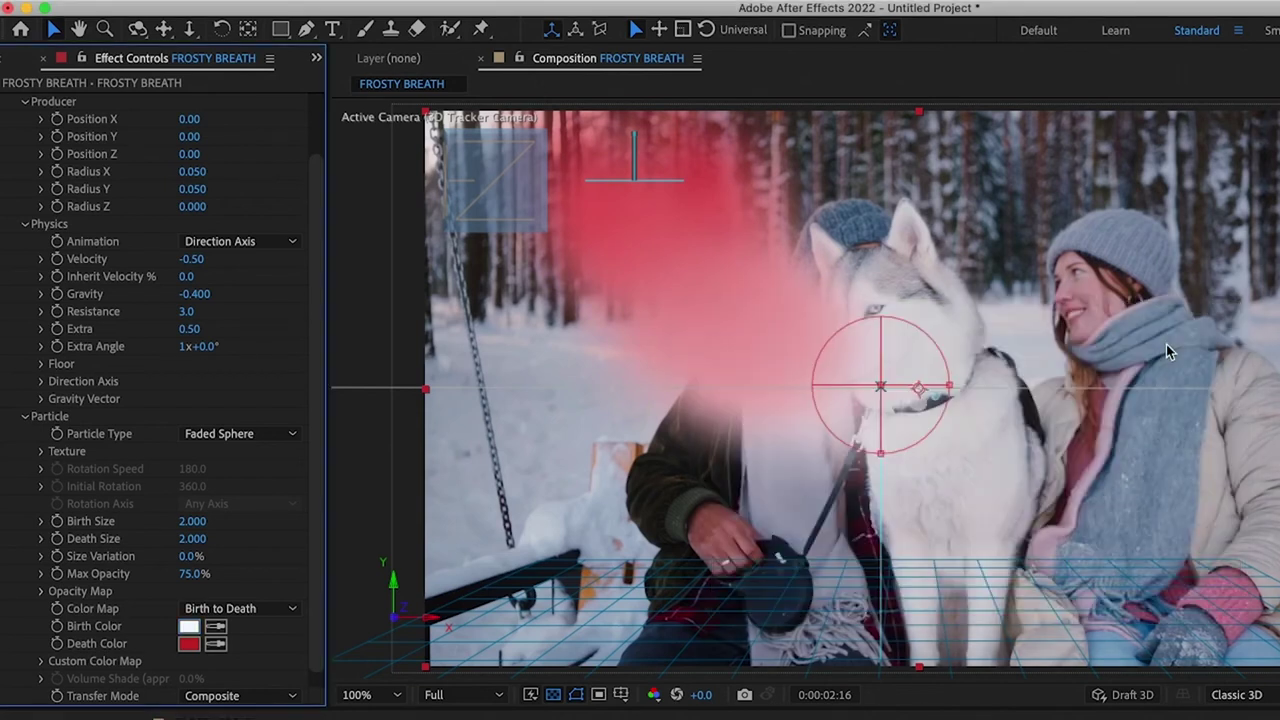
# Paste EEF9FF as the particle Death Color.
pyautogui.click(189, 643)
pyautogui.press('super+v')
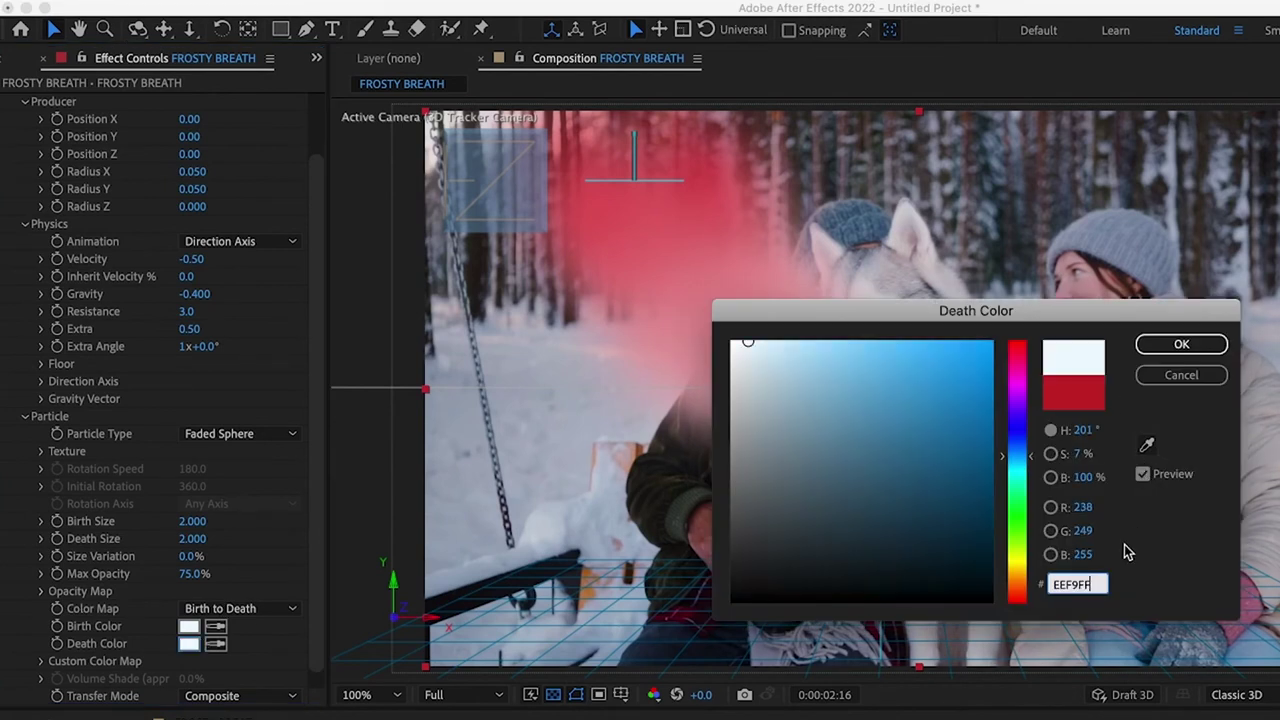
pyautogui.press('Return')
pyautogui.click(1181, 343)
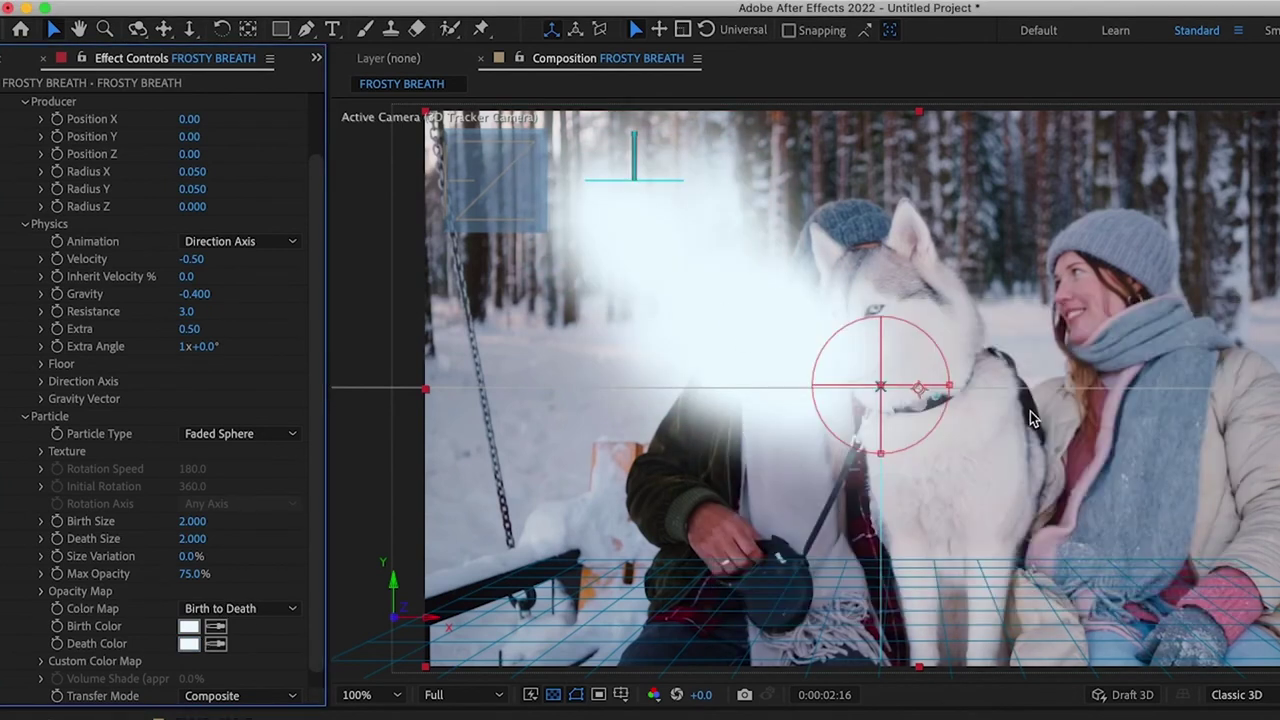
# Set Max Opacity to 75.0% and redraw the Opacity Map to taper from high to zero.
pyautogui.moveTo(314, 545); pyautogui.dragTo(318, 590)
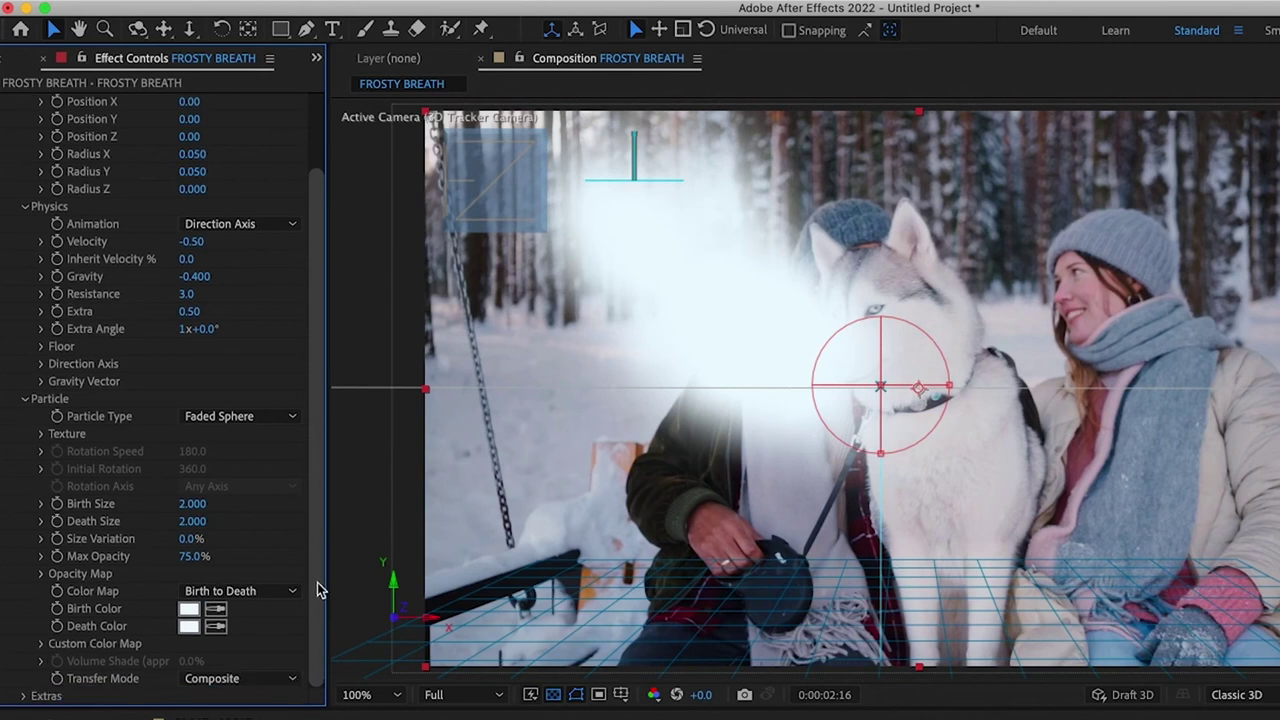
pyautogui.click(41, 575)
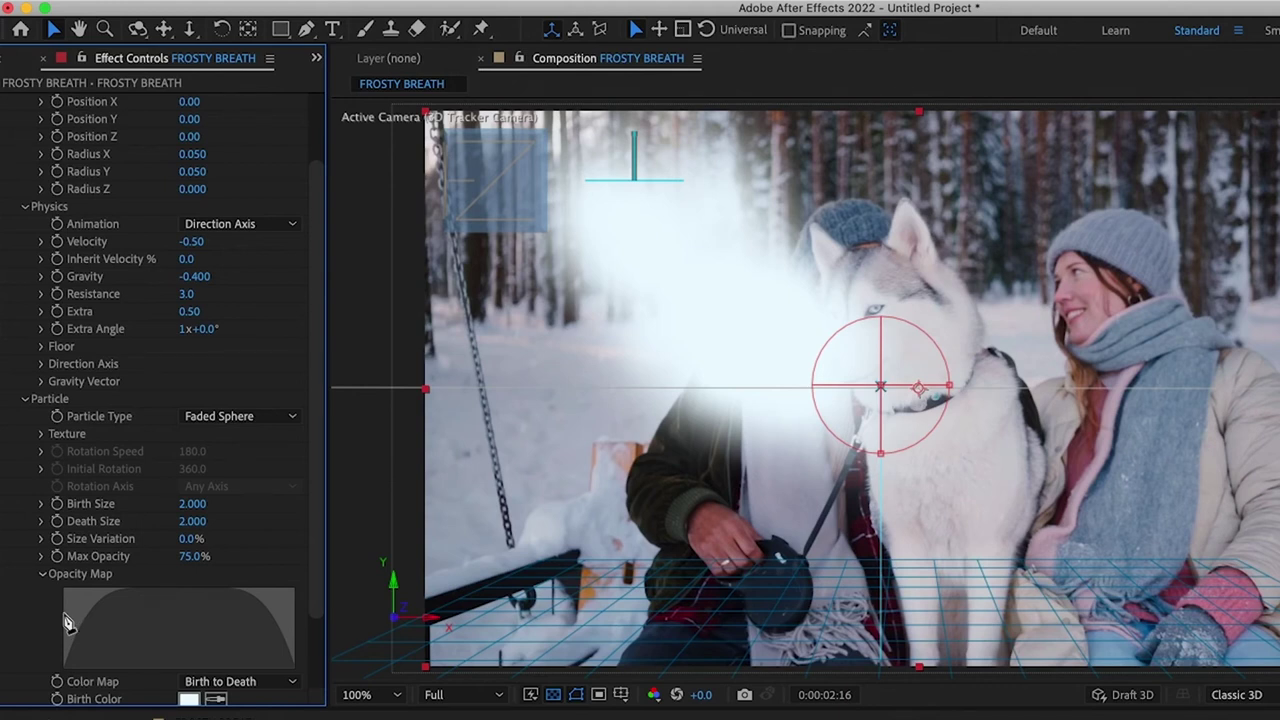
pyautogui.moveTo(68, 624)
pyautogui.mouseDown()
pyautogui.moveTo(168, 628)
pyautogui.moveTo(314, 689)
pyautogui.mouseUp()
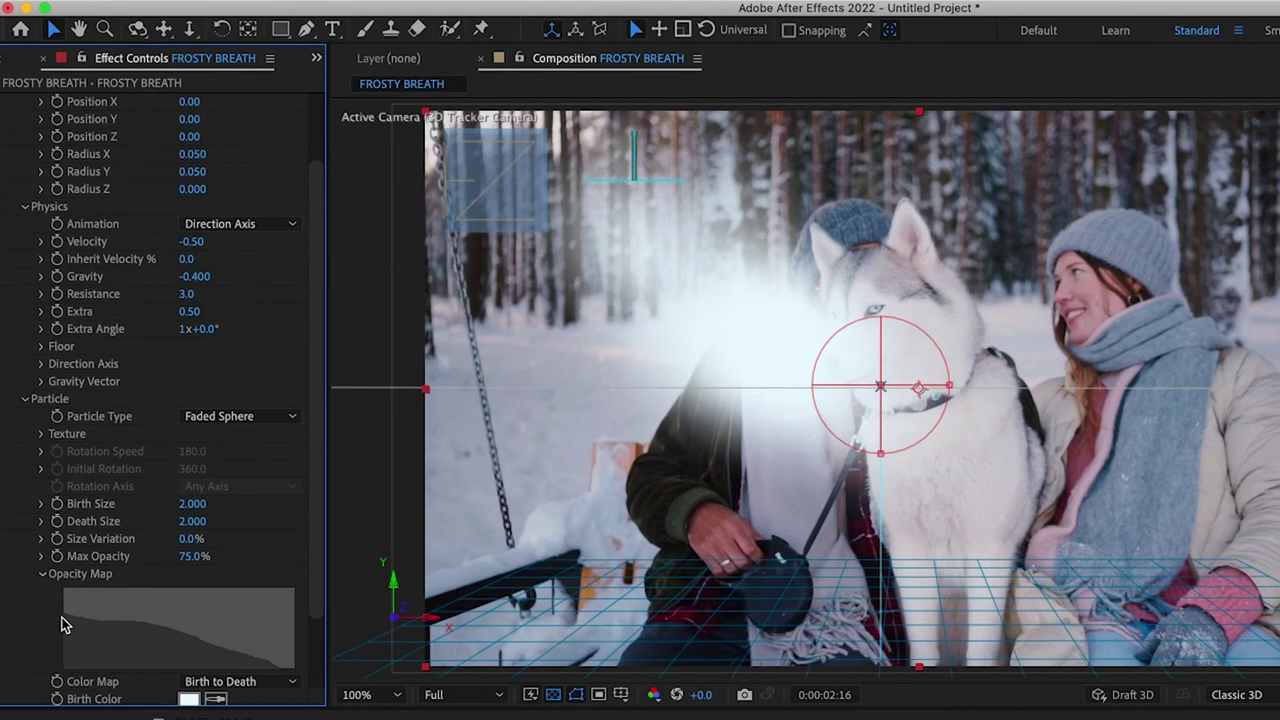
pyautogui.click(64, 625)
pyautogui.moveTo(197, 655); pyautogui.dragTo(285, 678)
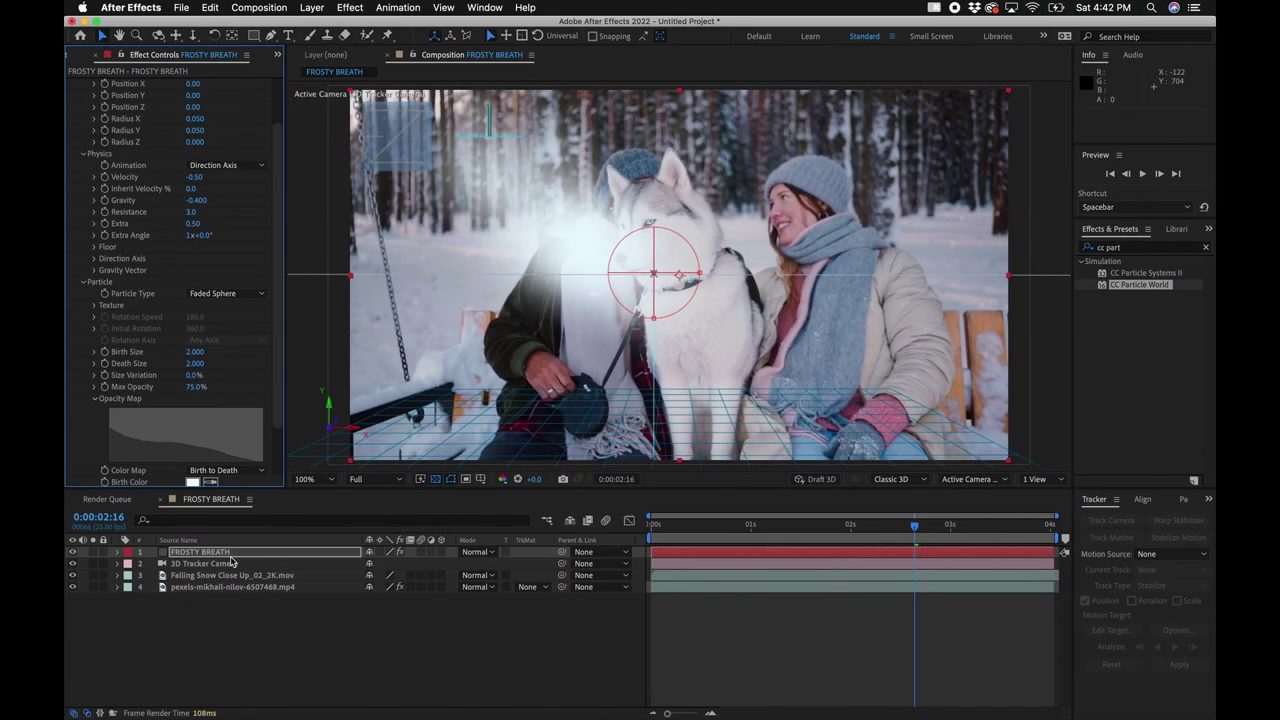
# Set the FROSTY BREATH layer Opacity to 50% and scrub through to check the fainter breath.
pyautogui.click(231, 558)
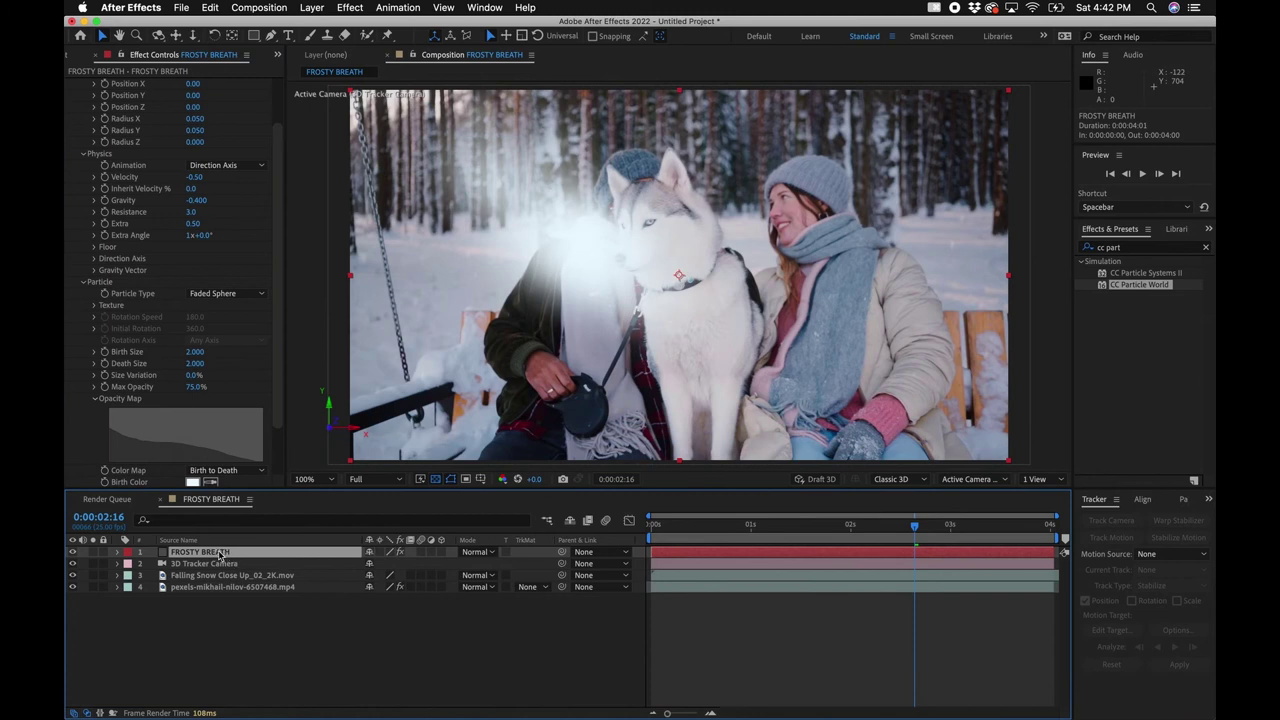
pyautogui.press('t')
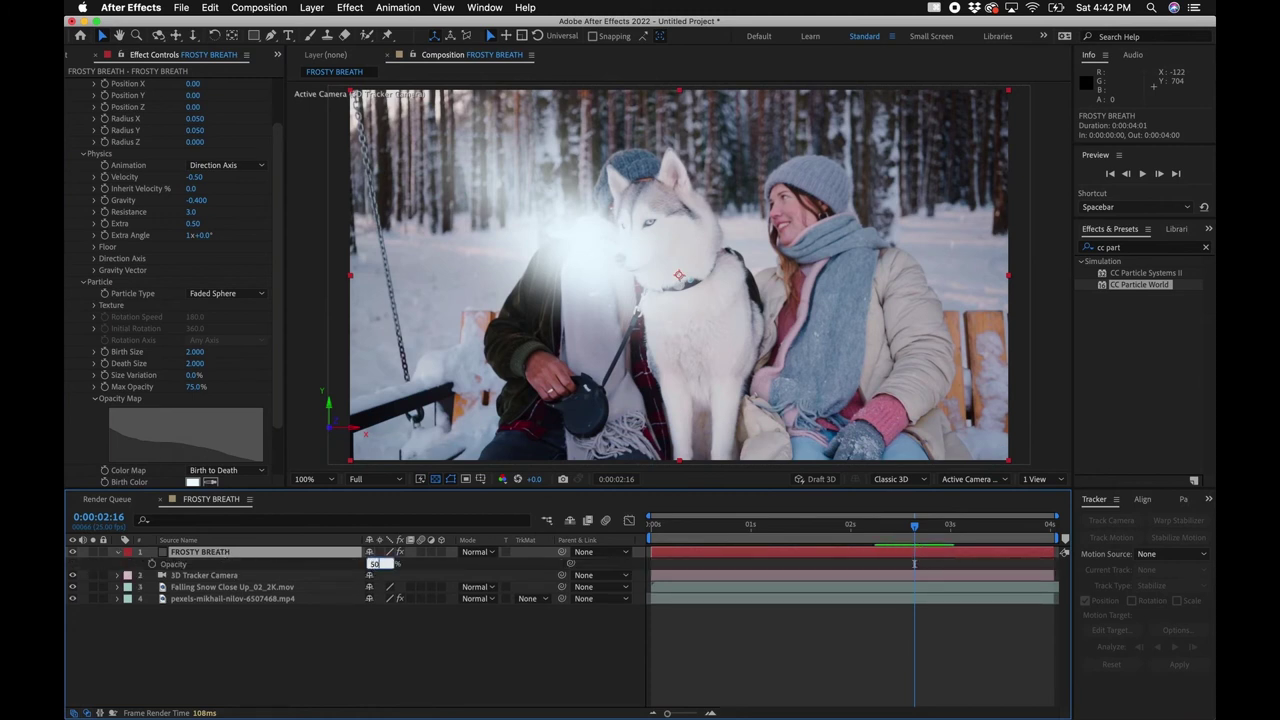
pyautogui.write('50')
pyautogui.press('Return')
pyautogui.click(405, 669)
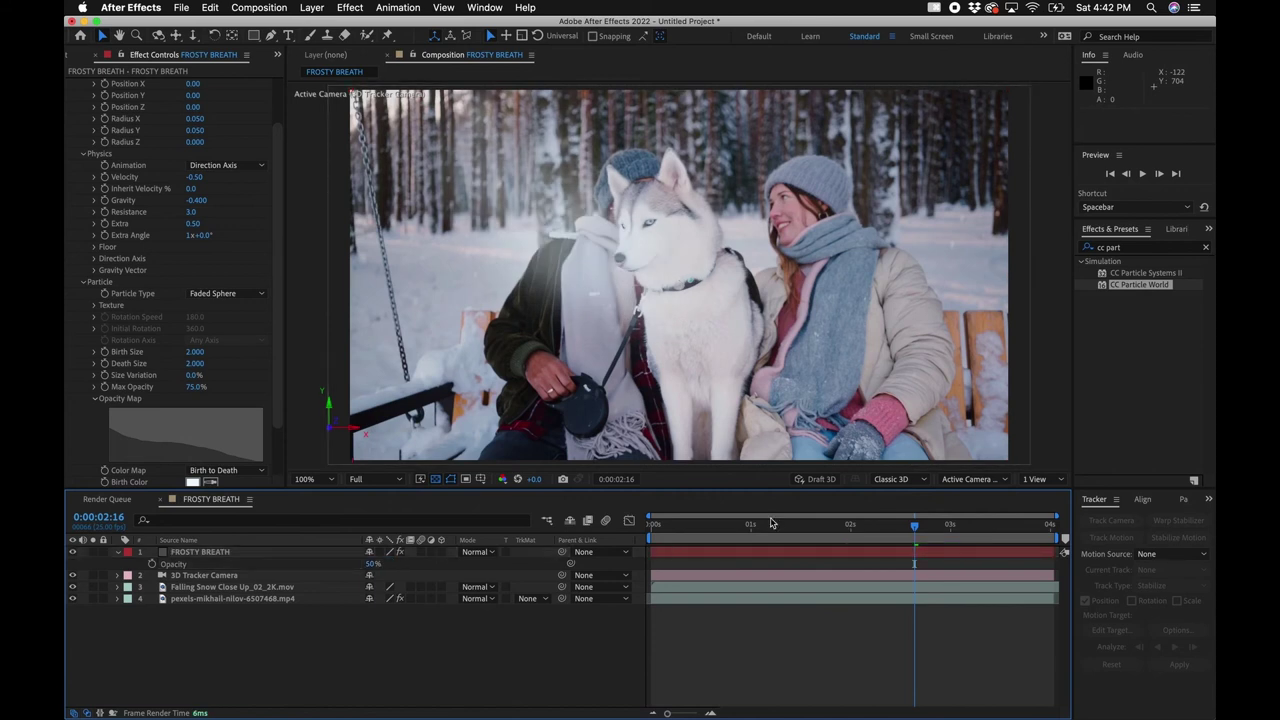
pyautogui.moveTo(745, 527); pyautogui.dragTo(903, 520)
# Move the particle producer to Position X 0.20, Y -0.12, Z 0.96 near the woman's face.
pyautogui.click(817, 554)
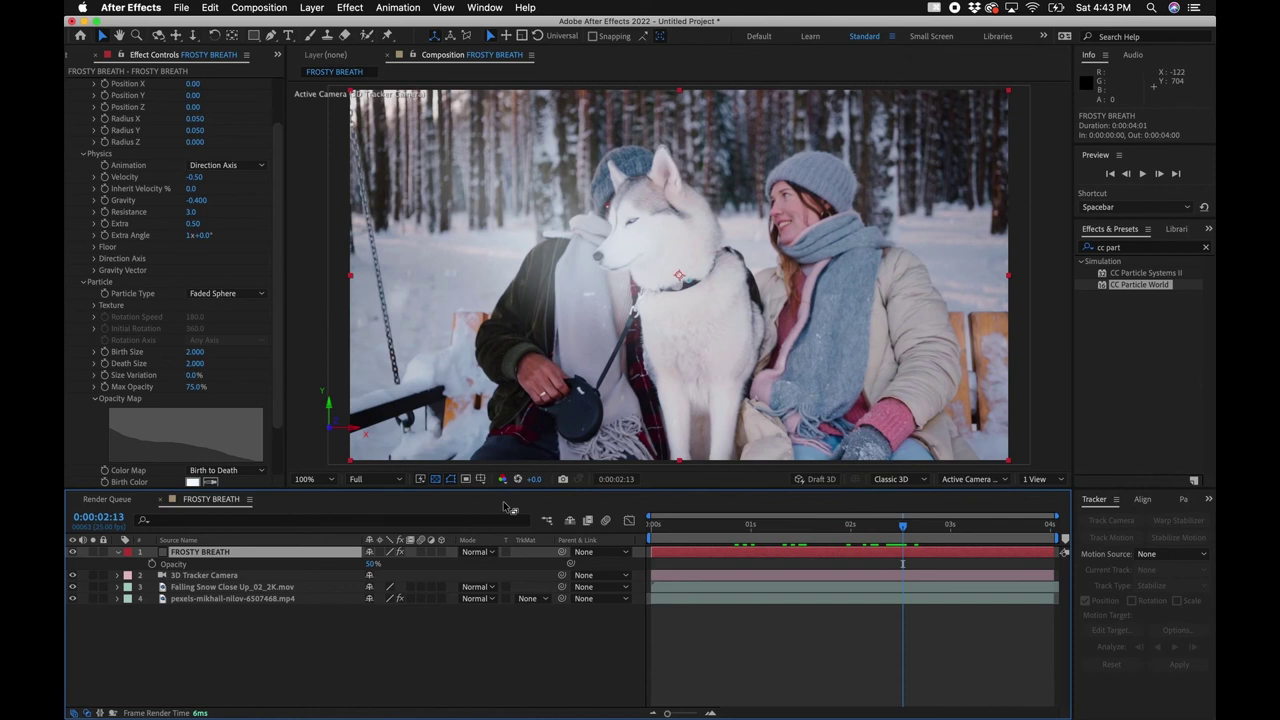
pyautogui.scroll(2, 205, 455)
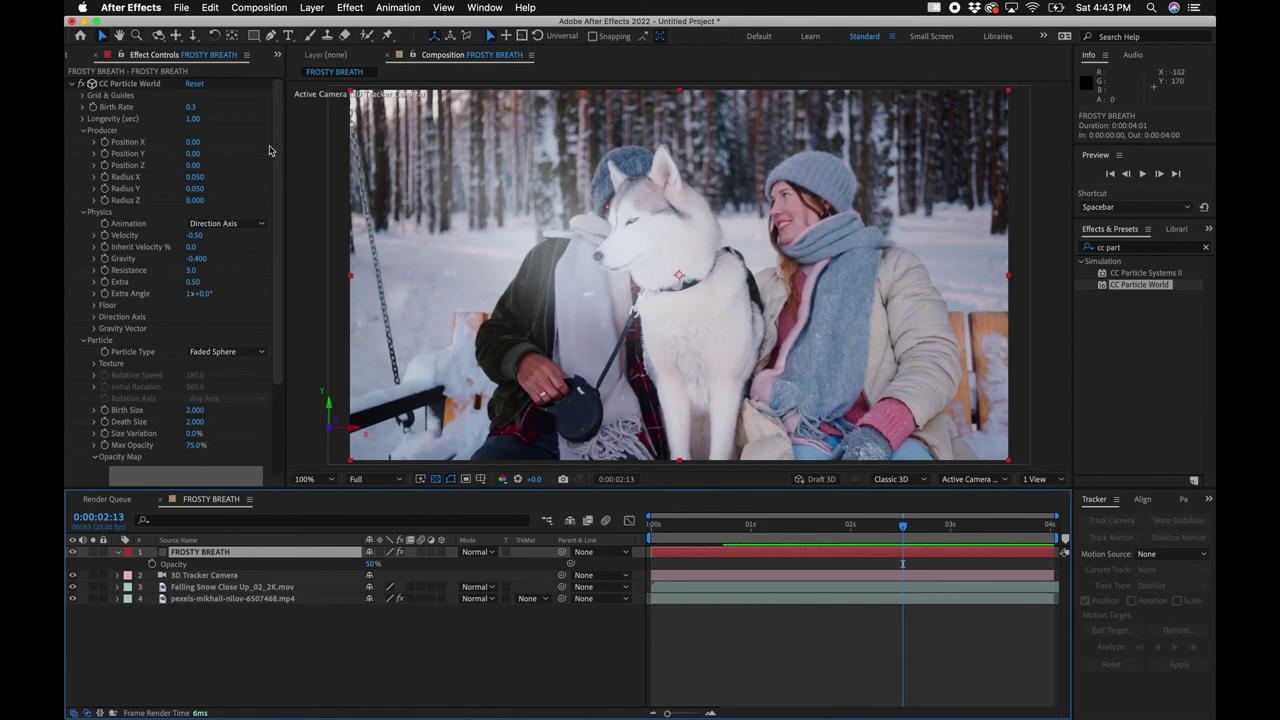
pyautogui.moveTo(195, 168); pyautogui.dragTo(274, 157)
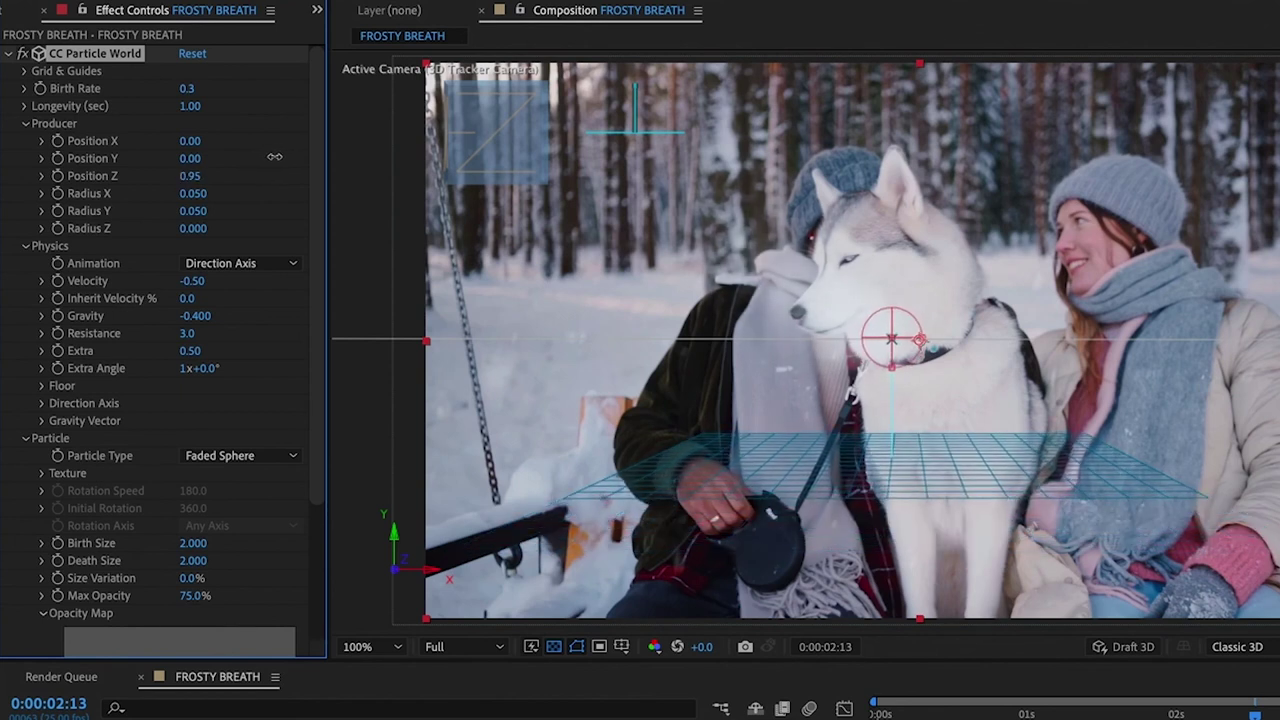
pyautogui.moveTo(190, 158); pyautogui.dragTo(206, 141)
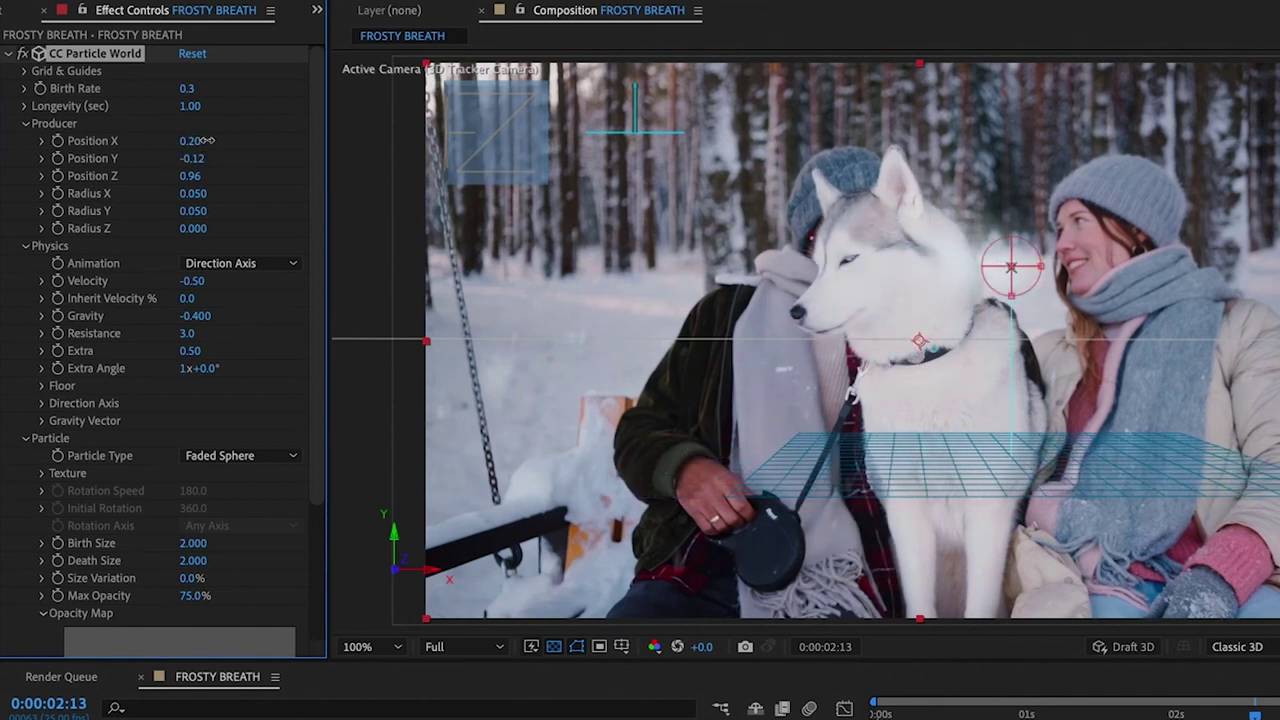
pyautogui.moveTo(1223, 714); pyautogui.dragTo(787, 711)
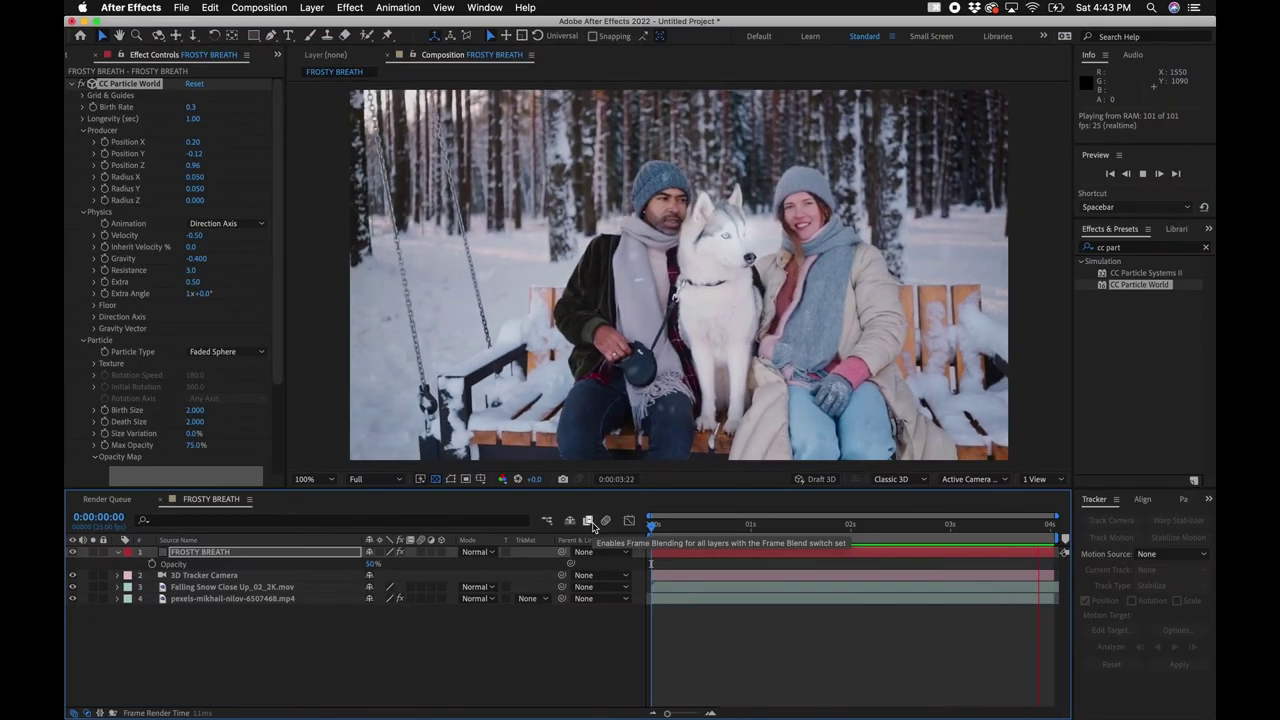
# Keyframe Birth Rate down to 0.0 at 0:00:00:14, then scrub ahead to the next phrase.
pyautogui.click(738, 525)
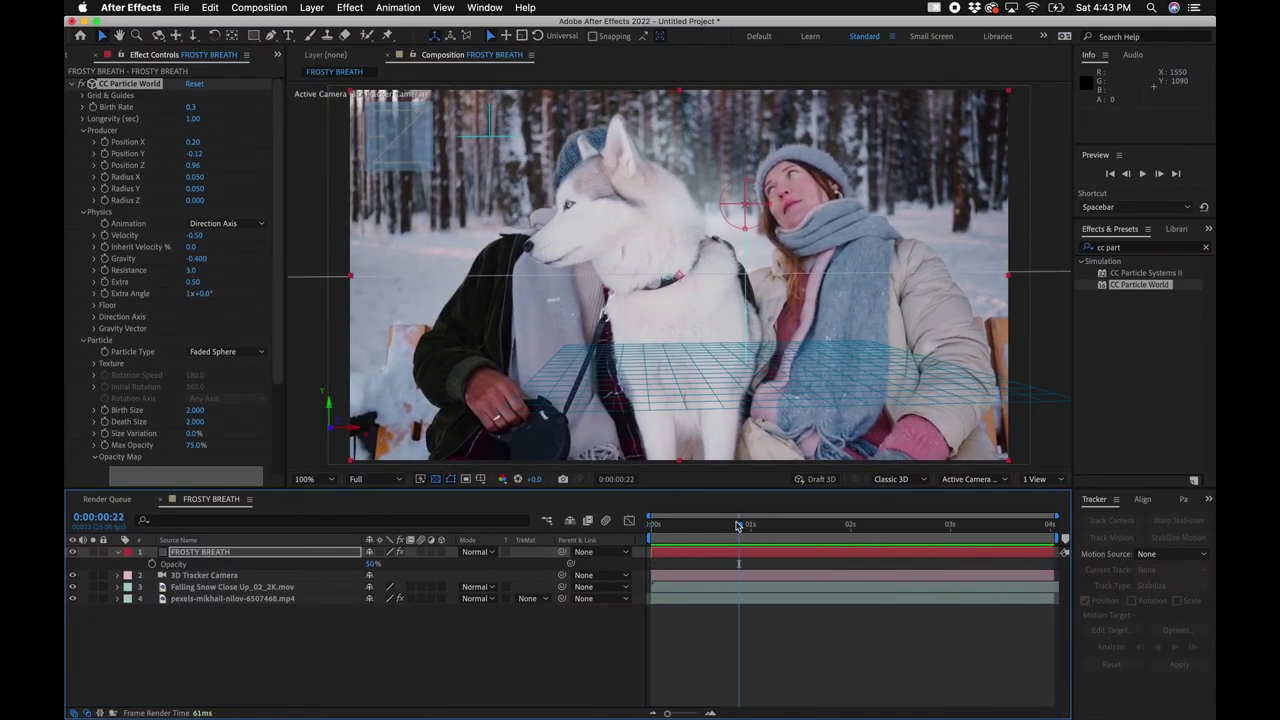
pyautogui.moveTo(733, 531); pyautogui.dragTo(699, 526)
pyautogui.click(93, 107)
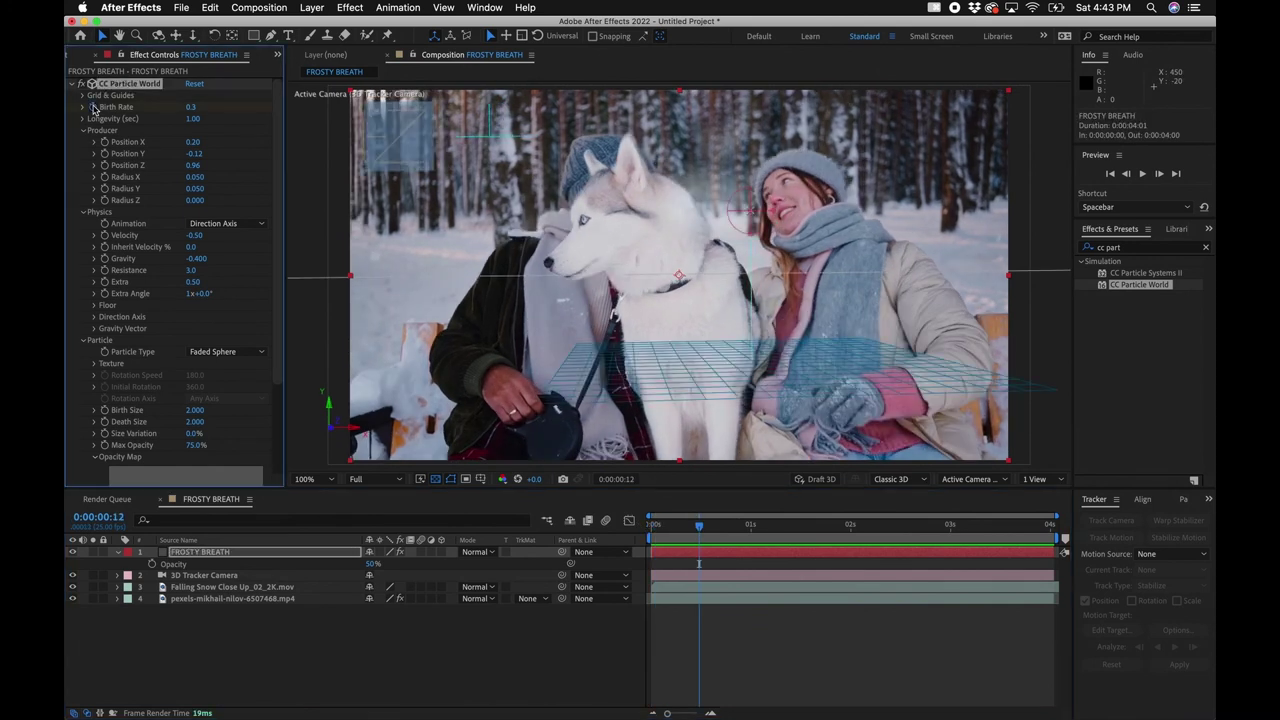
pyautogui.click(707, 527)
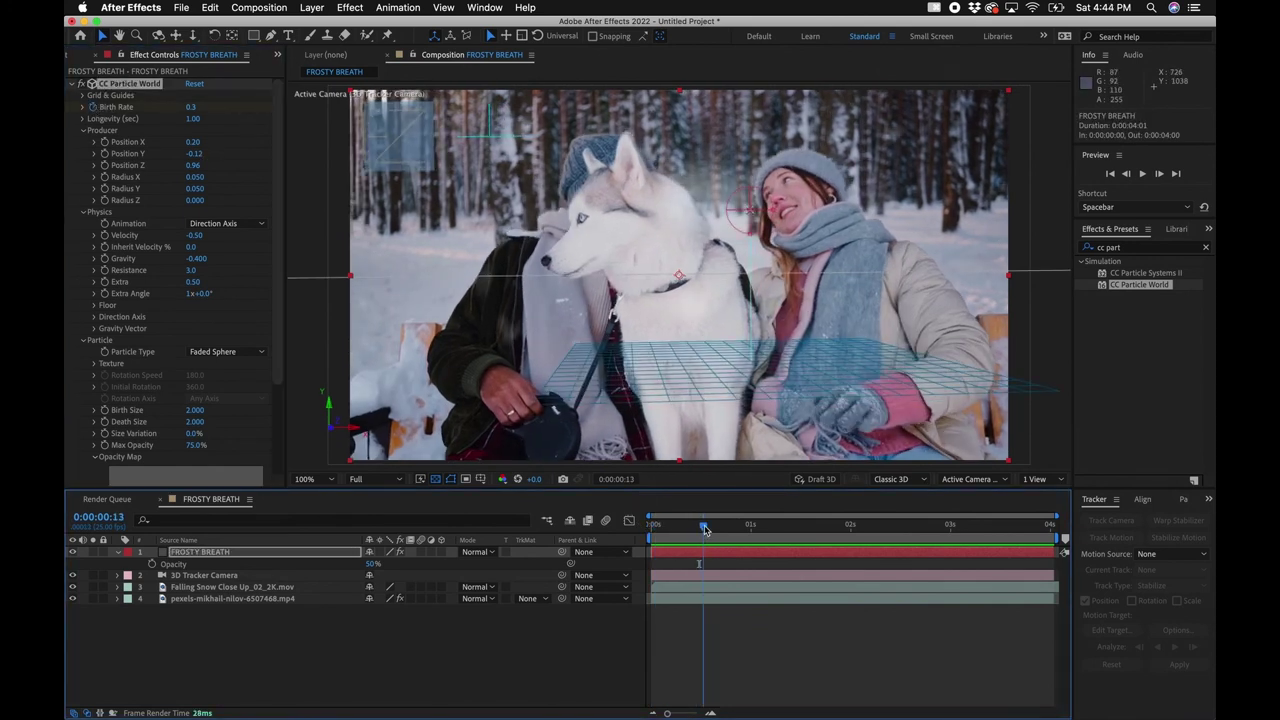
pyautogui.click(192, 106)
pyautogui.write('0')
pyautogui.press('Return')
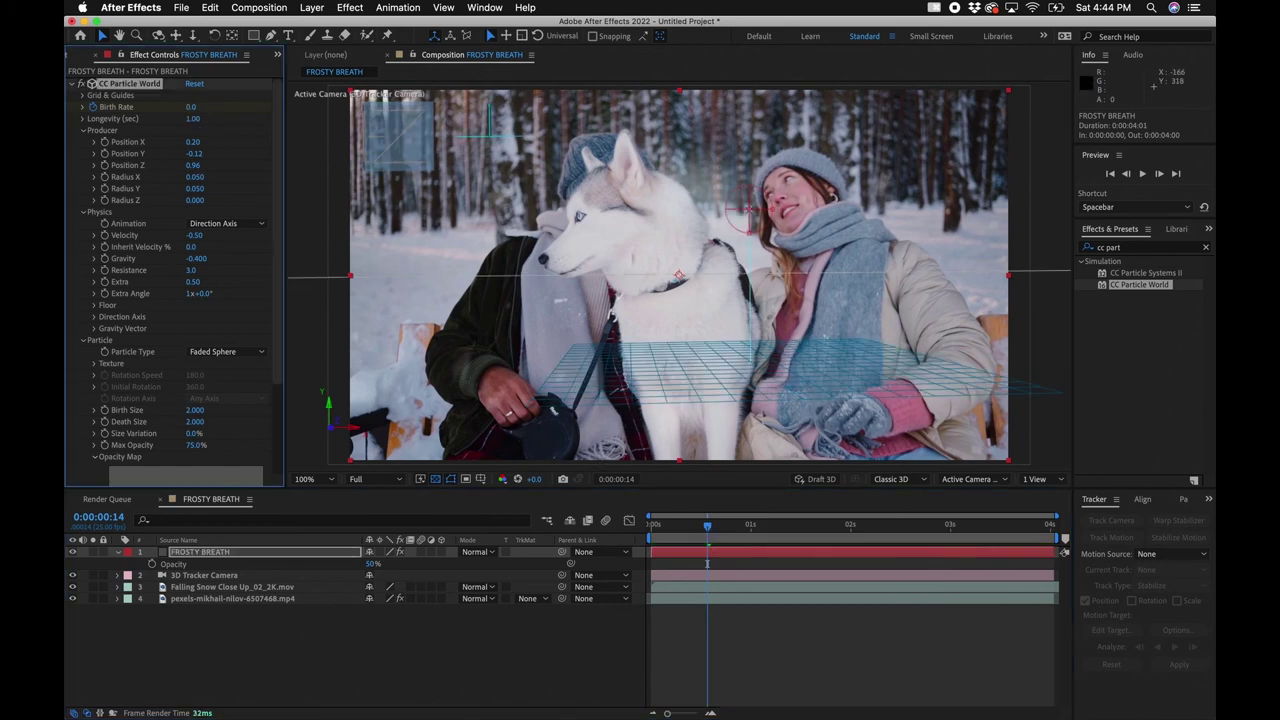
pyautogui.click(743, 608)
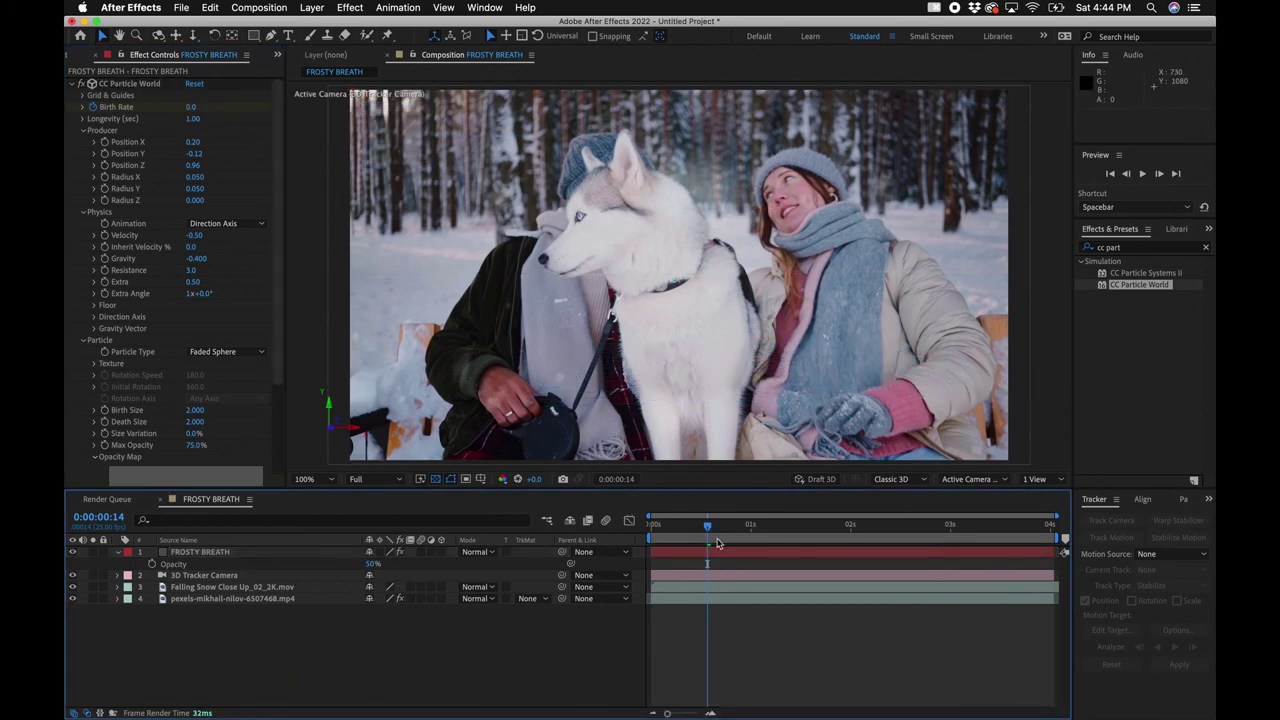
pyautogui.moveTo(707, 525); pyautogui.dragTo(808, 520)
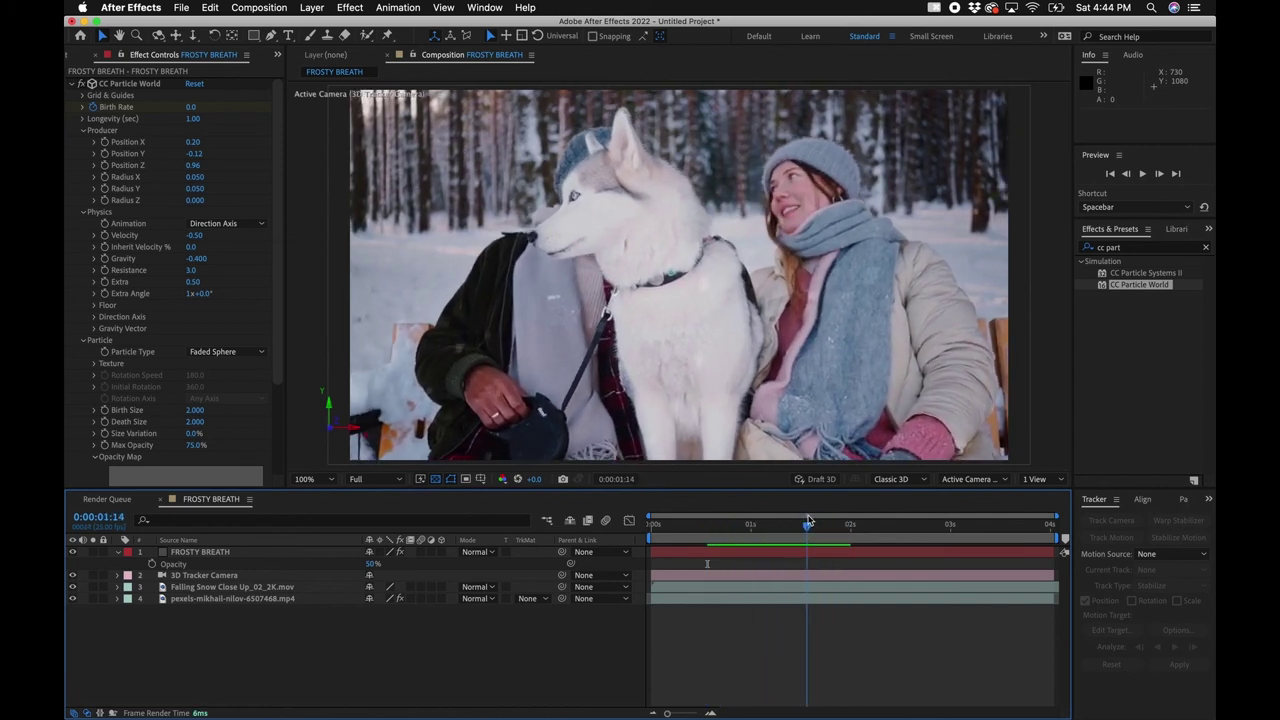
# Show the Birth Rate keyframes and set Birth Rate back to 0.3 at 0:00:01:16.
pyautogui.click(815, 556)
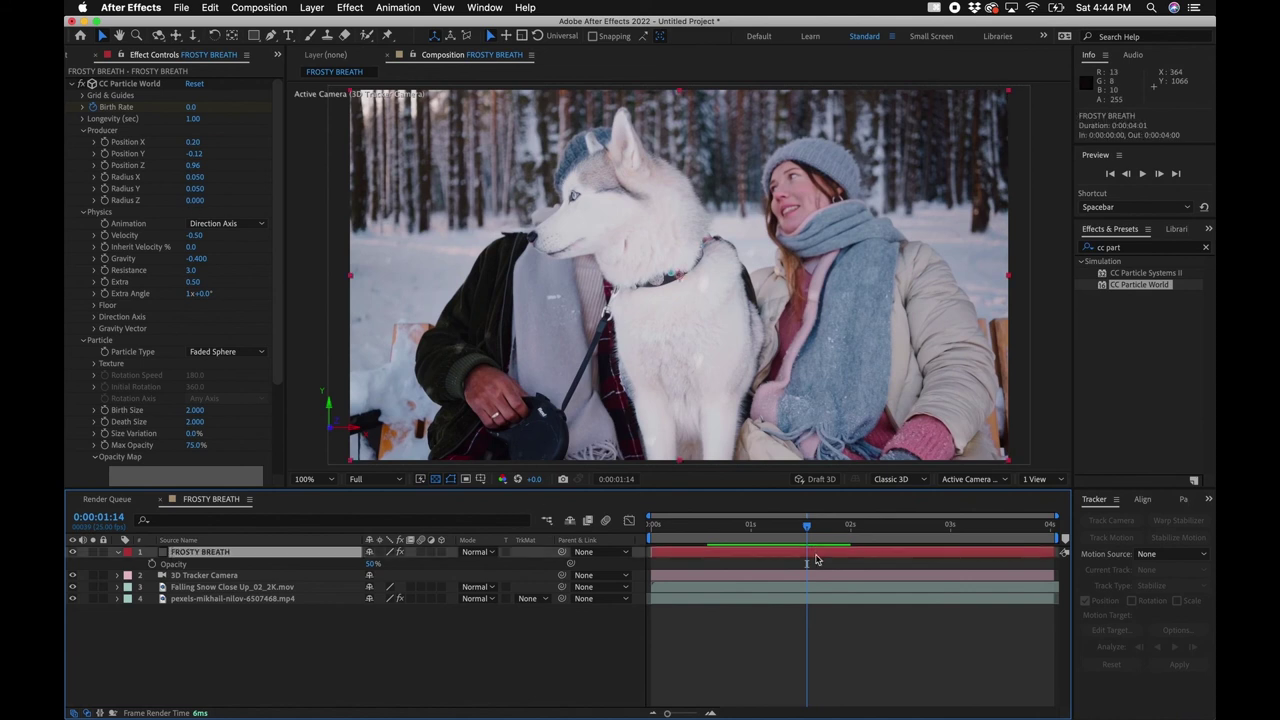
pyautogui.press('u')
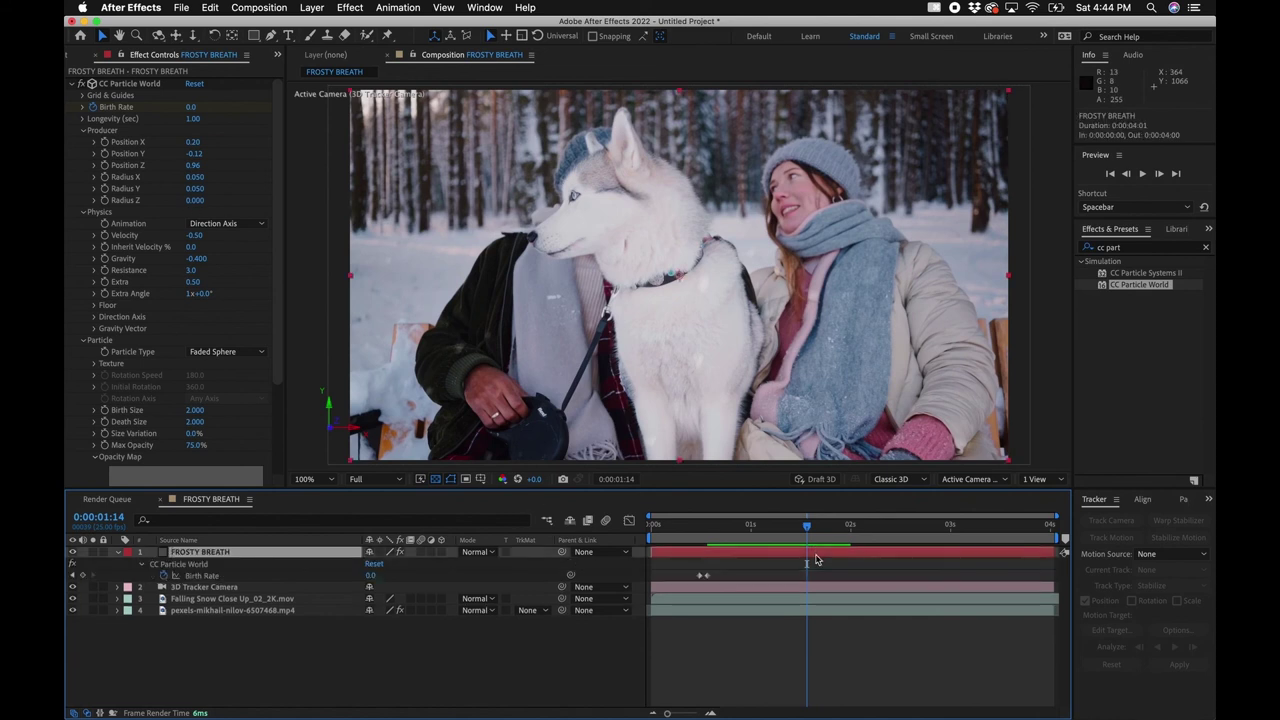
pyautogui.click(83, 578)
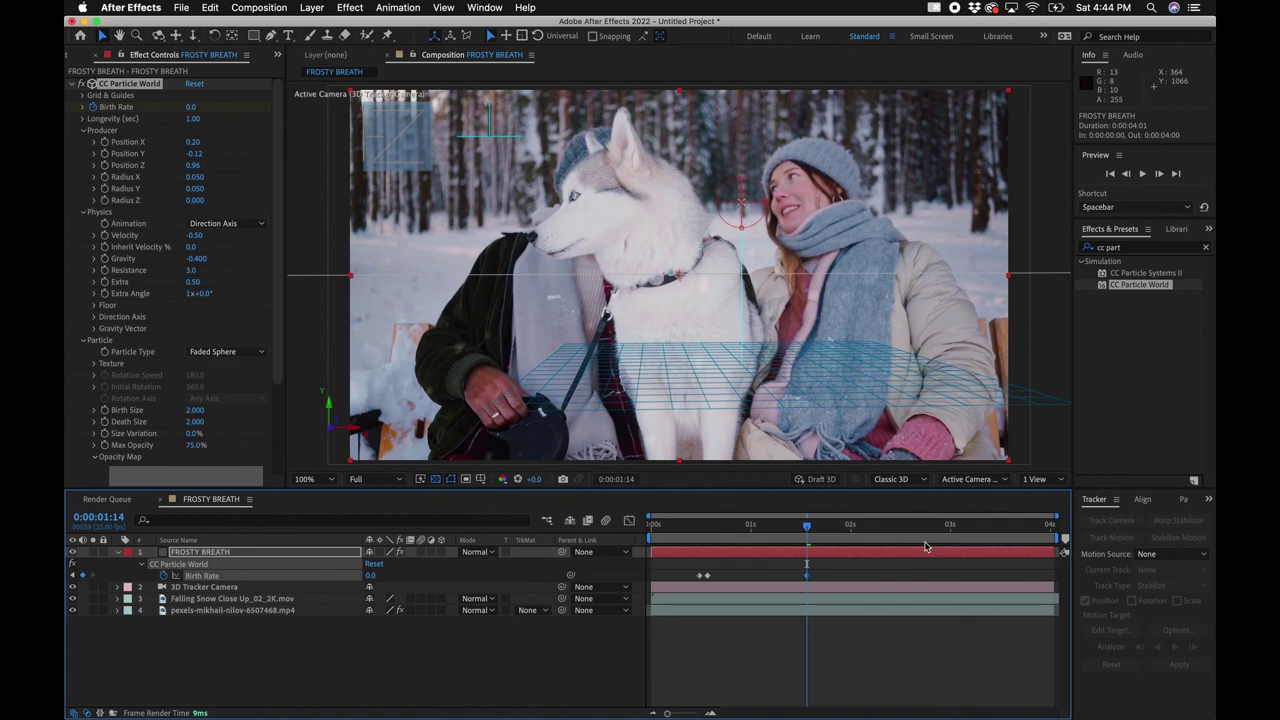
pyautogui.moveTo(818, 529); pyautogui.dragTo(814, 530)
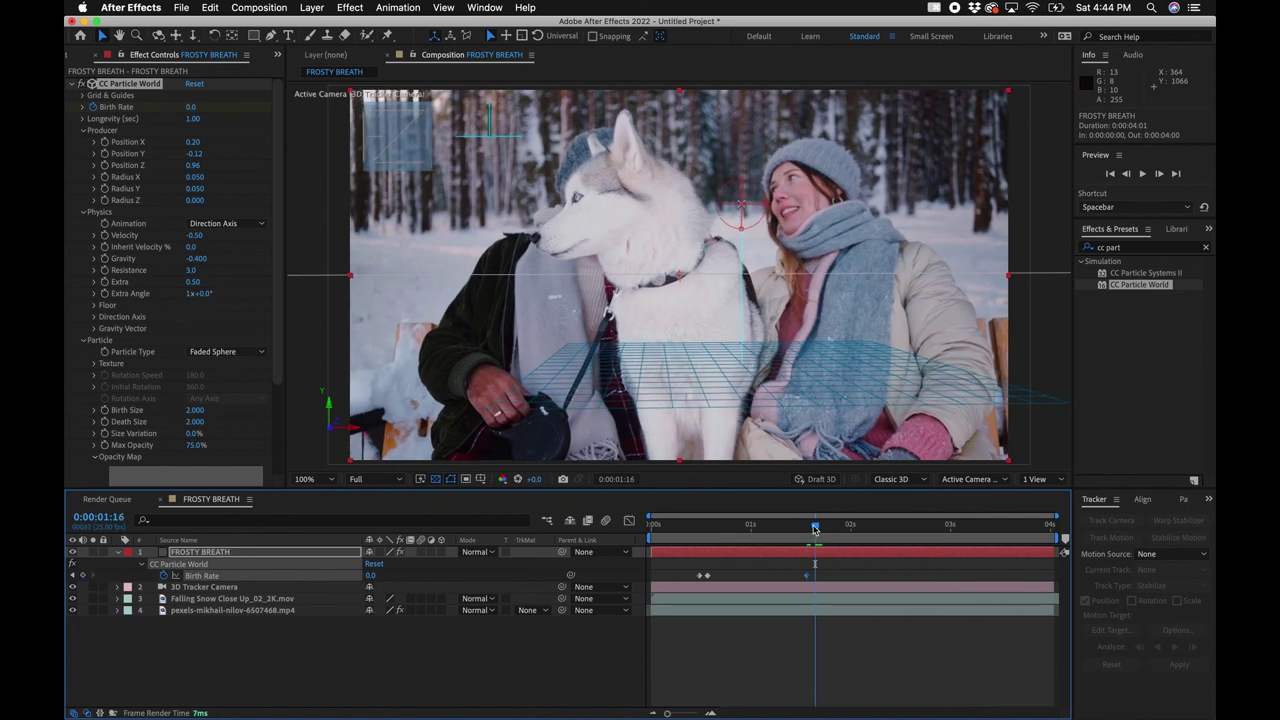
pyautogui.click(193, 107)
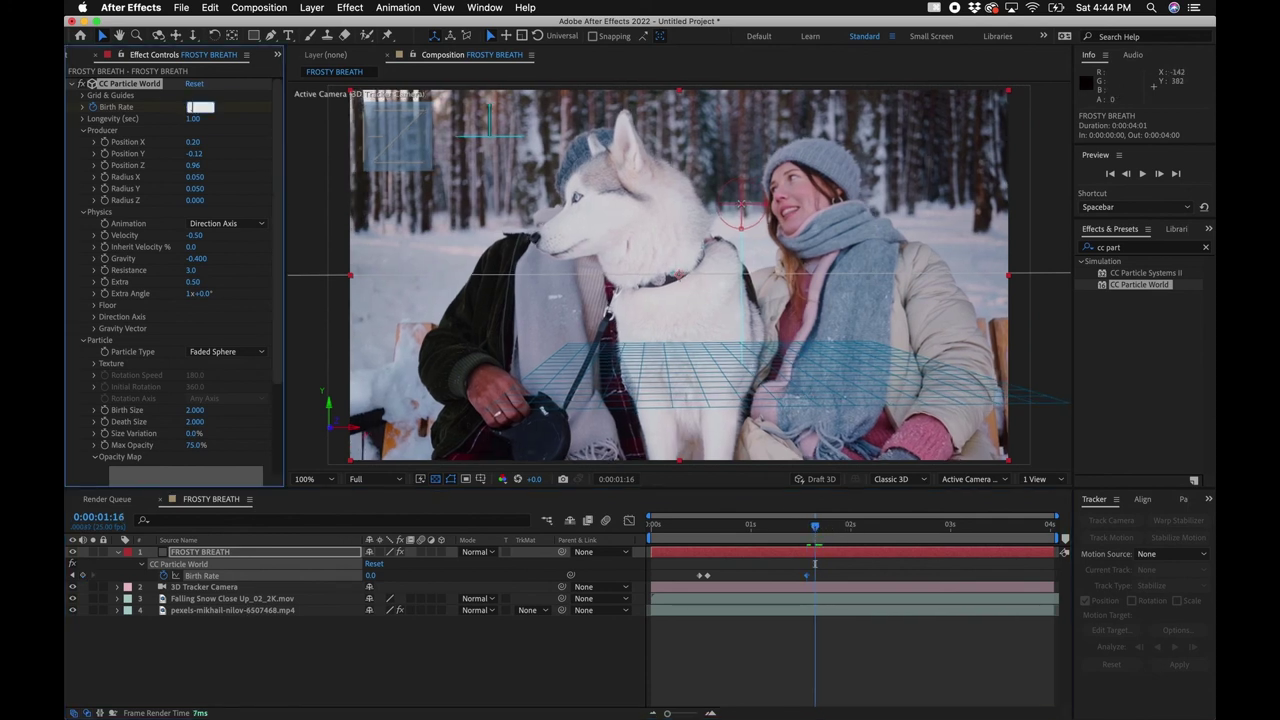
pyautogui.write('.3')
pyautogui.press('Return')
pyautogui.click(862, 654)
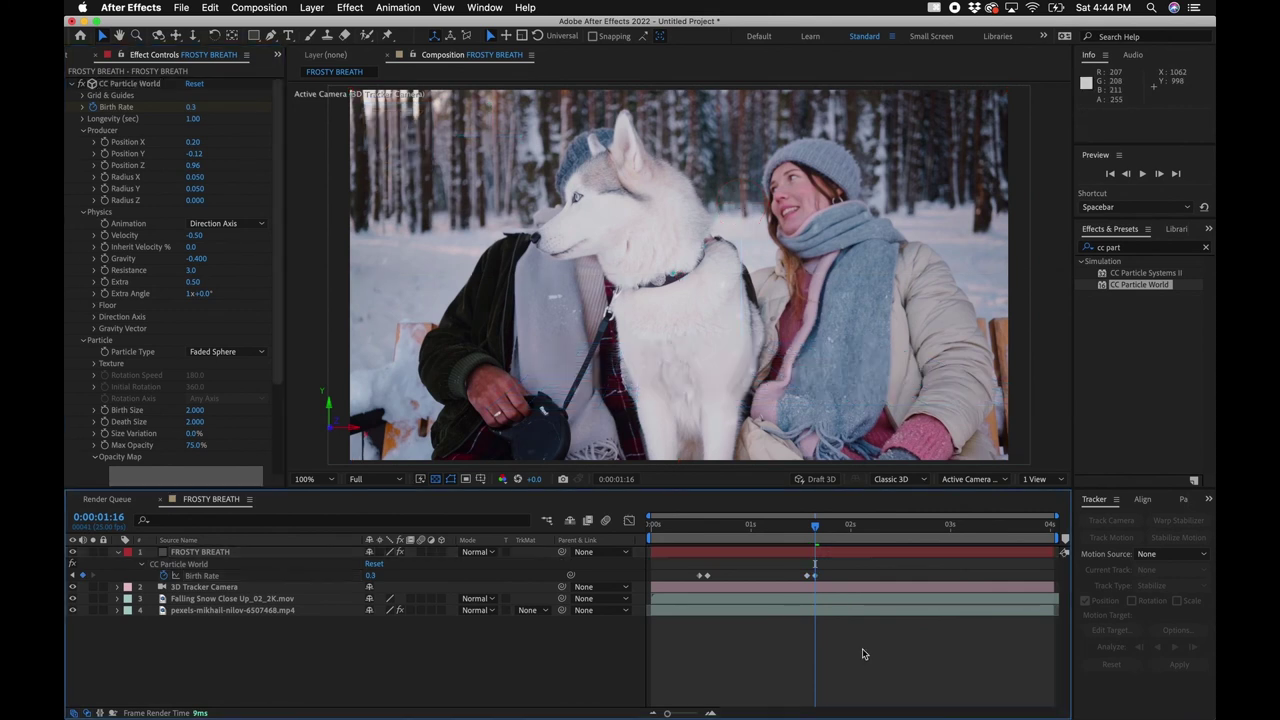
# Add a hold keyframe at 0:00:02:08, drop Birth Rate to 0 at 0:00:02:10, and preview.
pyautogui.moveTo(820, 533); pyautogui.dragTo(882, 520)
pyautogui.click(858, 548)
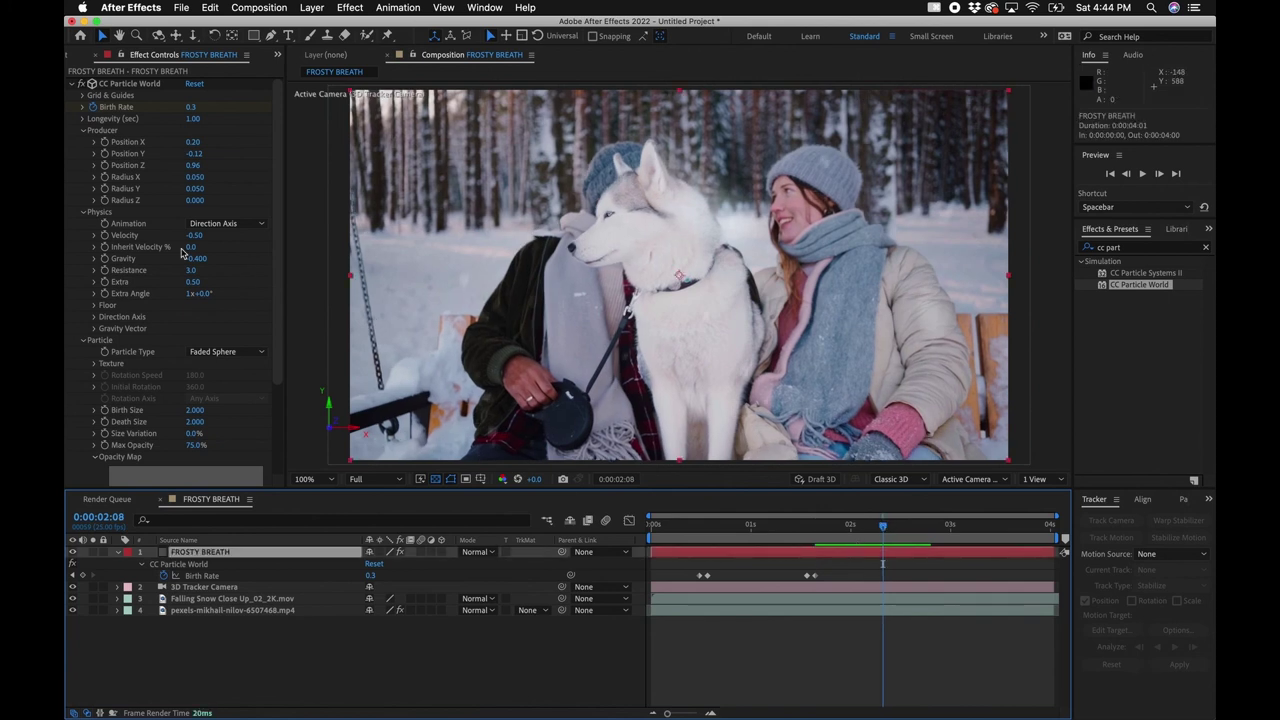
pyautogui.click(82, 577)
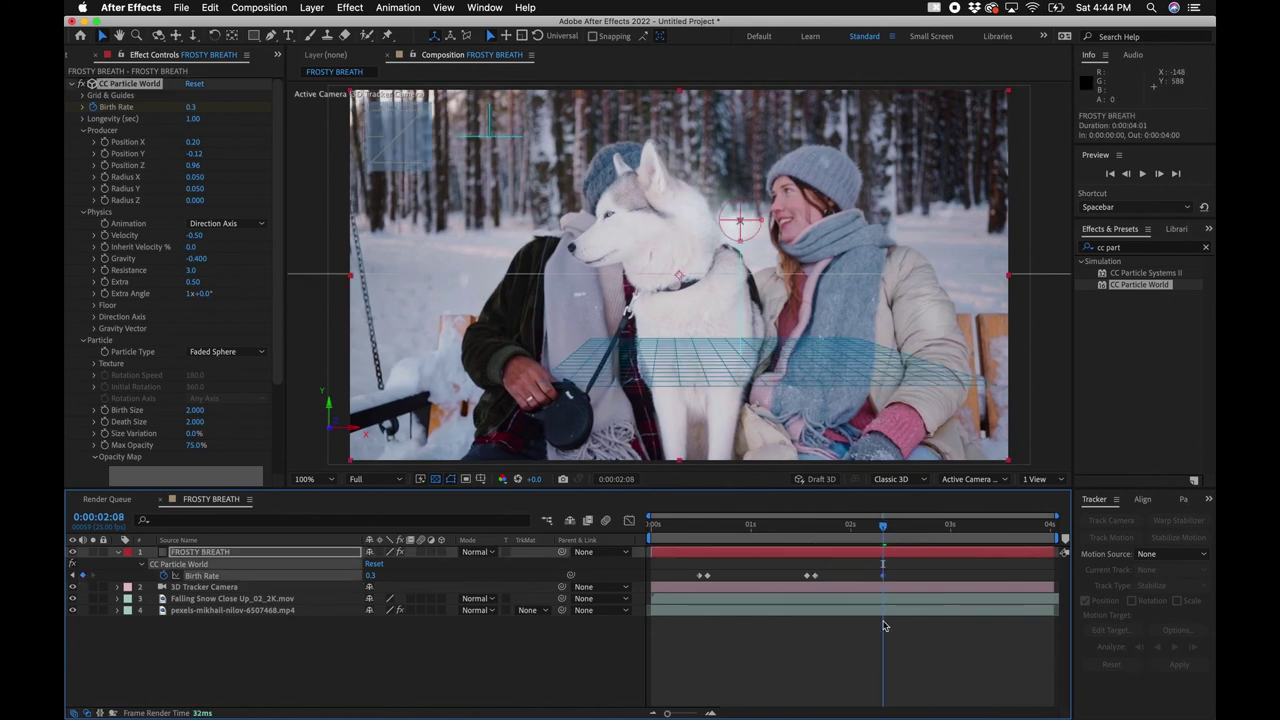
pyautogui.moveTo(886, 535); pyautogui.dragTo(890, 535)
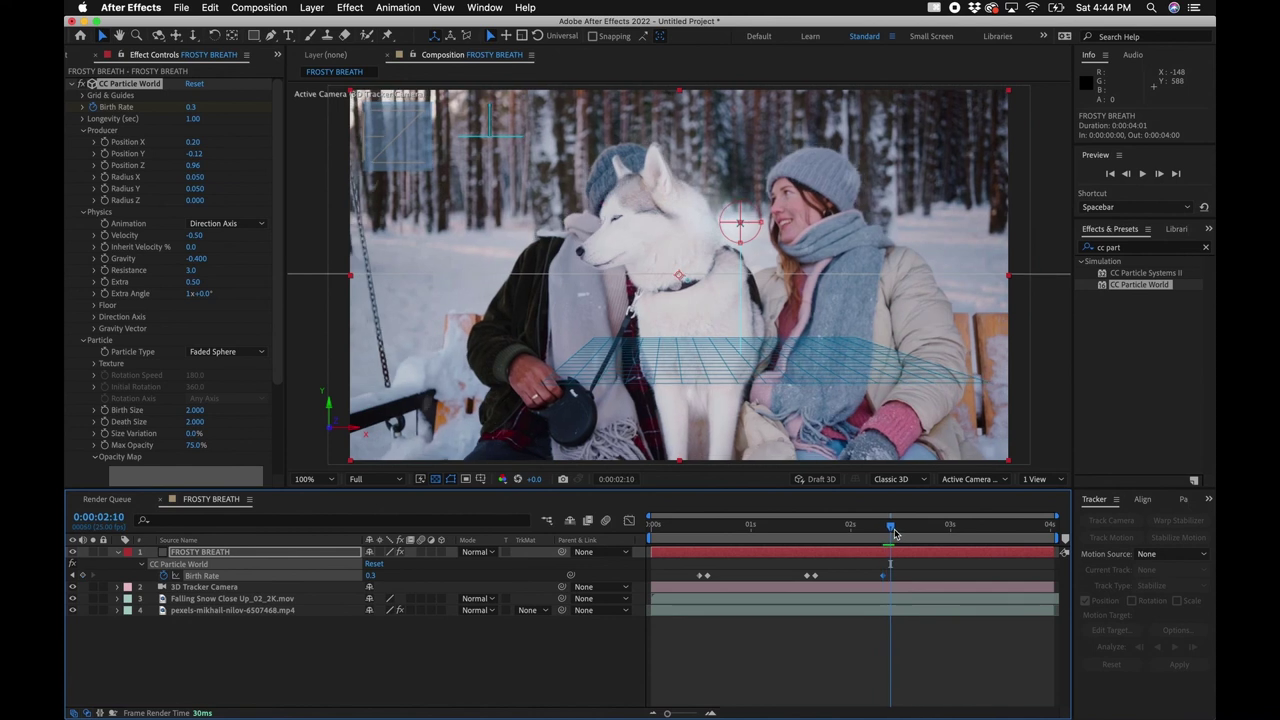
pyautogui.click(192, 108)
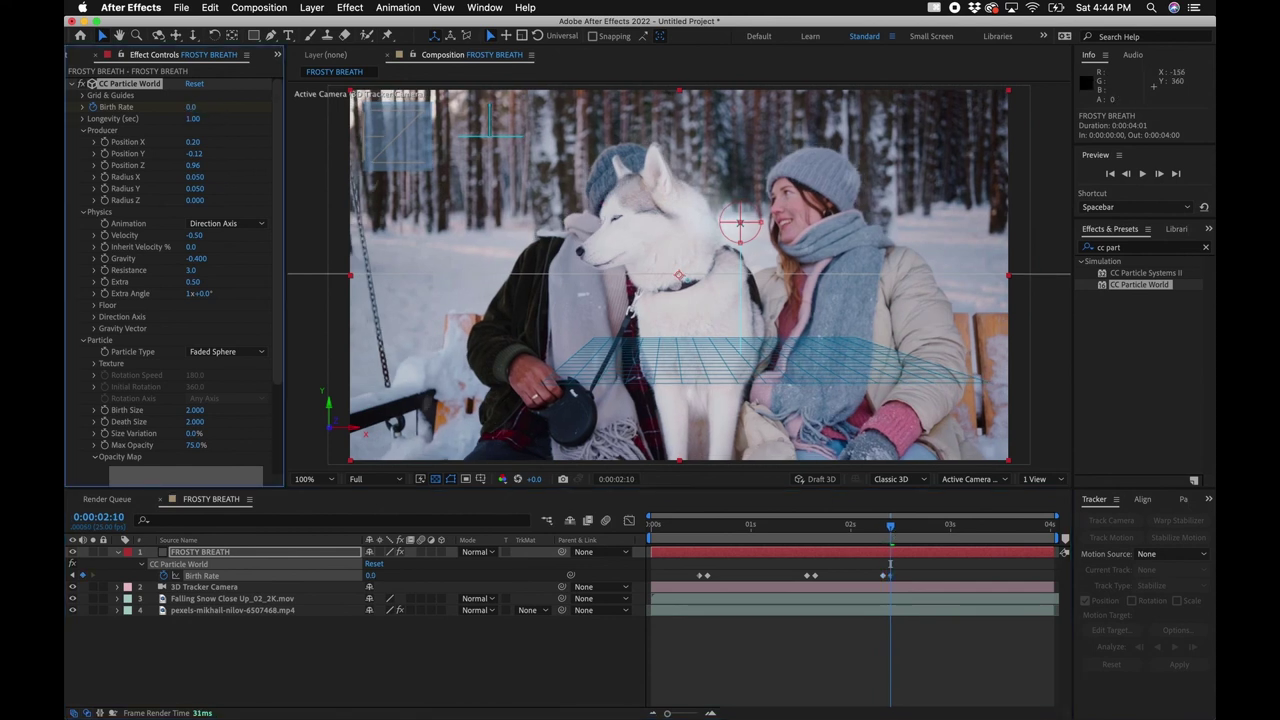
pyautogui.click(839, 642)
pyautogui.moveTo(895, 535); pyautogui.dragTo(1037, 515)
pyautogui.press('space')
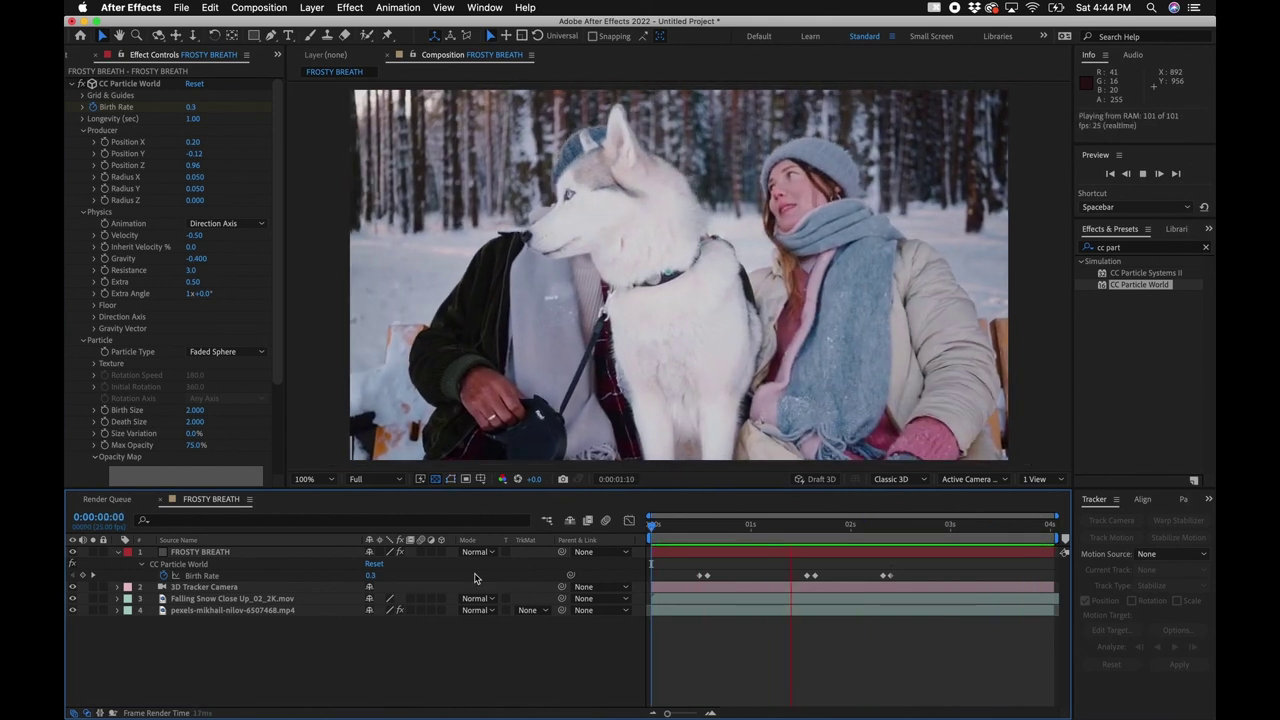
# Shift the middle Birth Rate keyframe pair earlier to about 0:00:01:06 and re-preview the second breath puff.
pyautogui.press('space')
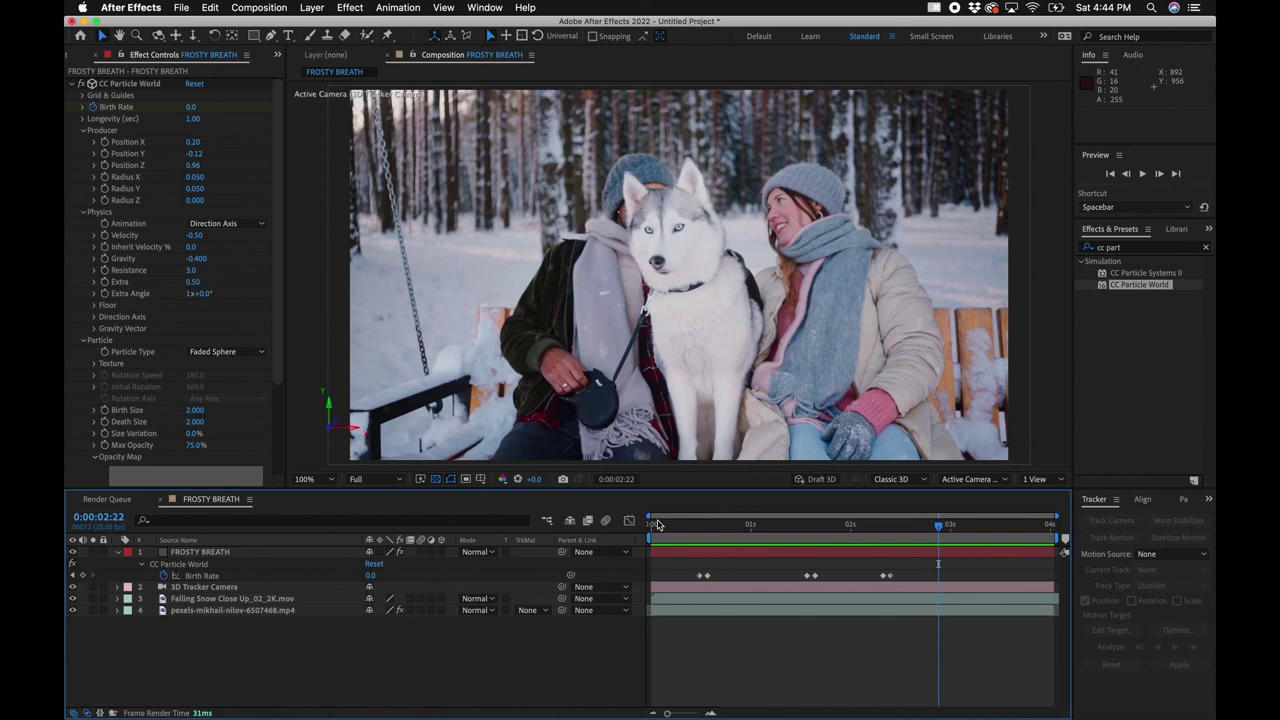
pyautogui.moveTo(756, 527); pyautogui.dragTo(775, 525)
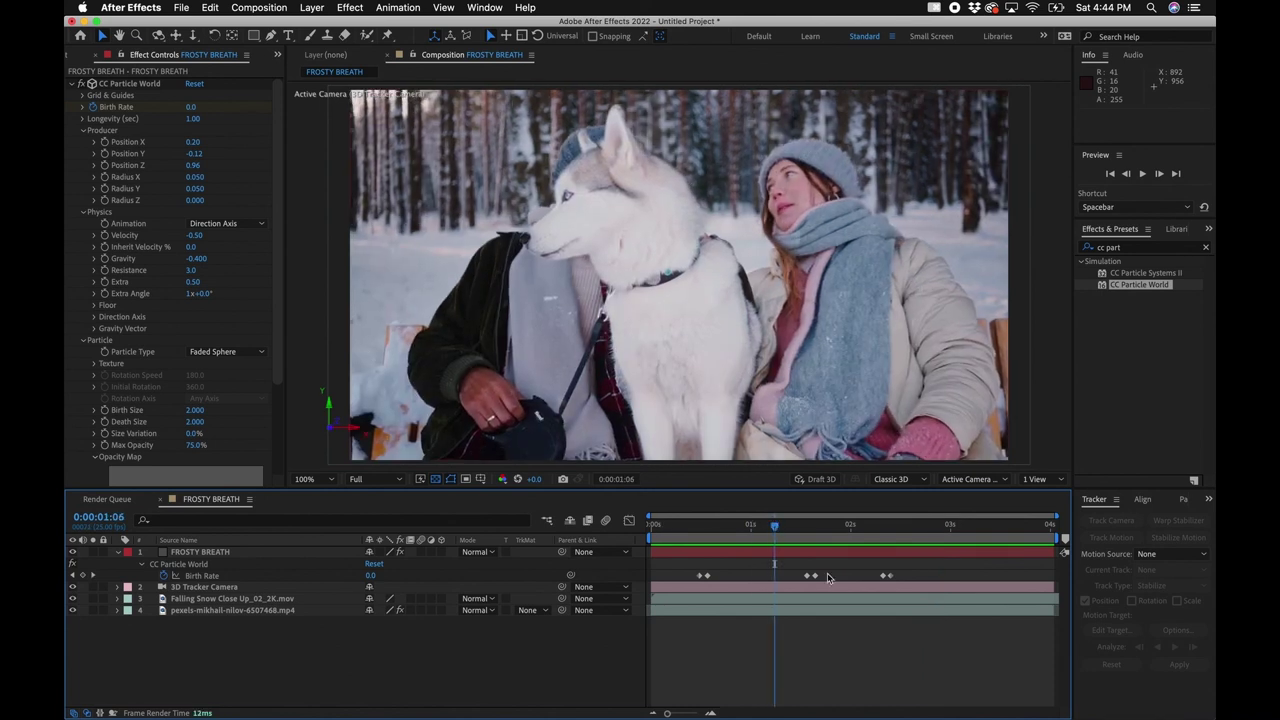
pyautogui.moveTo(812, 576); pyautogui.dragTo(793, 576)
pyautogui.press('space')
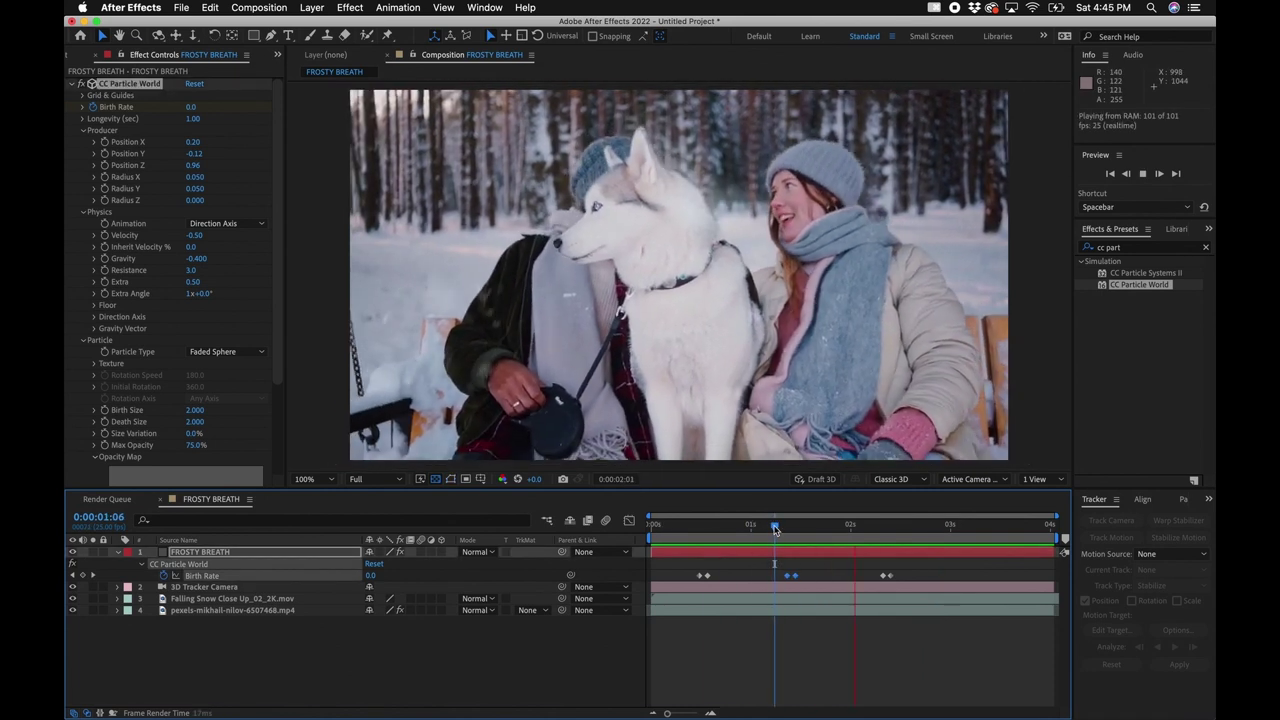